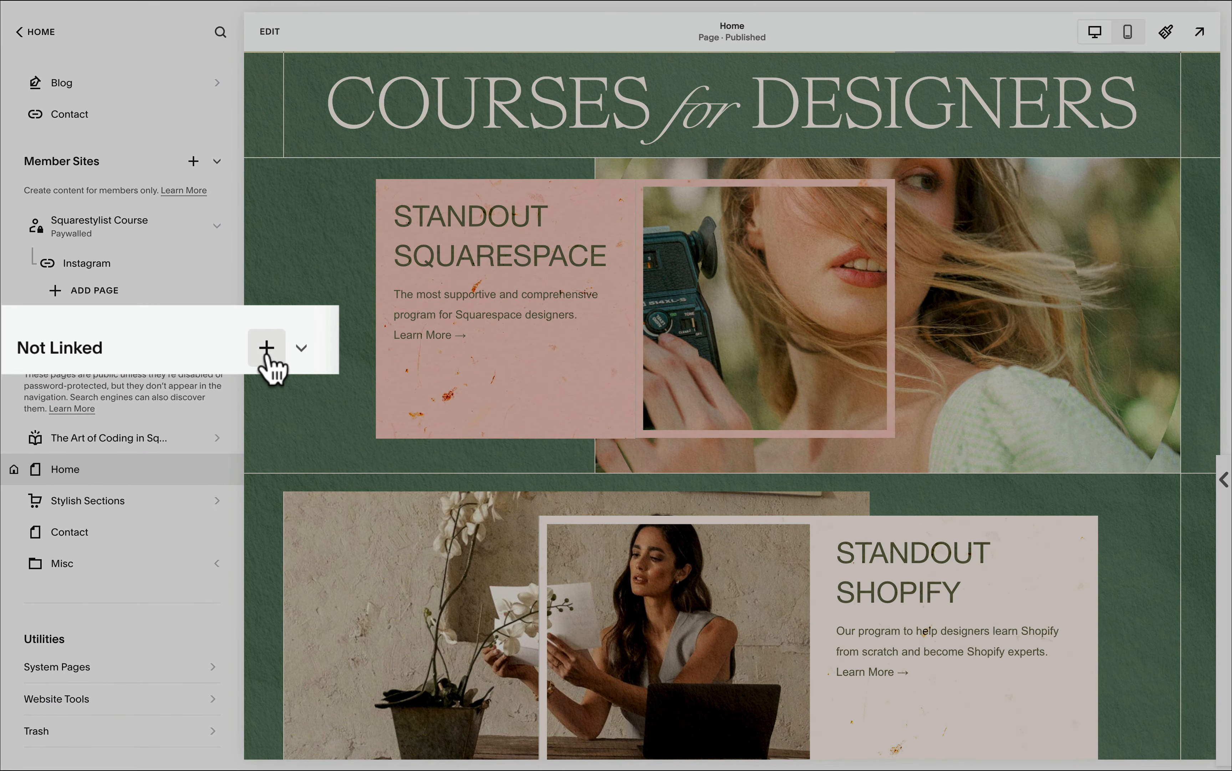
- Add a Not Linked course page from the Start a Consulting Business template and name it My Course
click(193, 346)
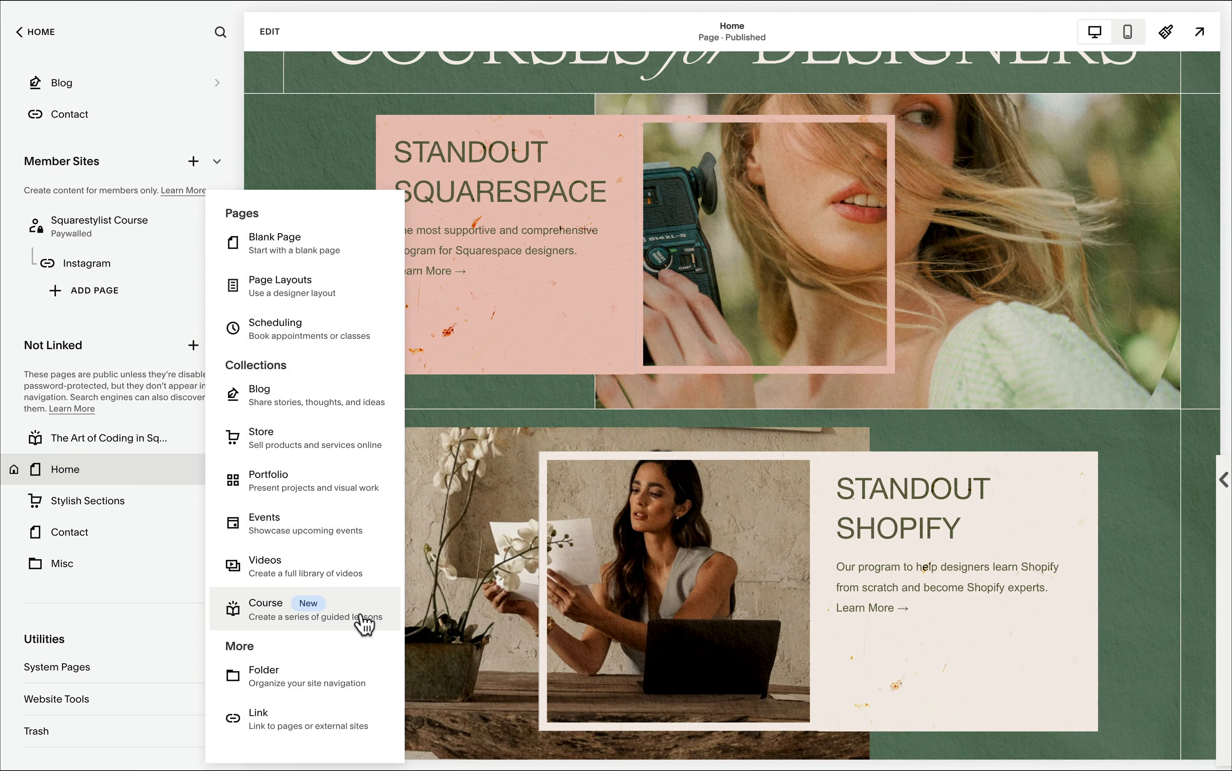
click(360, 624)
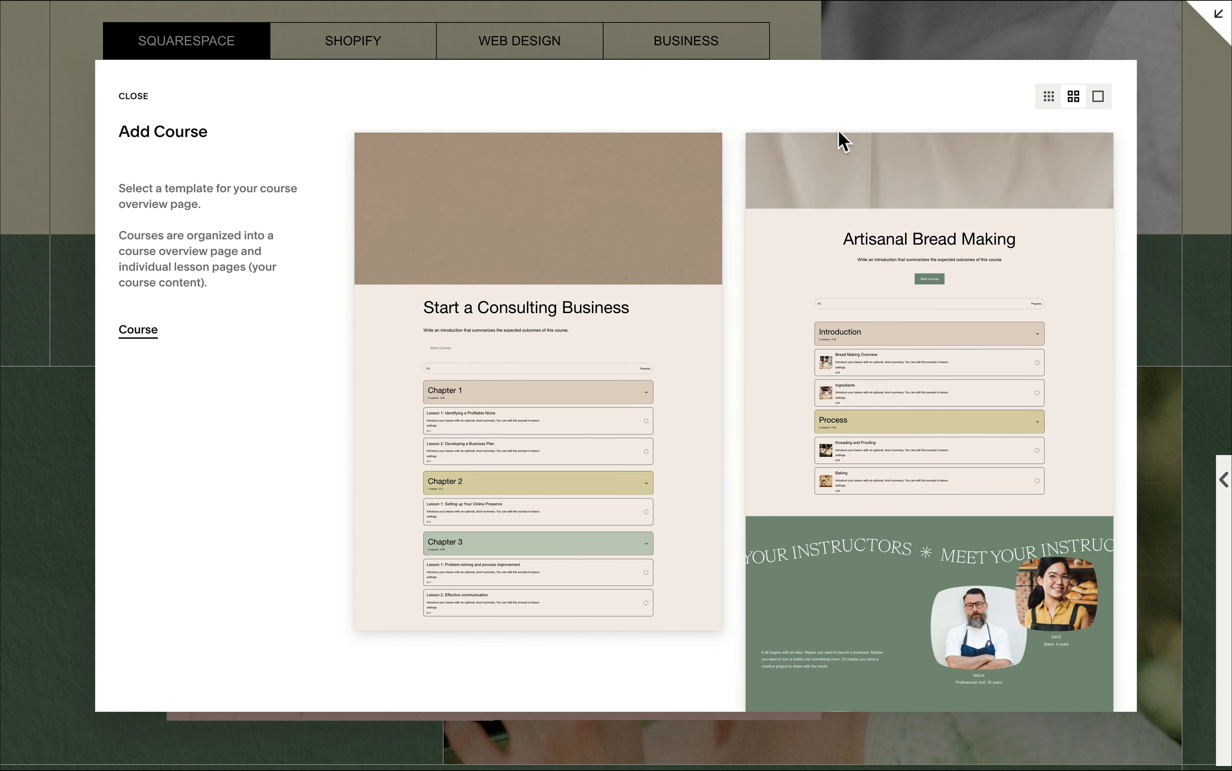
click(566, 313)
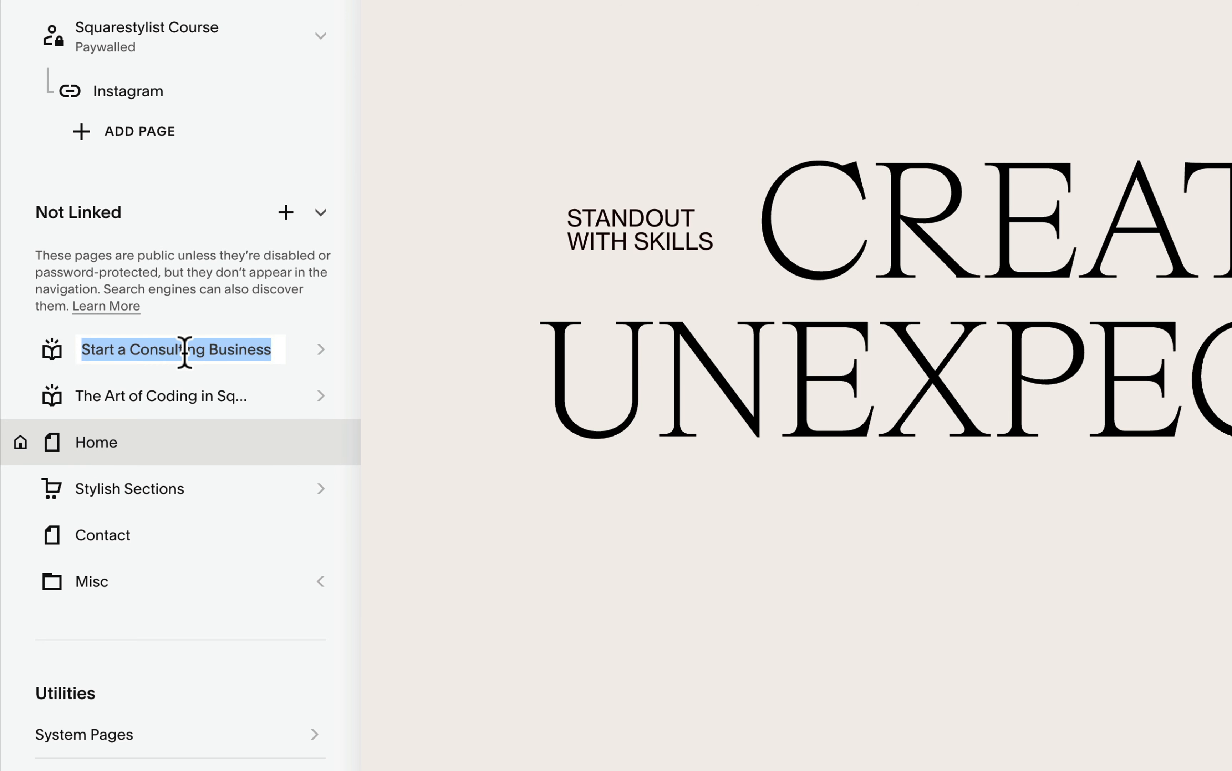
text(My Course)
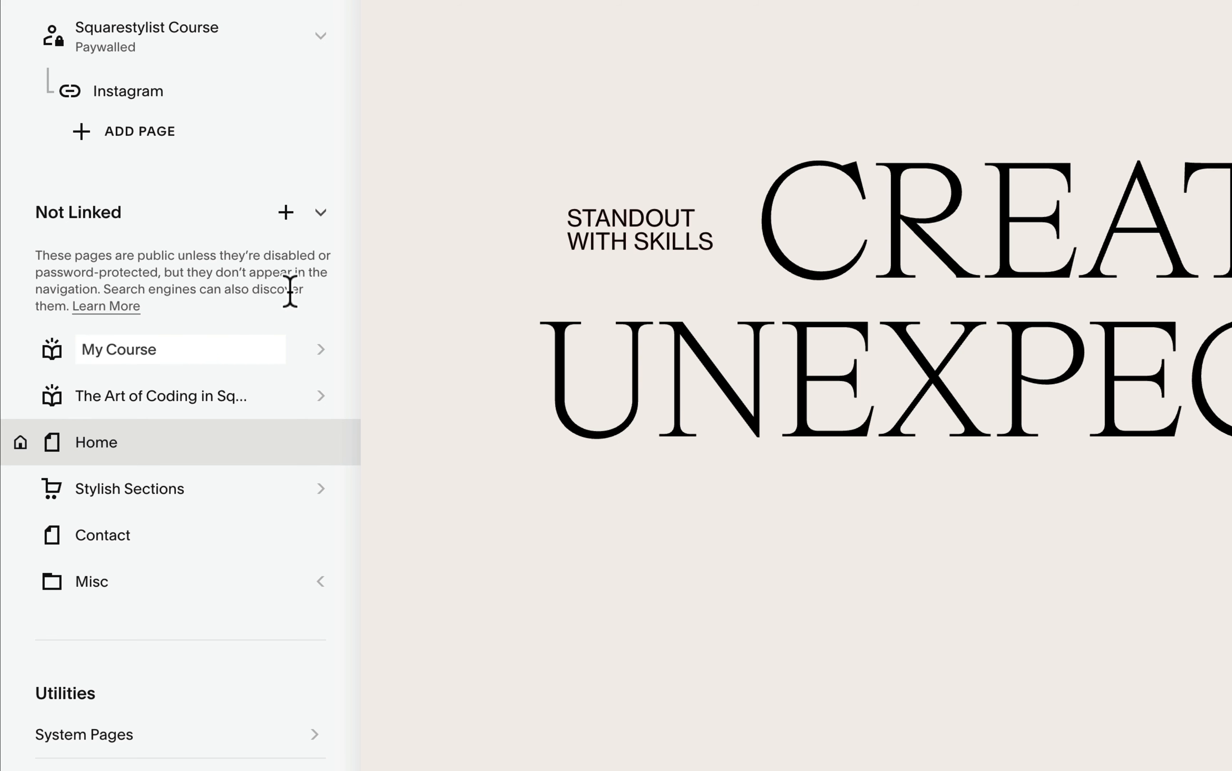
- Open the first lesson of Chapter 1 in My Course's content for page editing
click(309, 333)
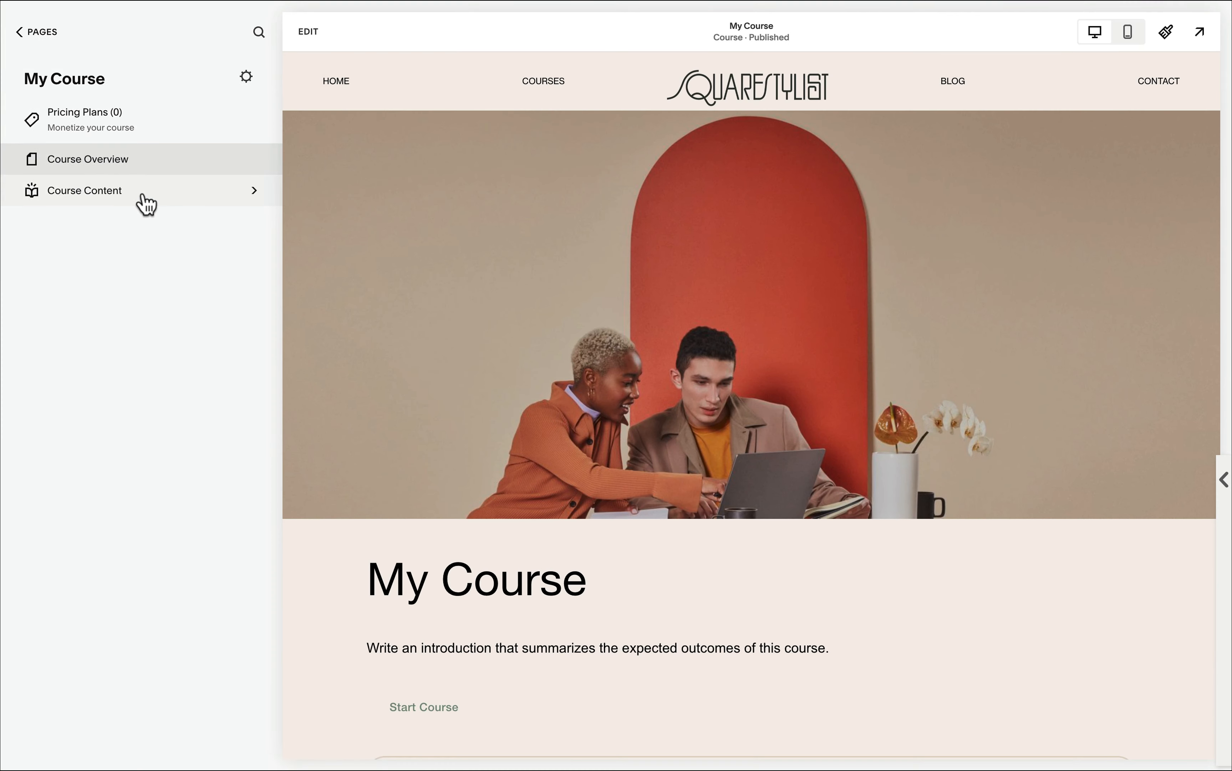
click(142, 194)
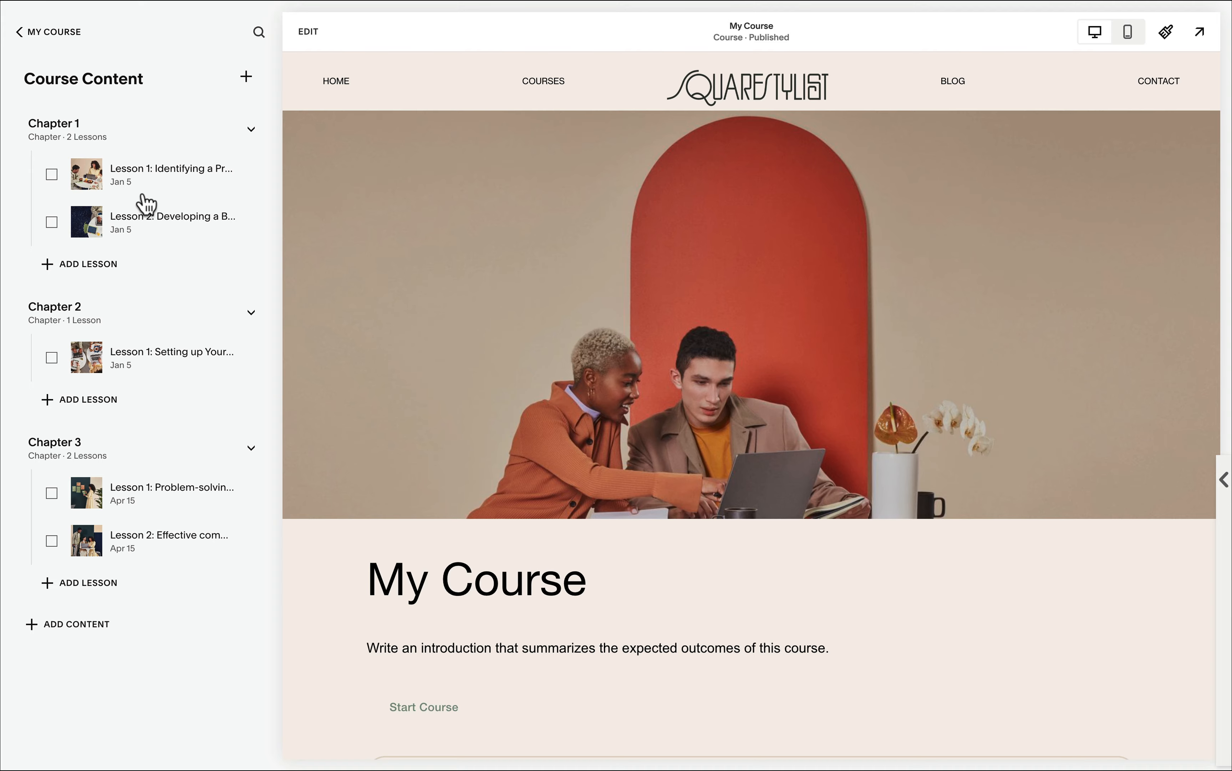
click(144, 195)
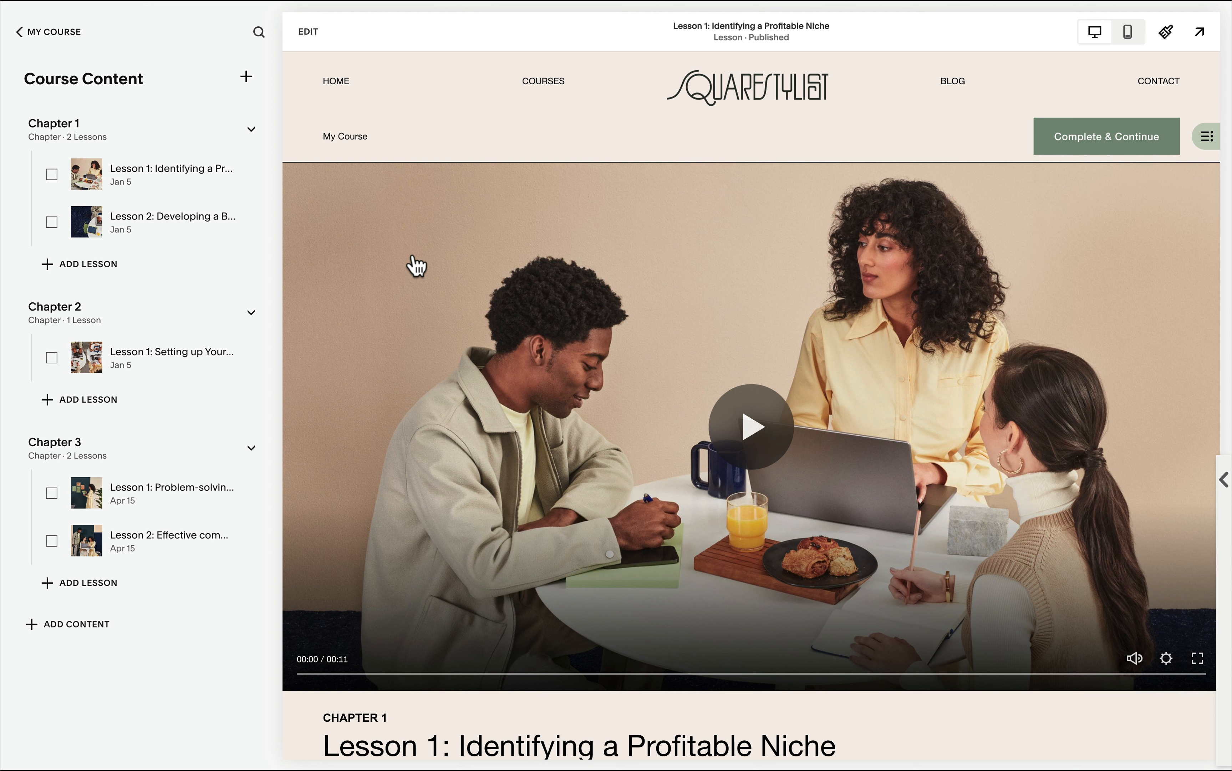
mouse_move(254, 191)
click(309, 33)
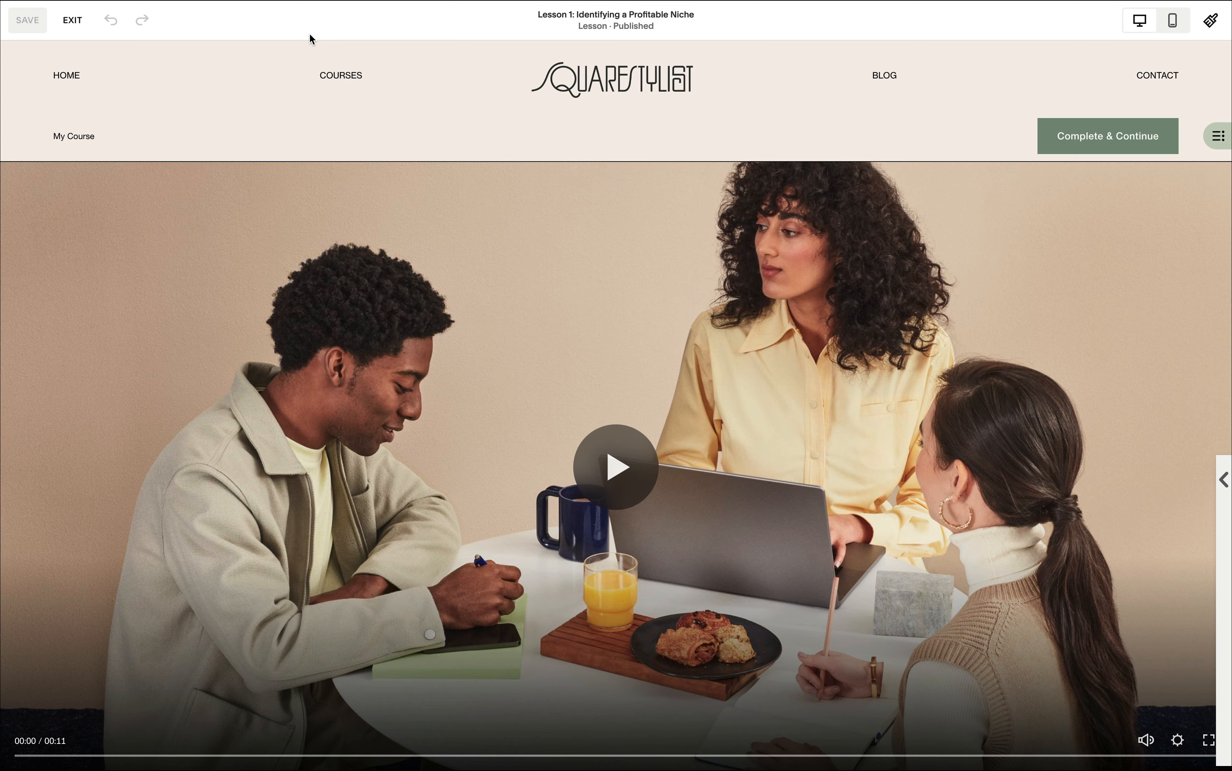
scroll(454, 229, down, 10)
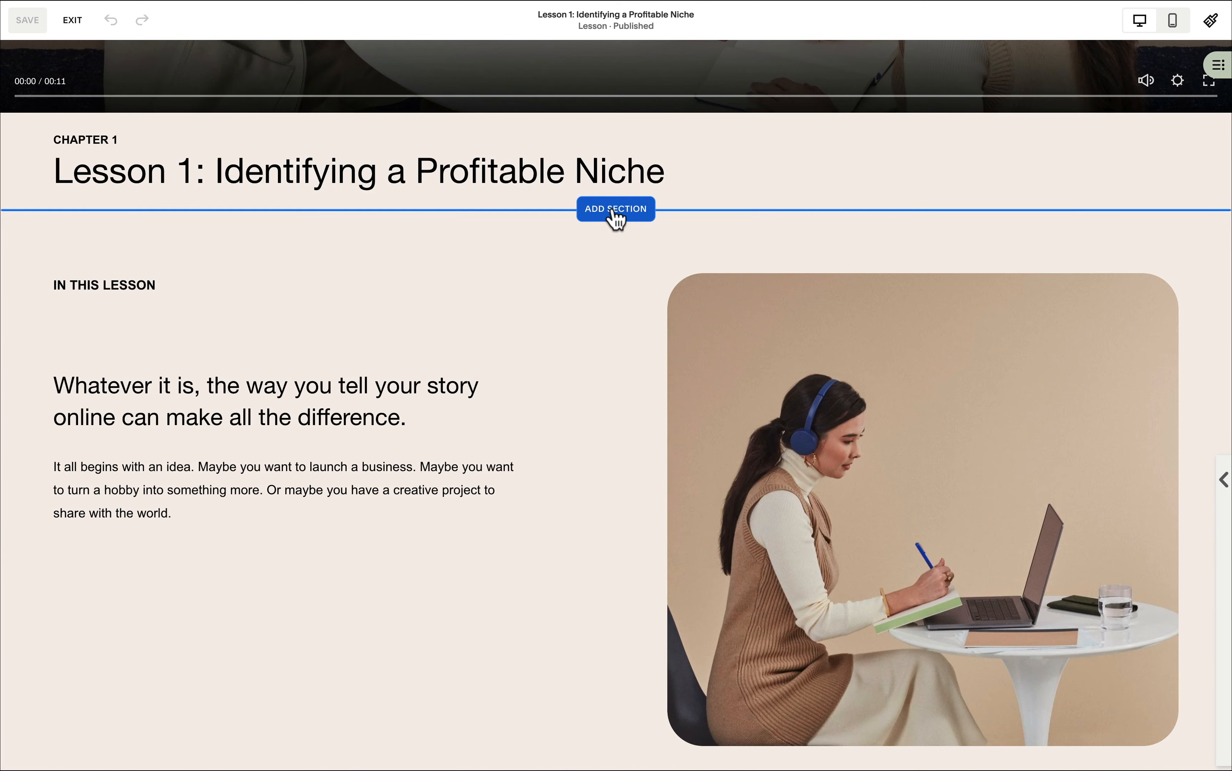
click(616, 209)
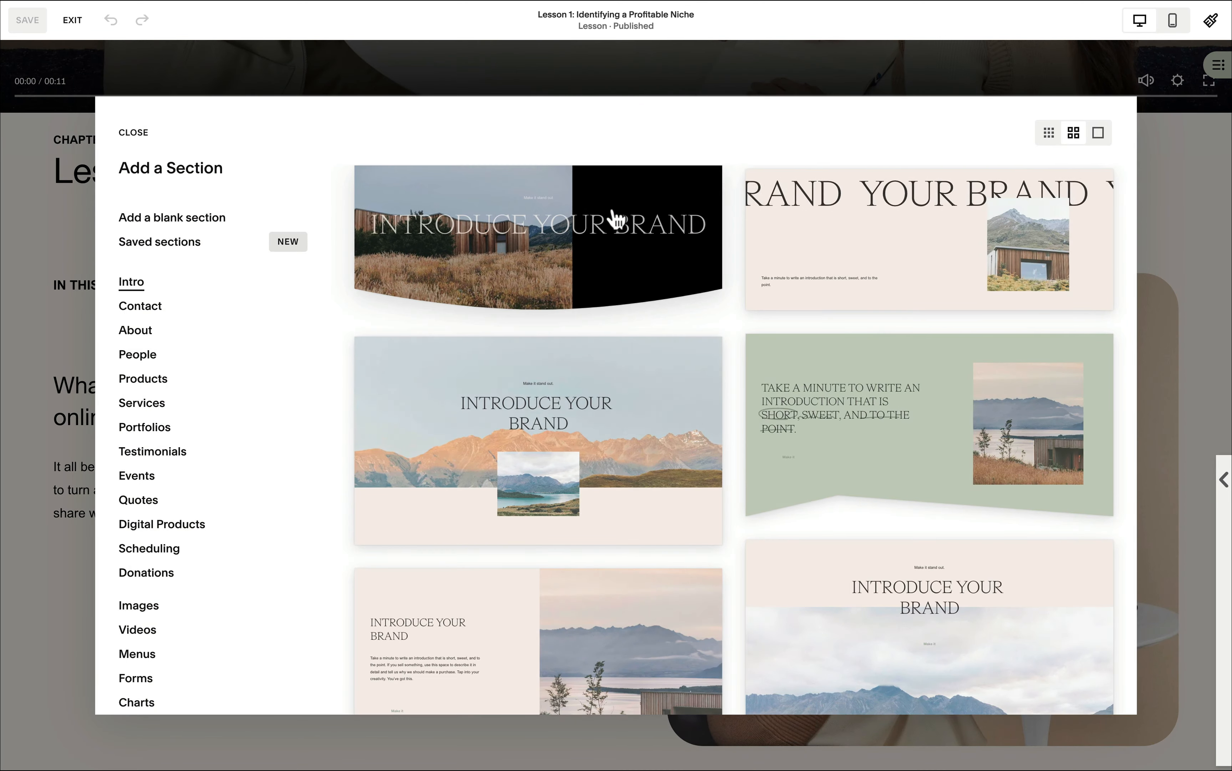
click(25, 308)
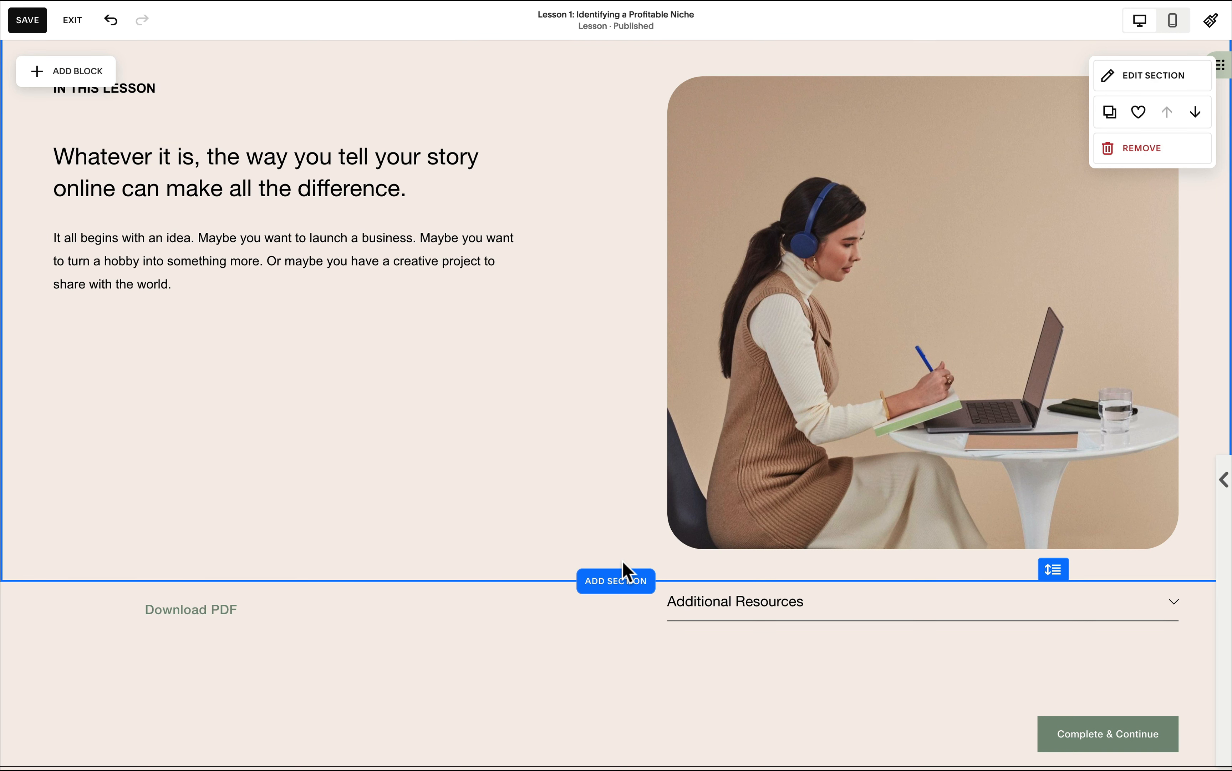
- Move the lesson's introductory text block two grid columns to the right
click(456, 270)
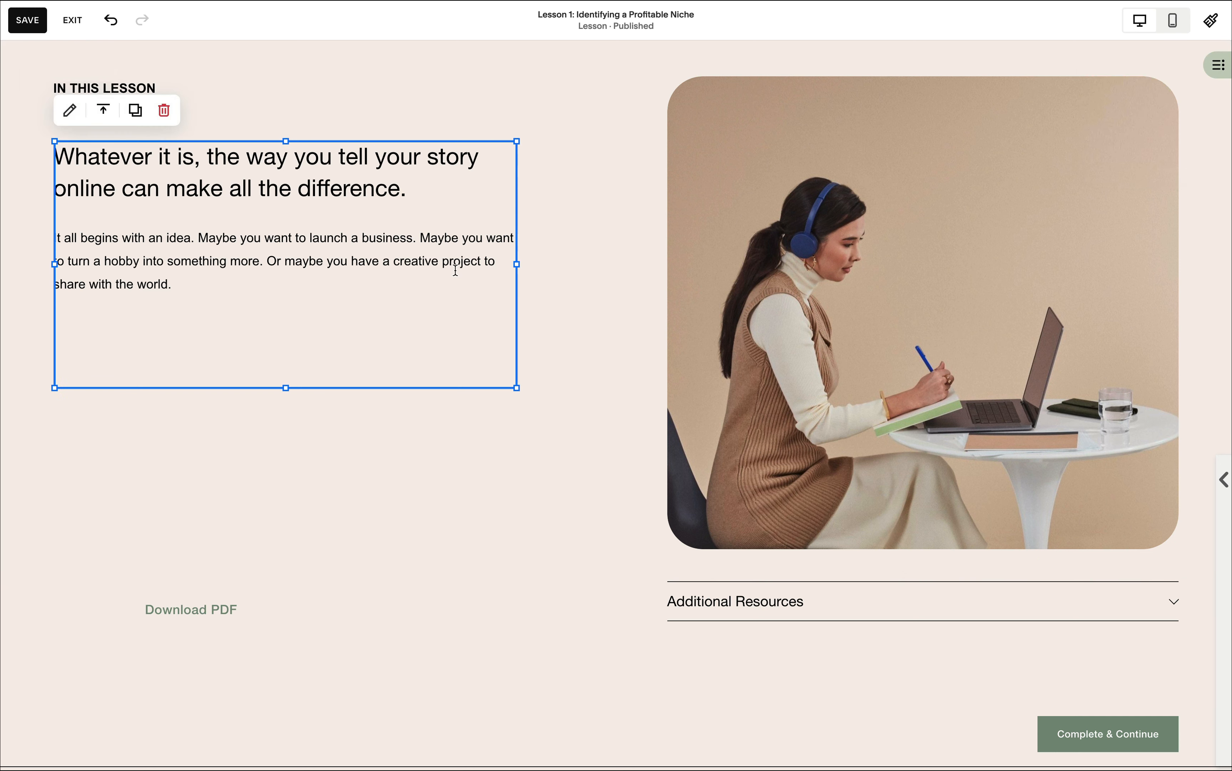
key(Right)
key(Right)
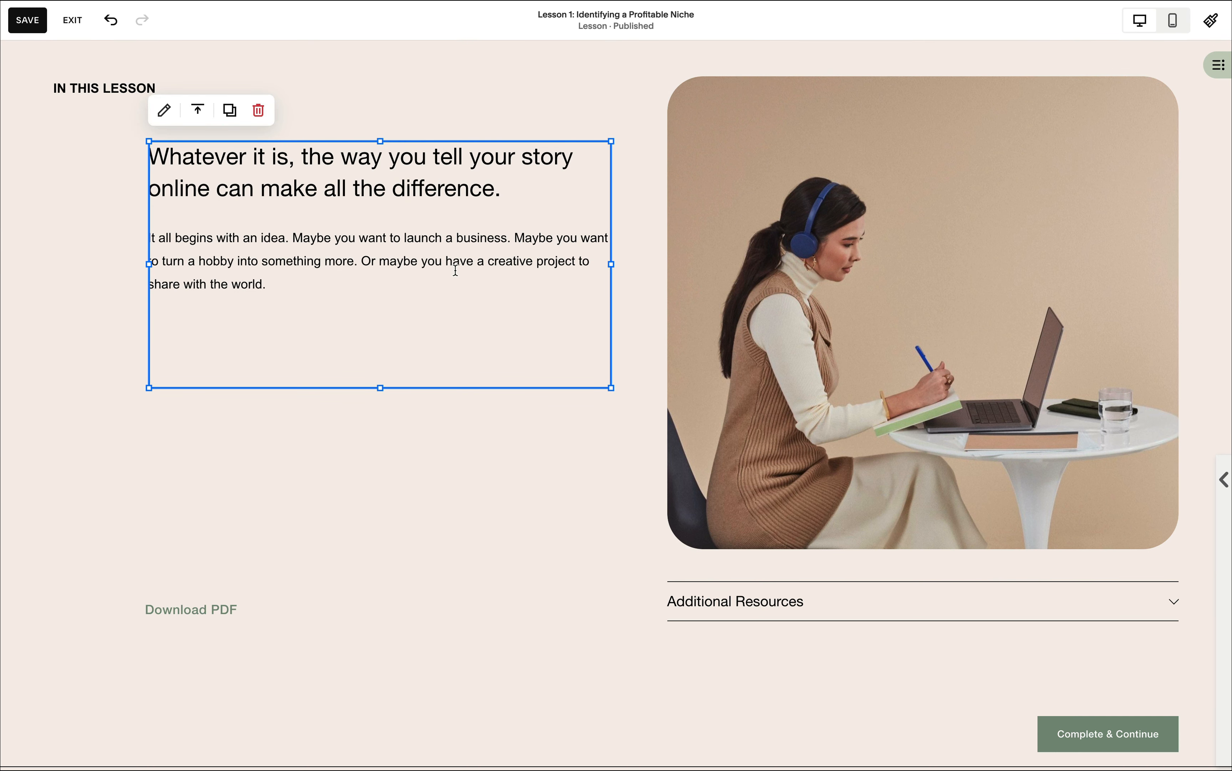
- Insert the saved "Start your Squarespace studio with confidence" section directly below the lesson title
scroll(633, 232, up, 5)
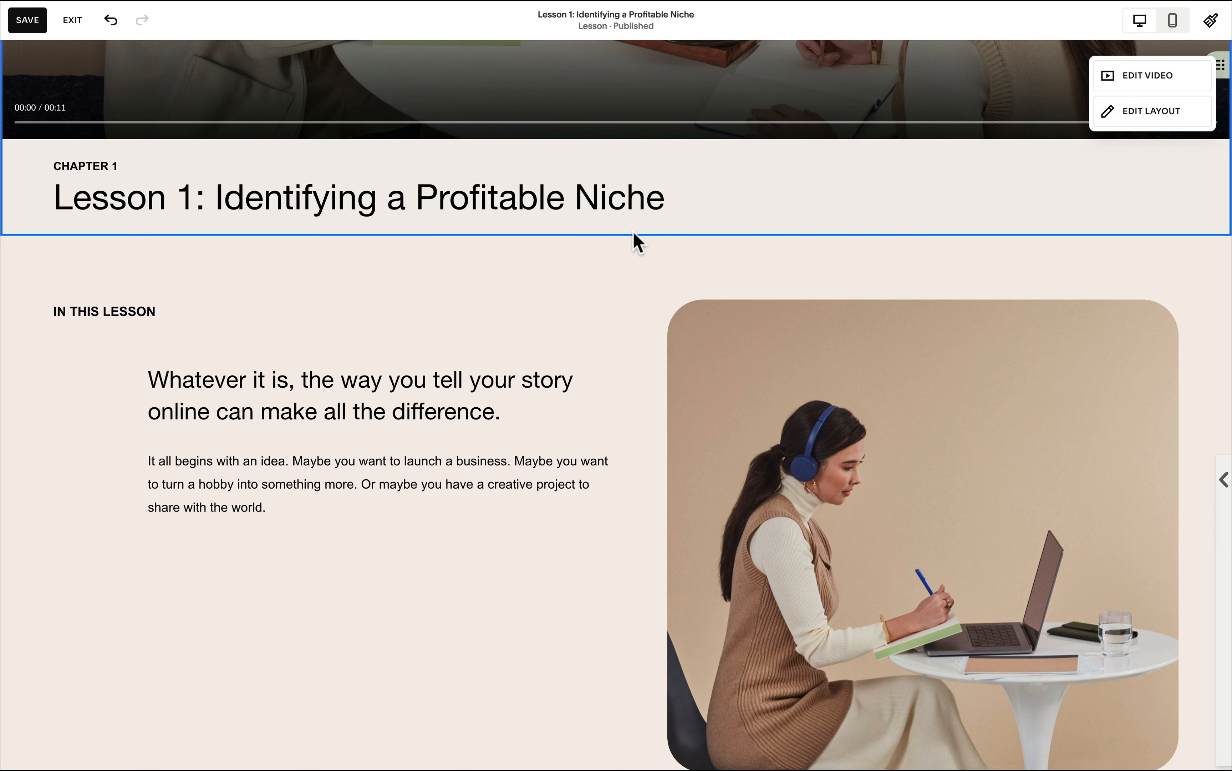
click(616, 235)
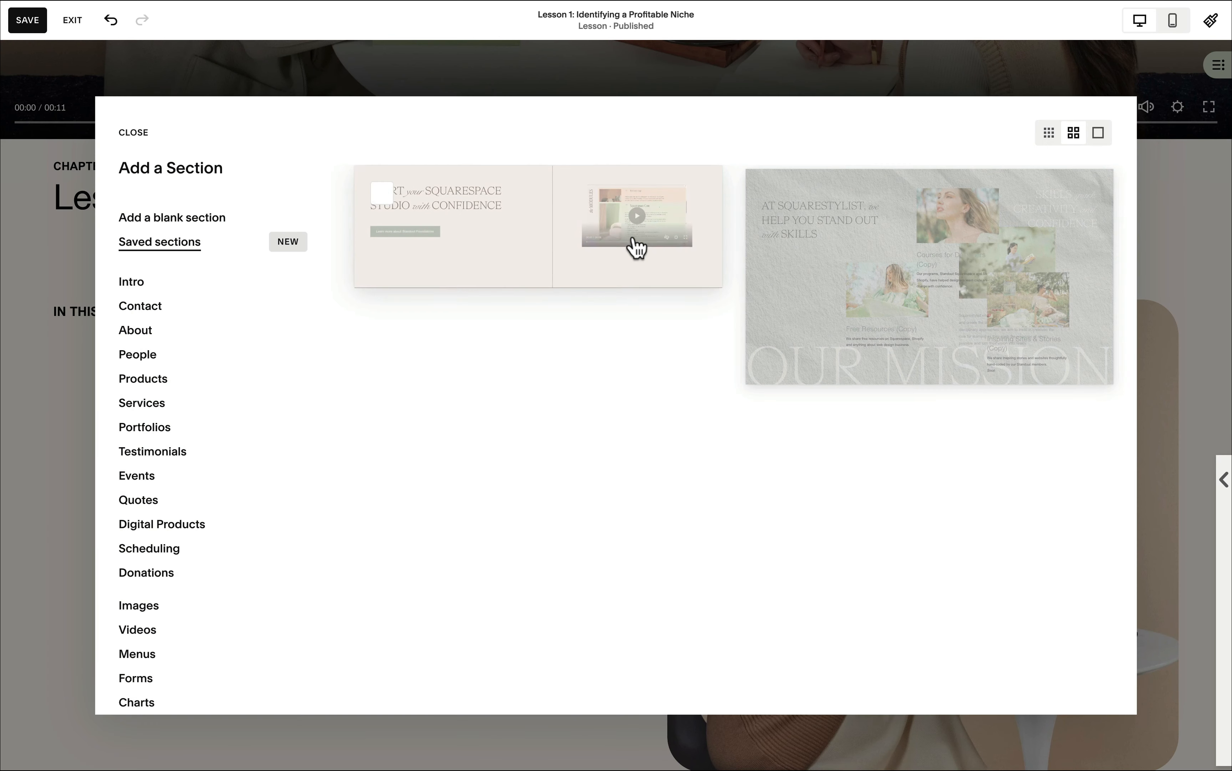
click(459, 253)
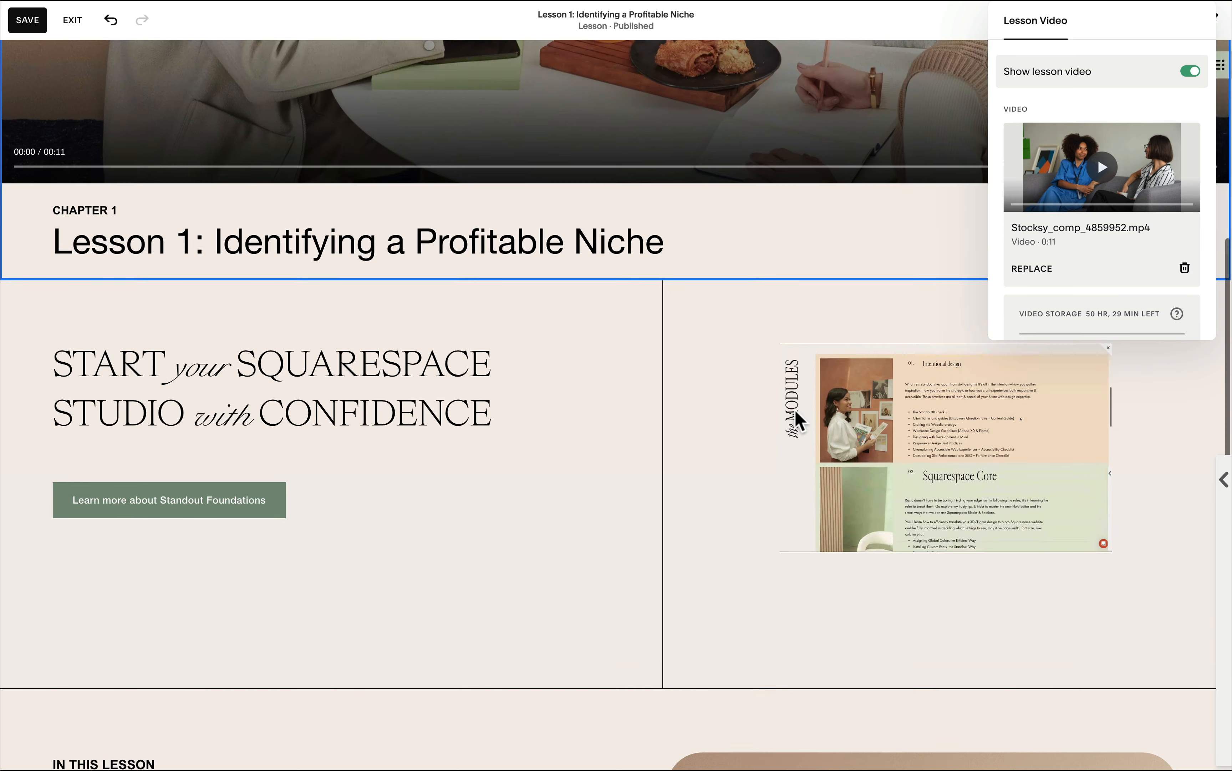
- Edit the lesson video's settings and delete the attached video file Stocksy_comp_4859952.mp4
scroll(798, 421, up, 10)
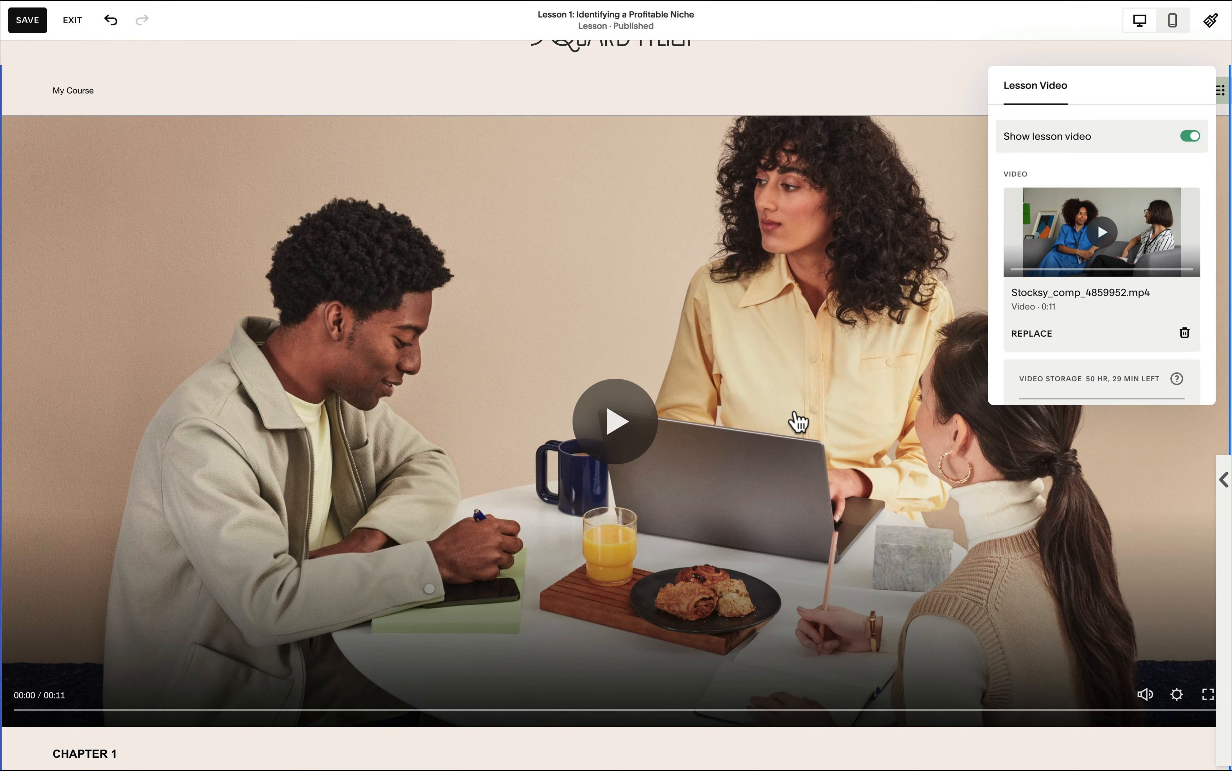
click(899, 155)
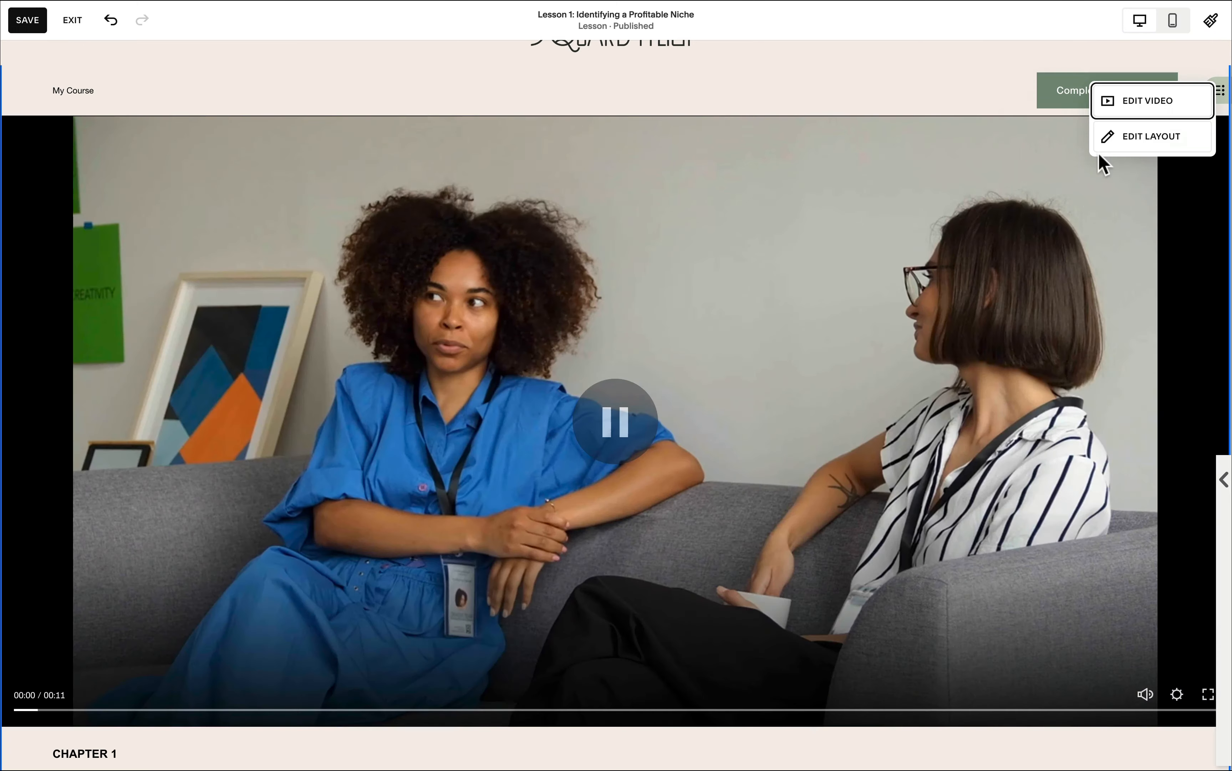
click(1155, 104)
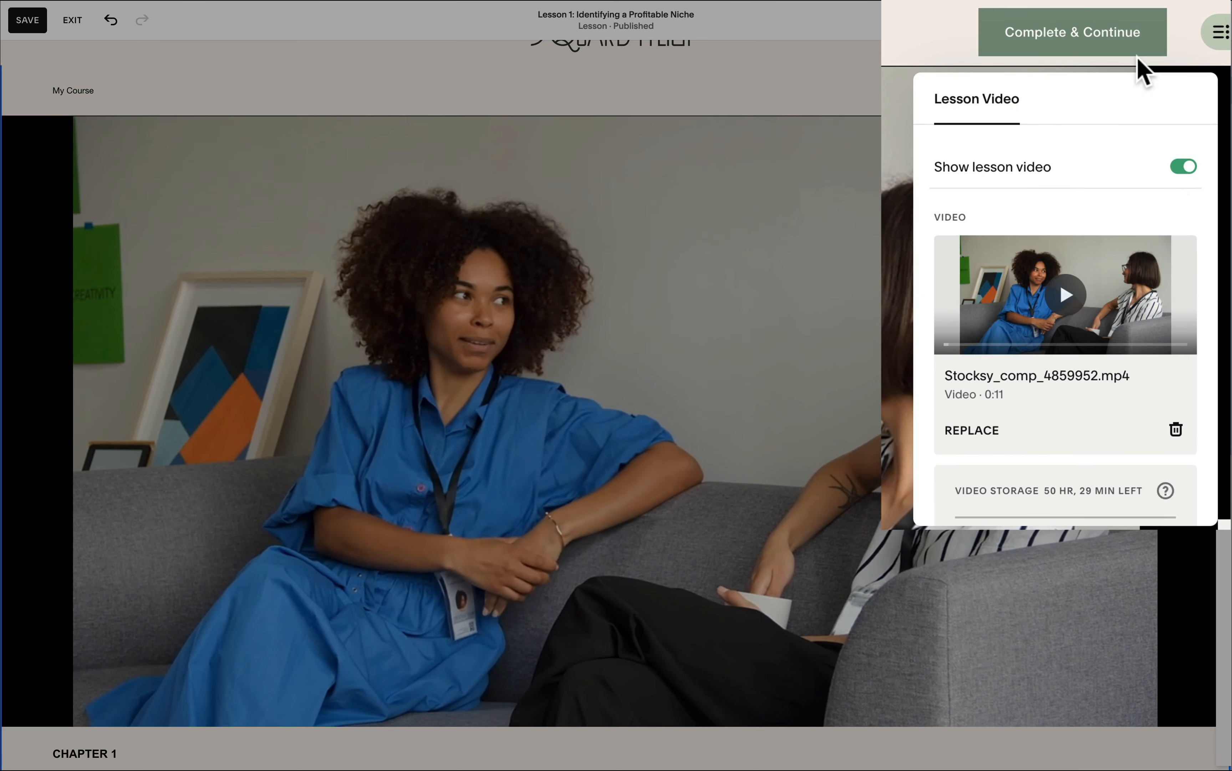
click(1184, 167)
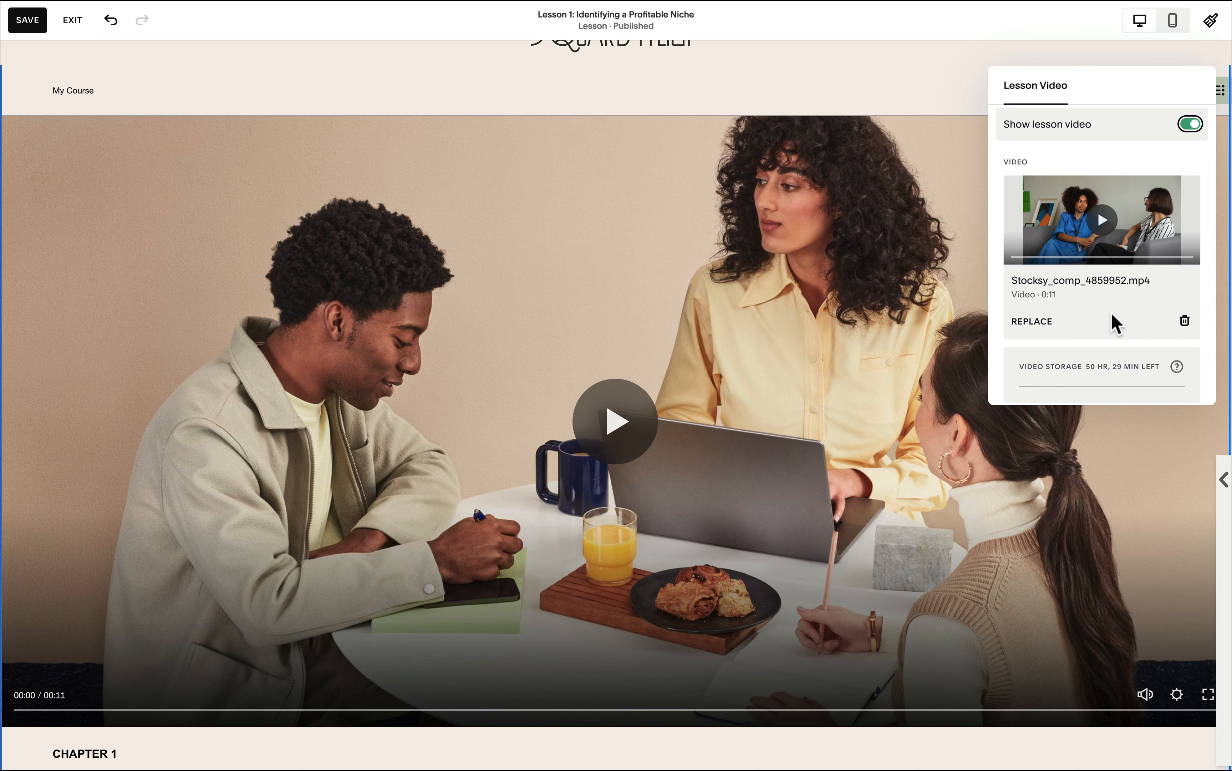
click(1183, 321)
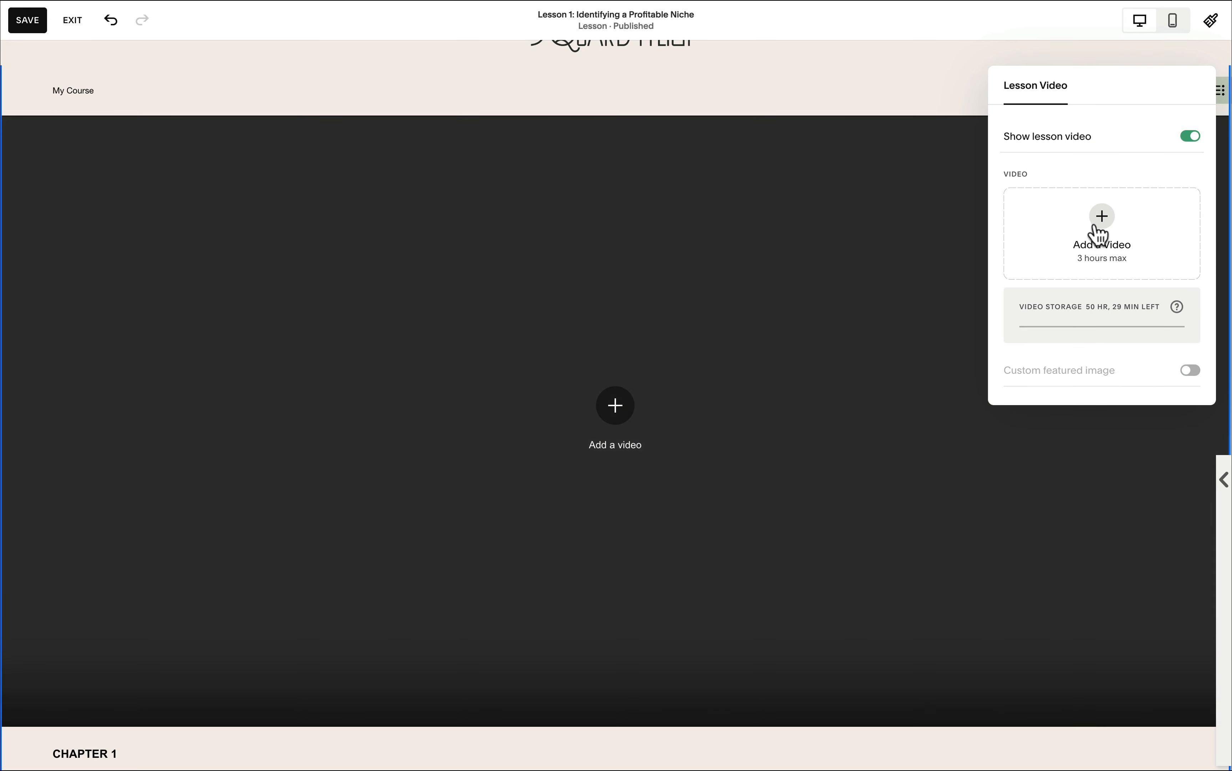
- Open the YouTube or Vimeo link entry for the lesson video, and turn off Show lesson video
click(1099, 221)
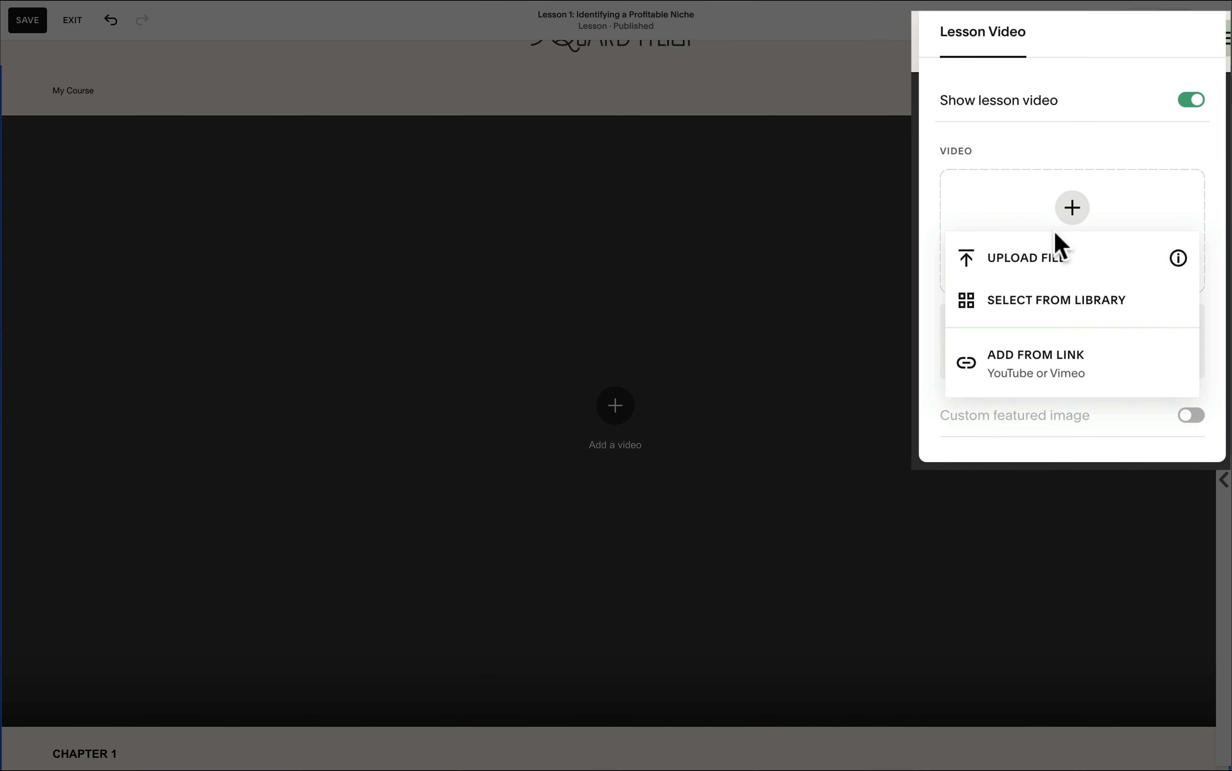
click(1037, 352)
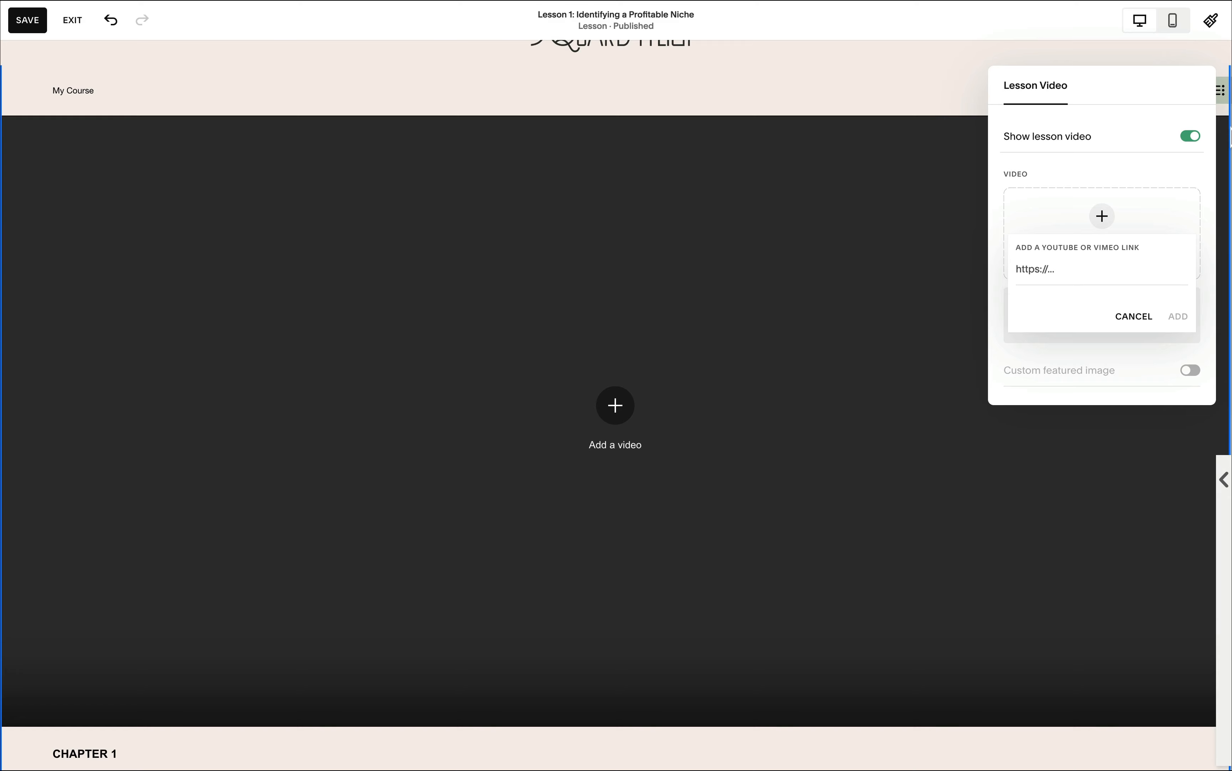
click(1187, 144)
click(1187, 143)
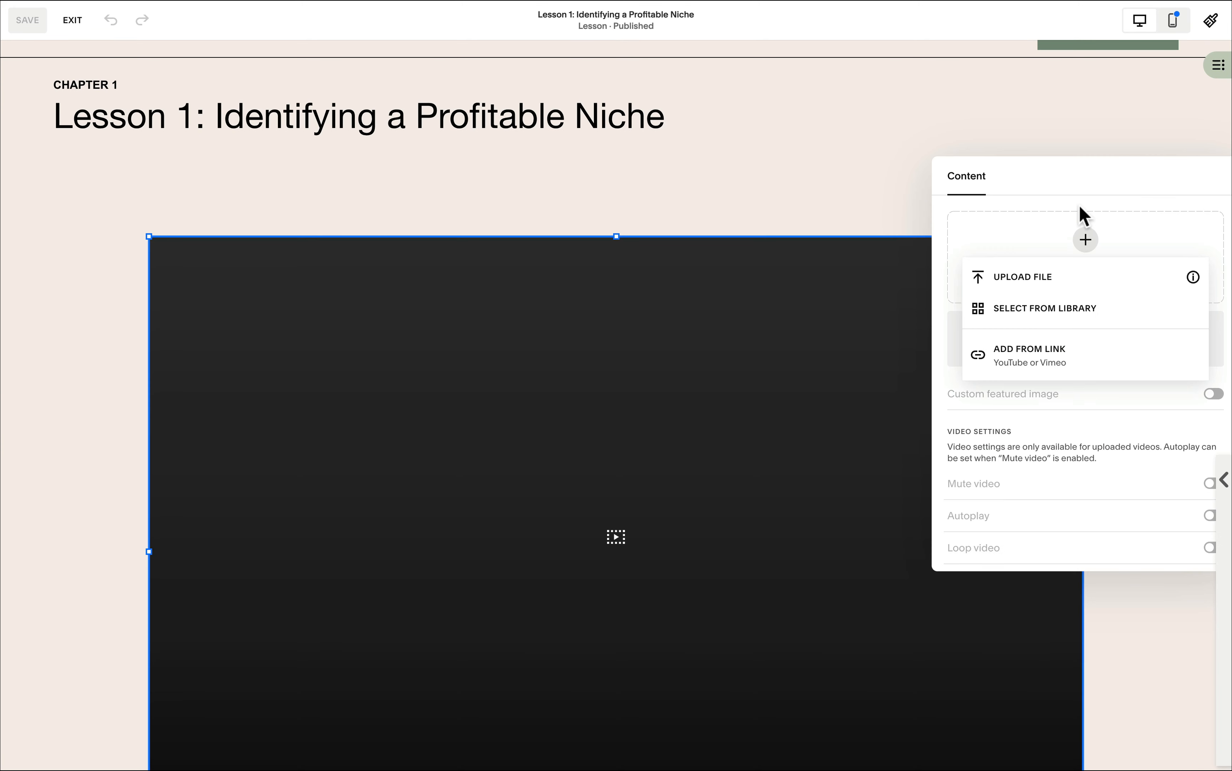
- Open the video source options for the video block below the lesson title
click(1084, 217)
click(1084, 239)
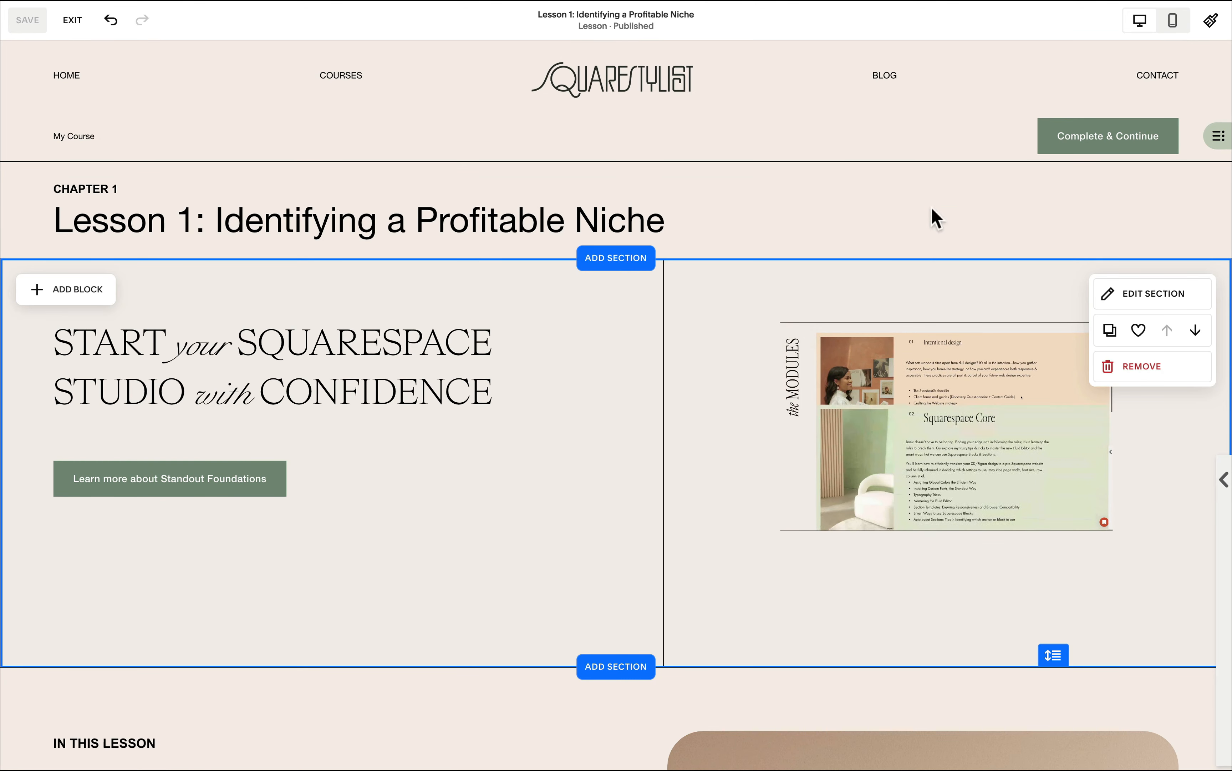
- Mark Lesson 1: Identifying a Profitable Niche as complete in the lesson outline and review the Lesson 2 page
click(1224, 140)
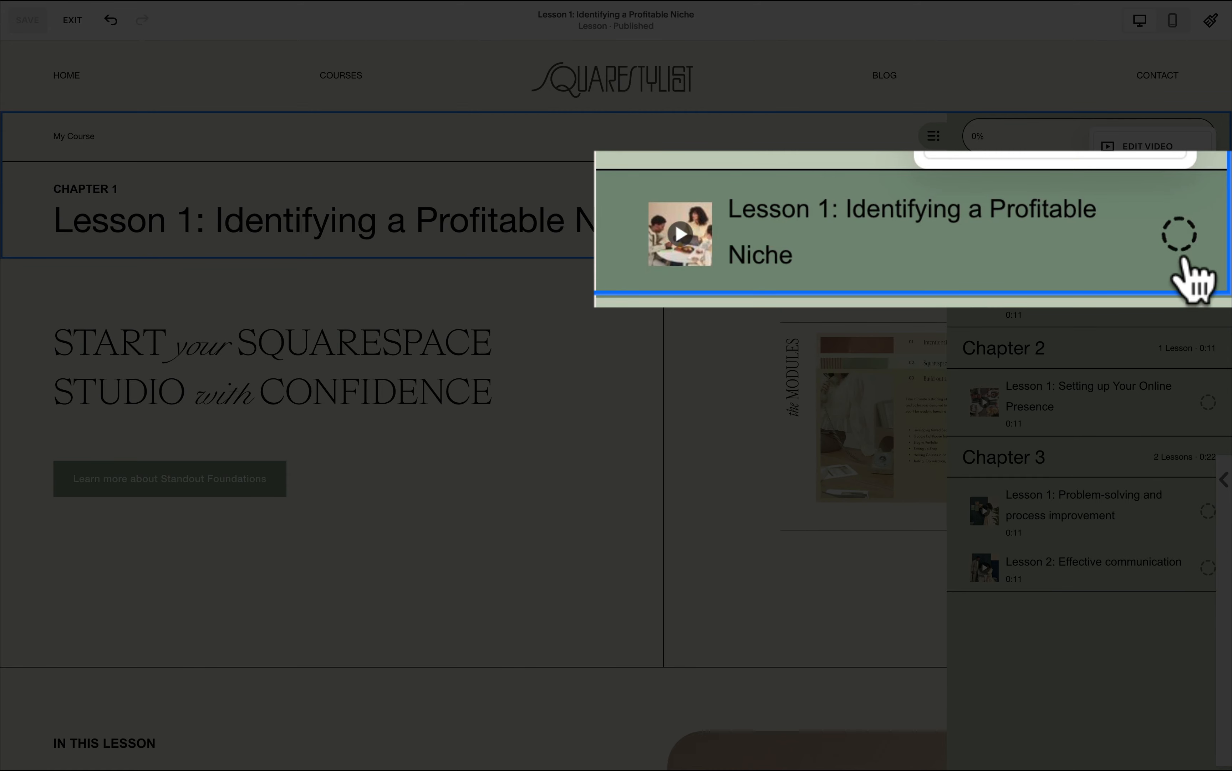
click(1179, 243)
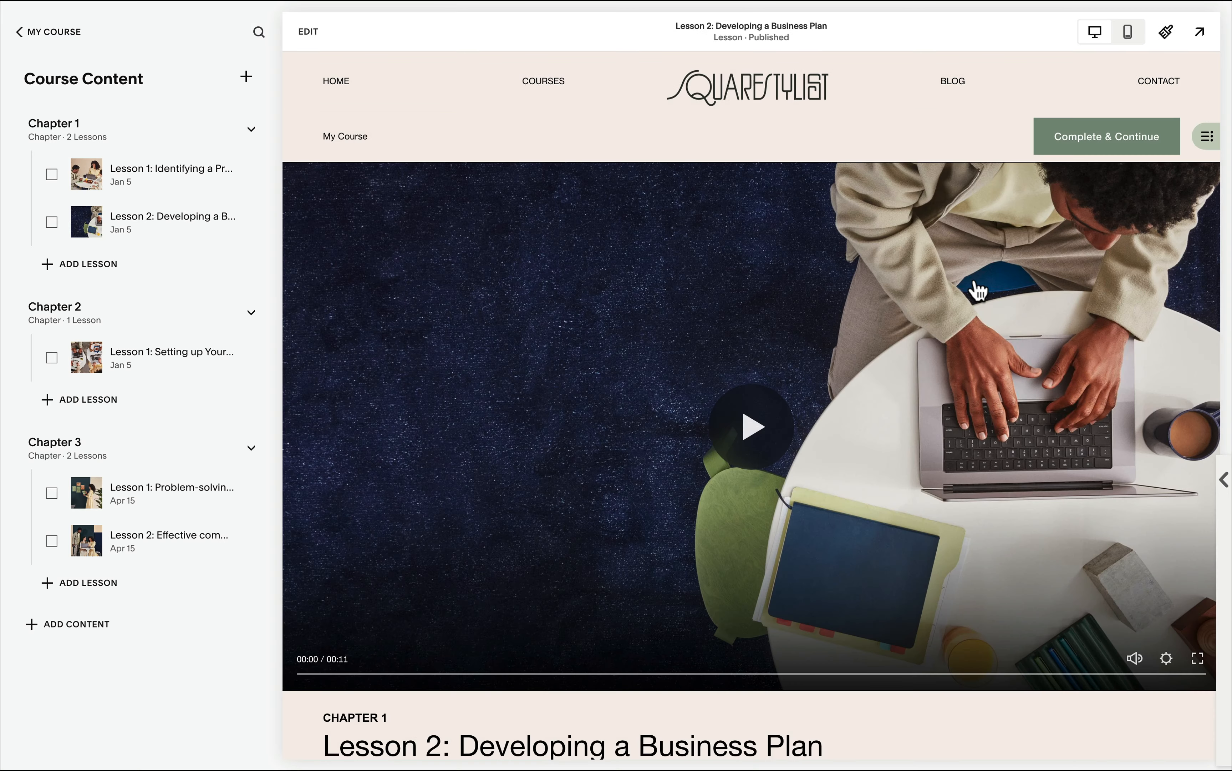
scroll(979, 291, down, 10)
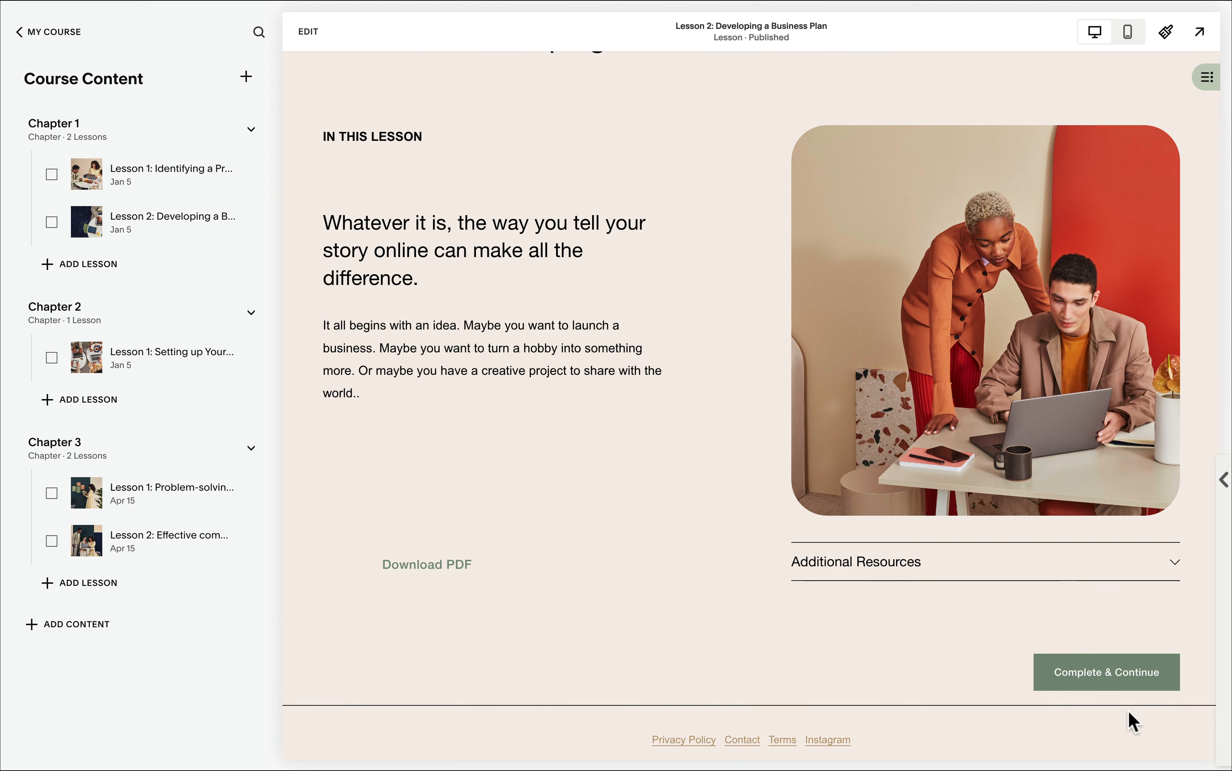
scroll(1022, 575, up, 10)
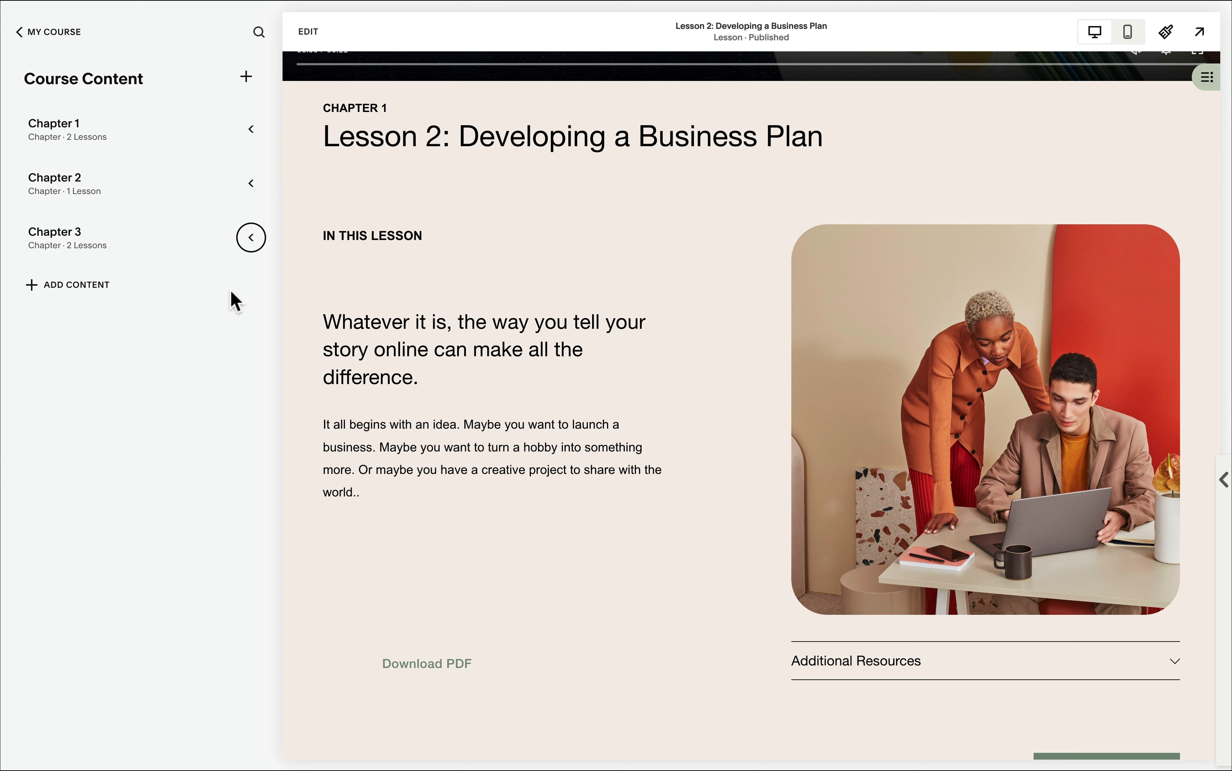
- Delete Chapter 3 from the course content
mouse_move(222, 246)
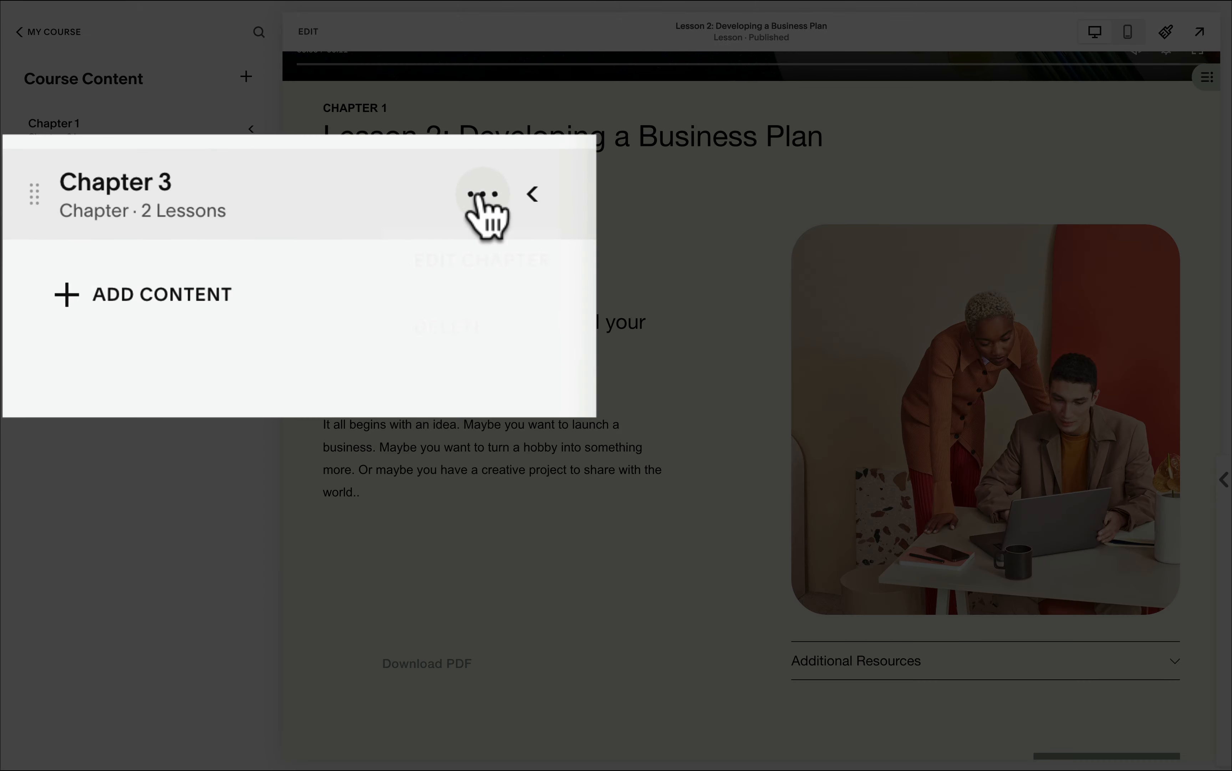
click(228, 238)
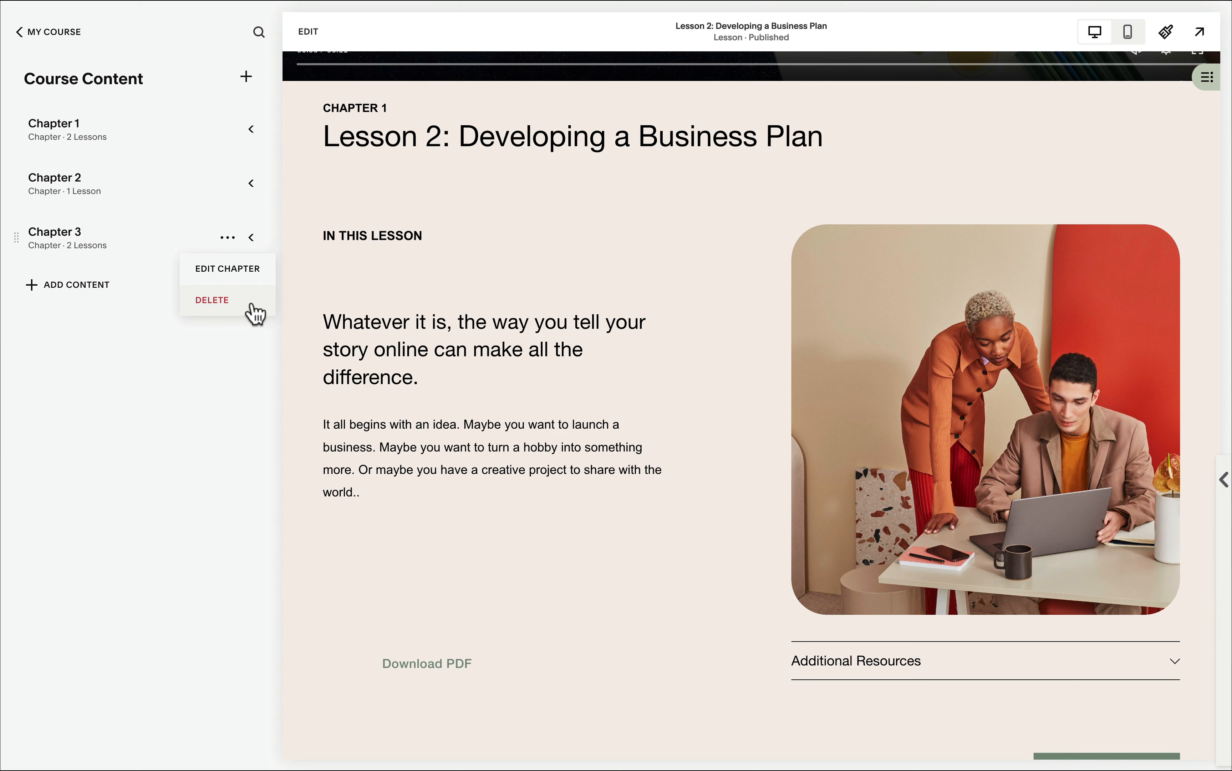
click(251, 237)
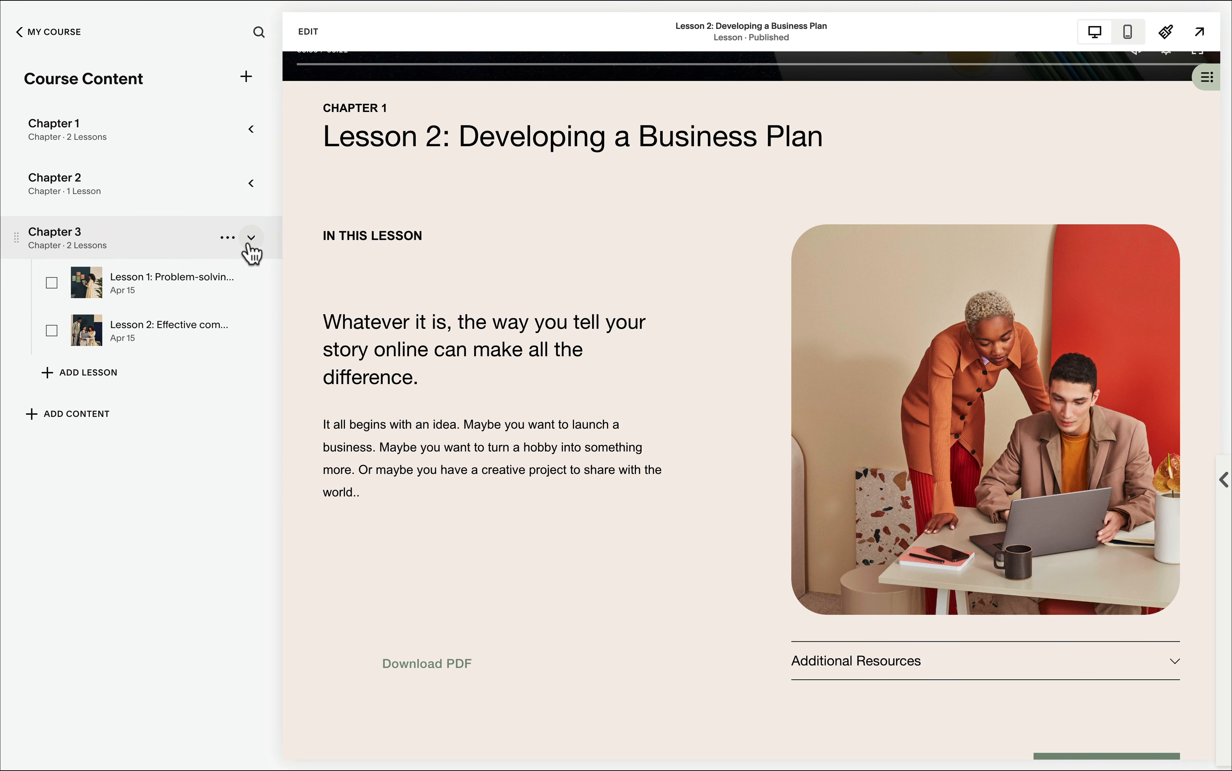
click(250, 239)
click(227, 238)
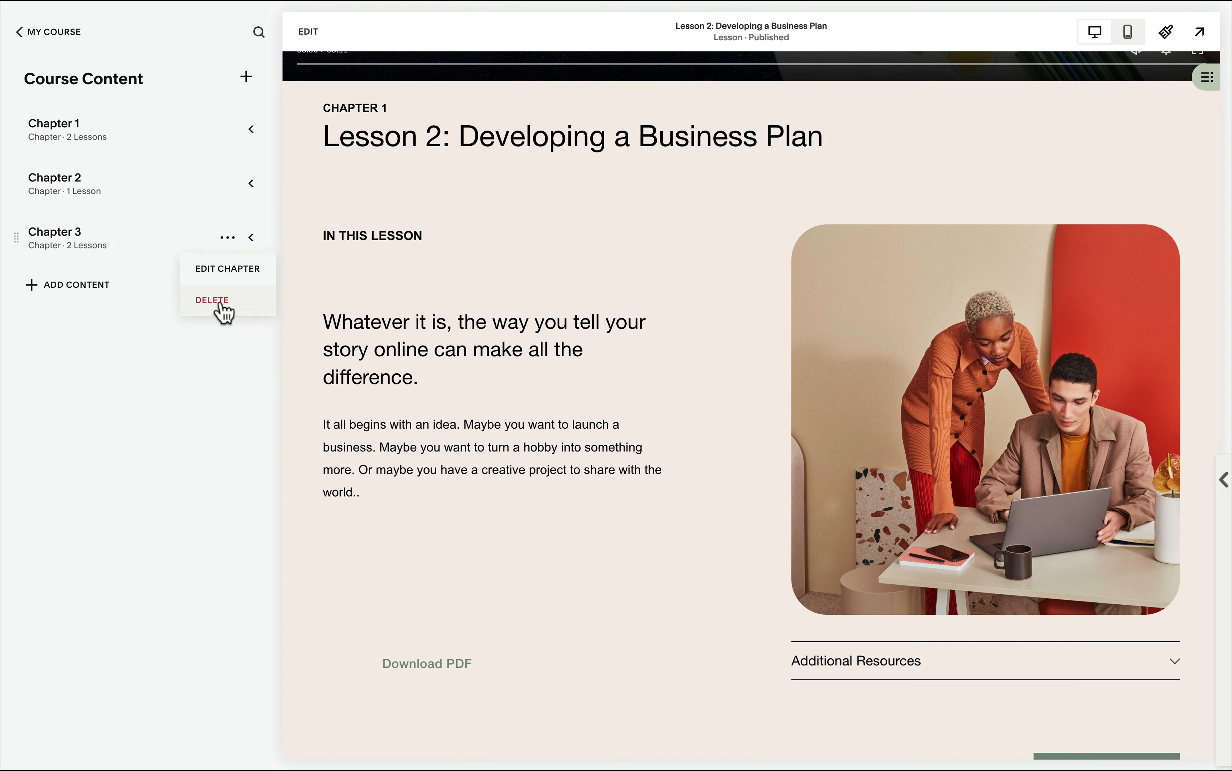
click(213, 301)
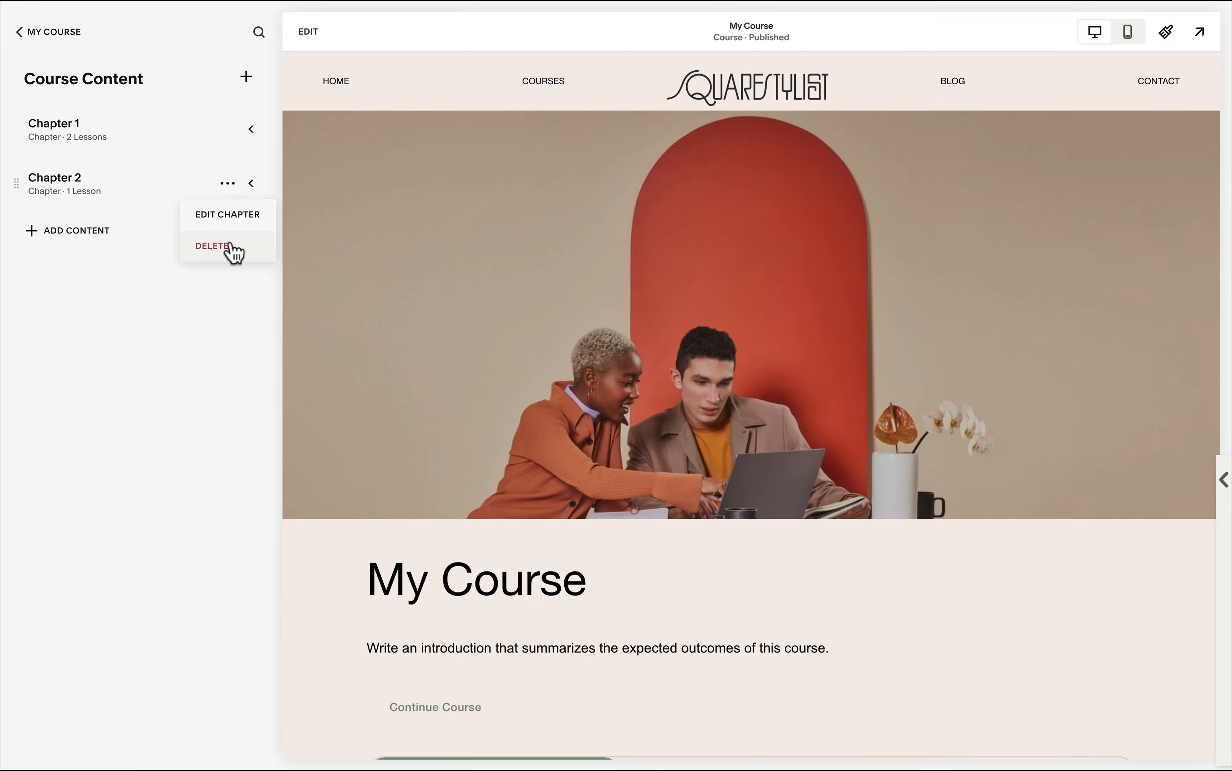
- Delete Chapter 2 and Chapter 1, including their lessons, from the course content
click(230, 246)
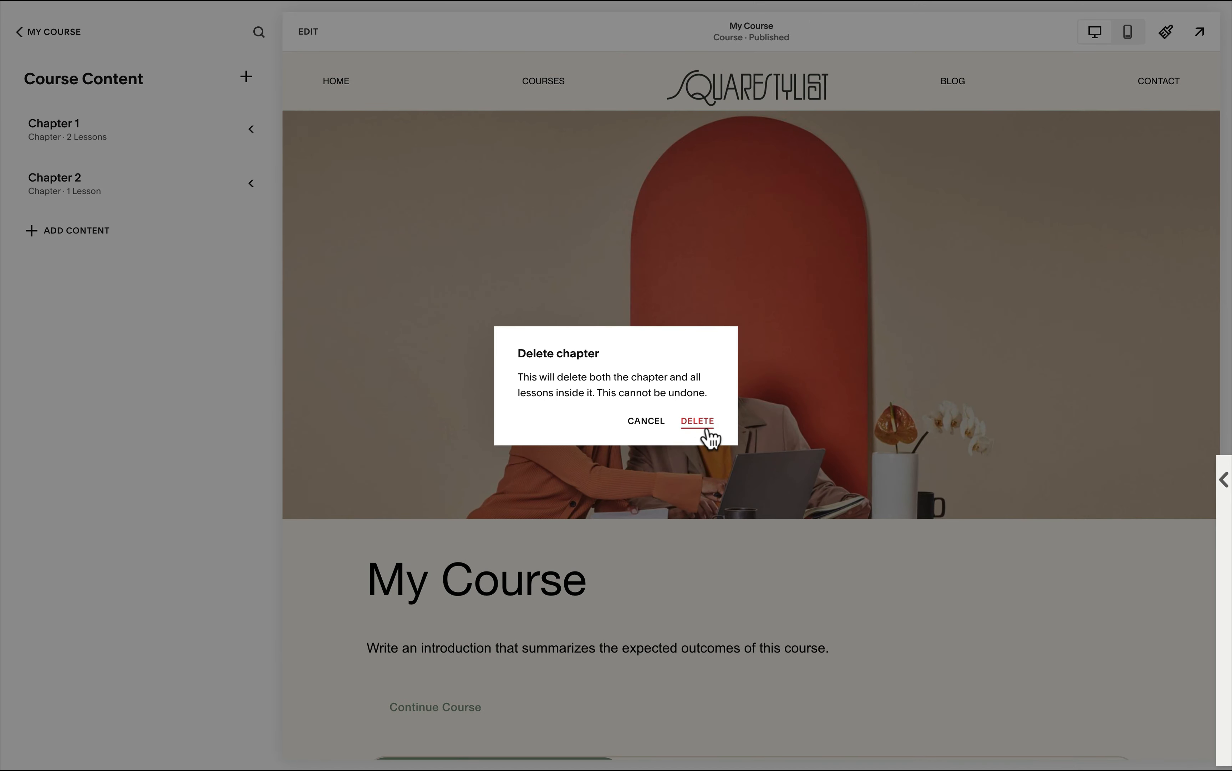
click(697, 421)
click(224, 128)
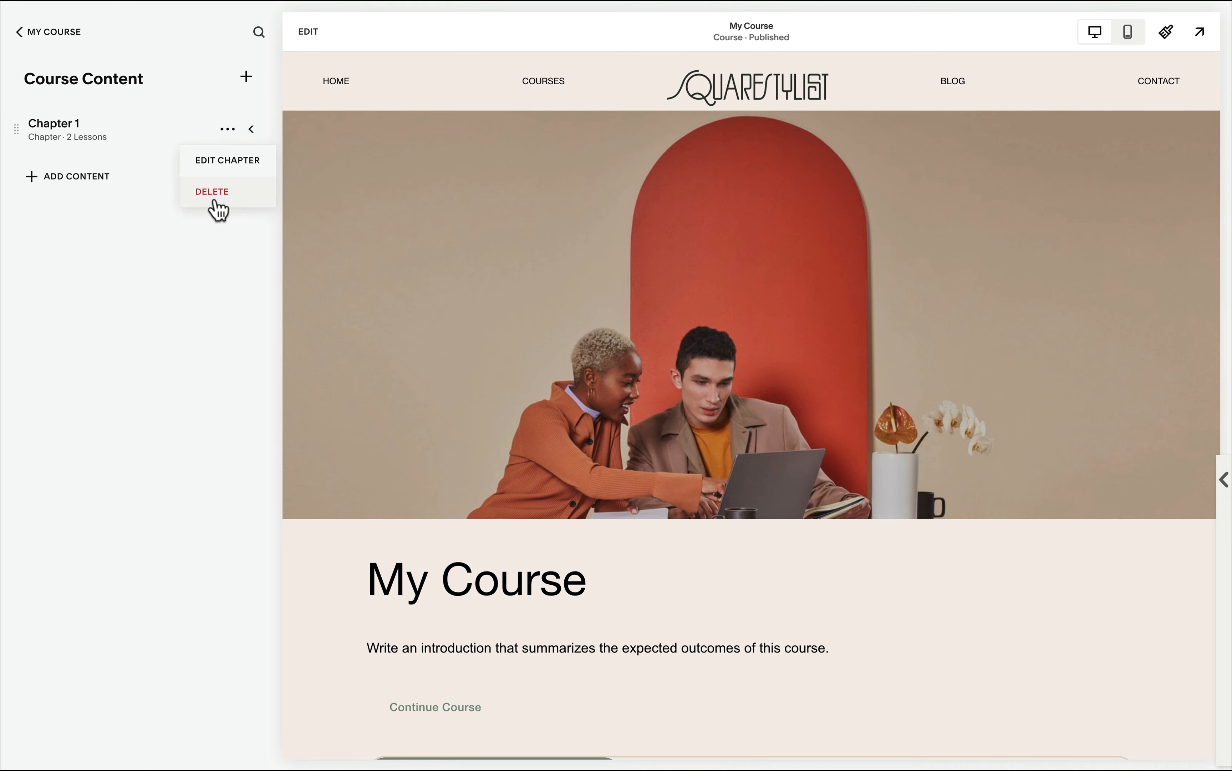
click(219, 192)
click(706, 422)
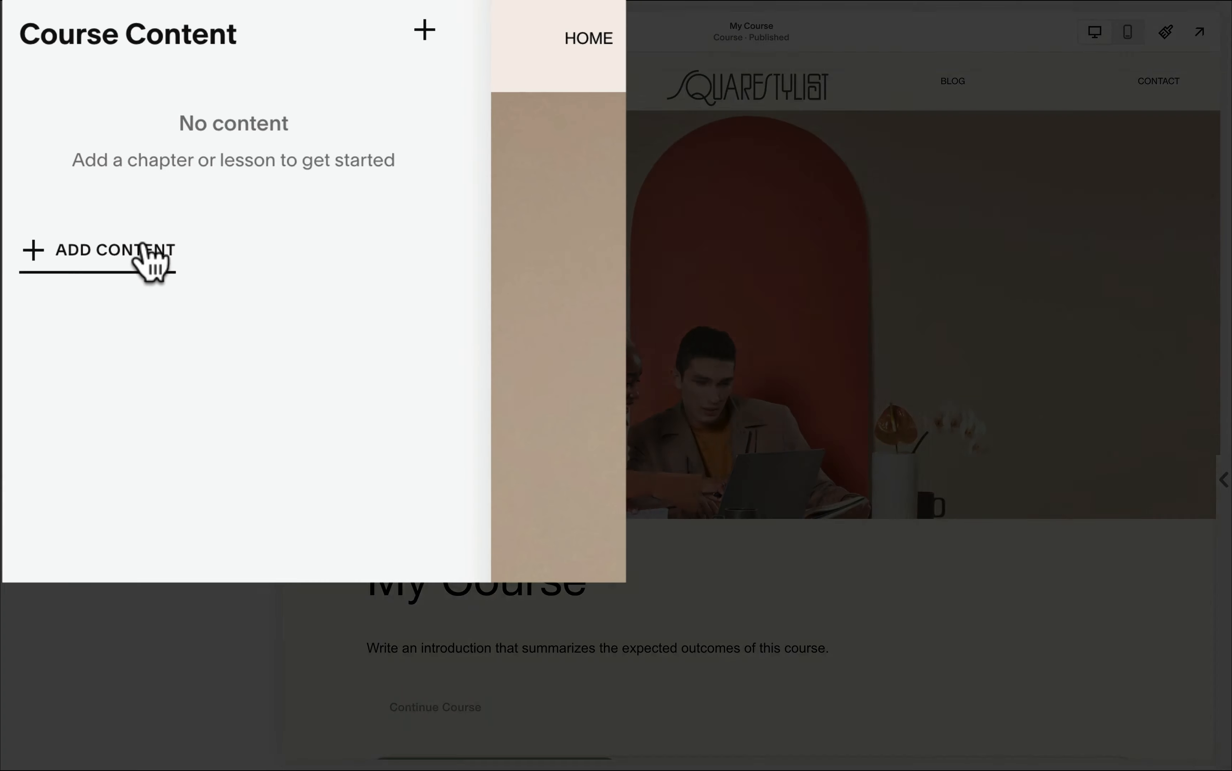
- Add a new lesson titled Lessons to the empty course content and save it
click(96, 197)
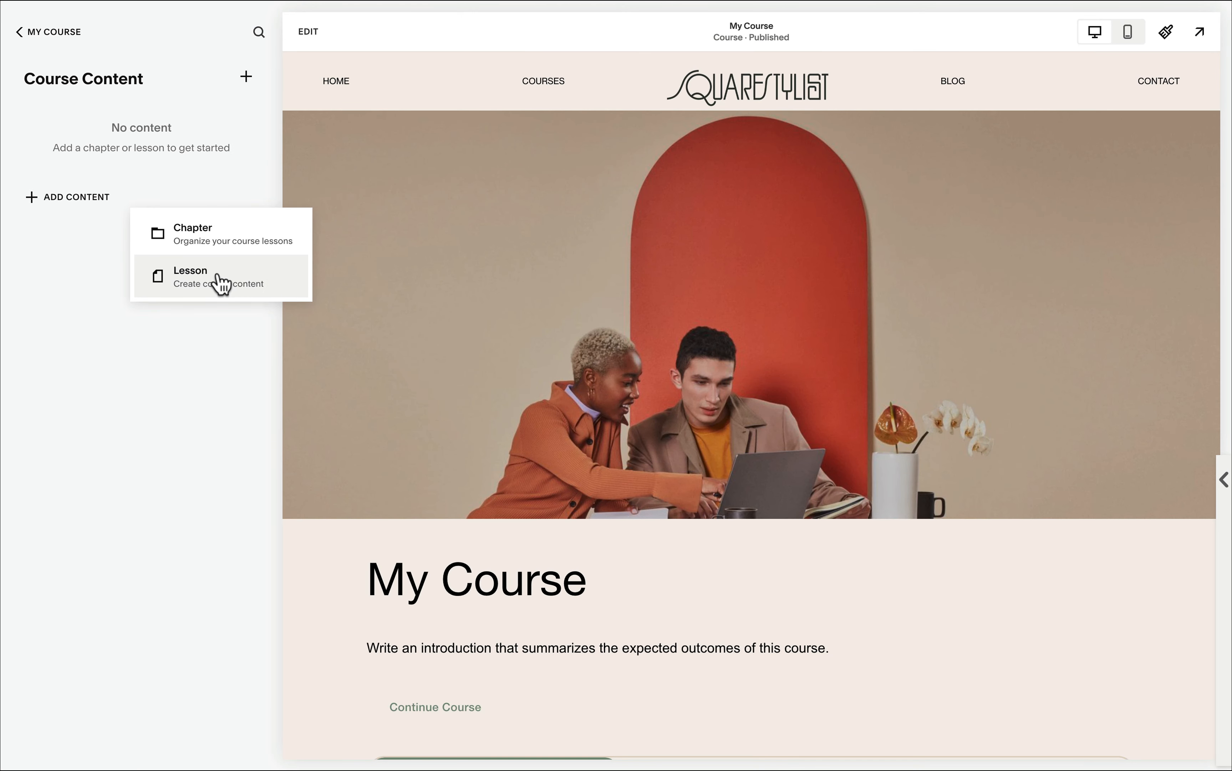
click(237, 288)
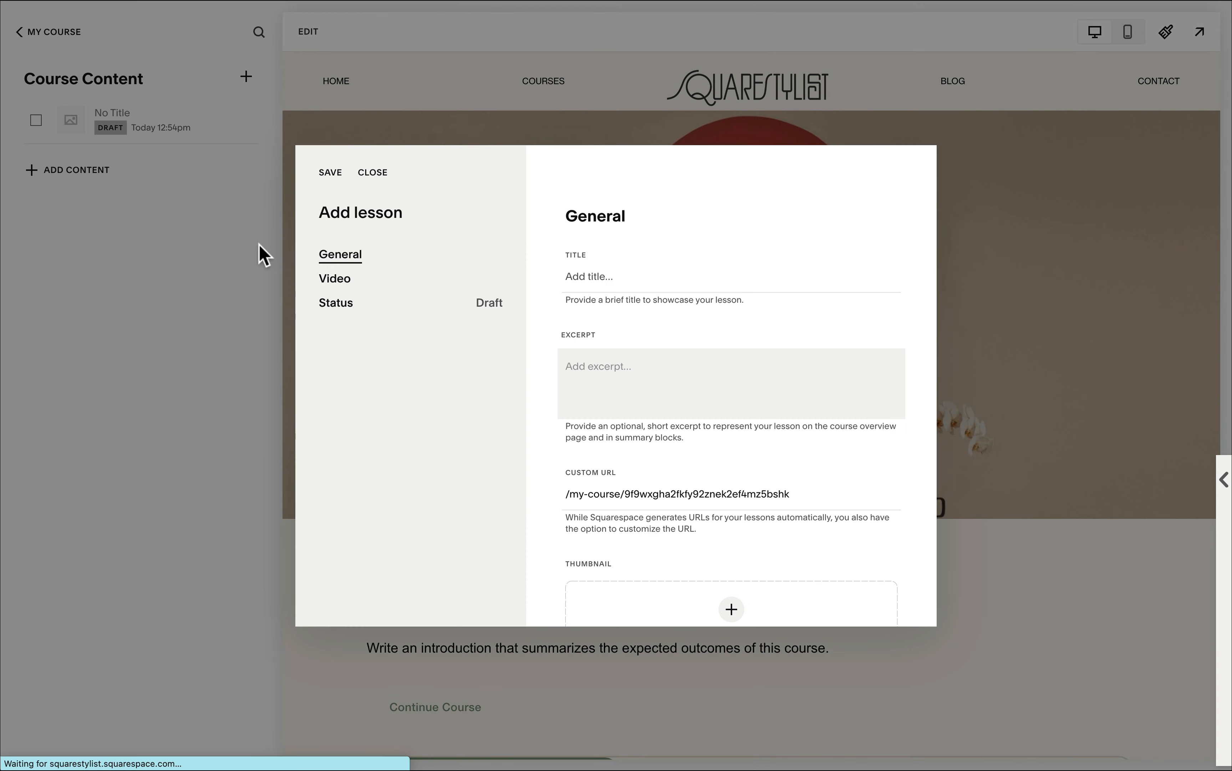
click(627, 282)
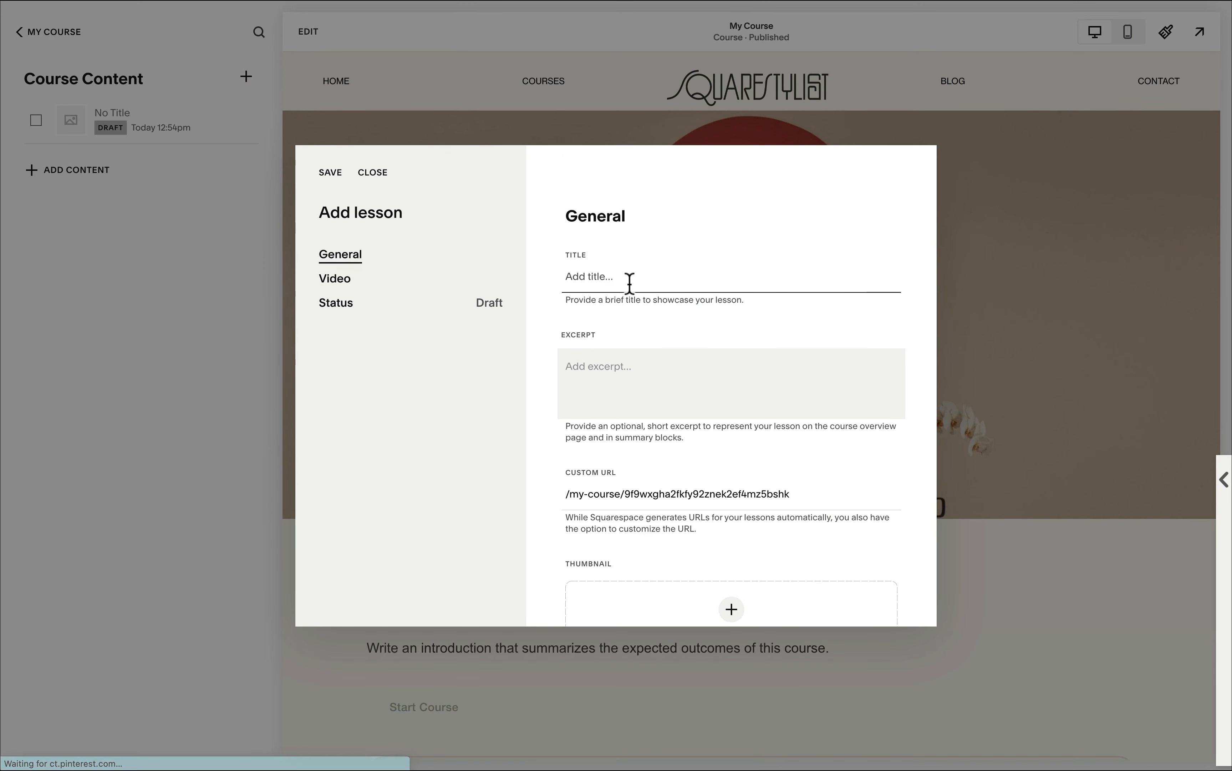
text(Lessons)
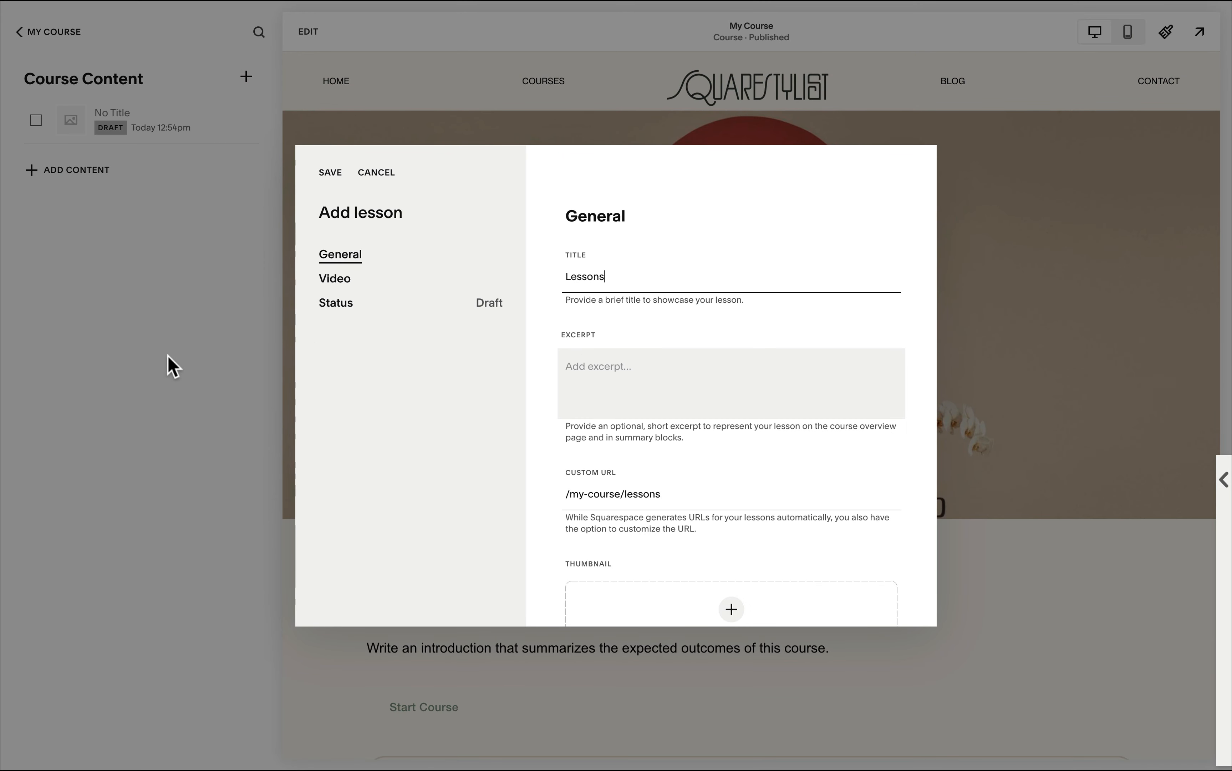
click(331, 181)
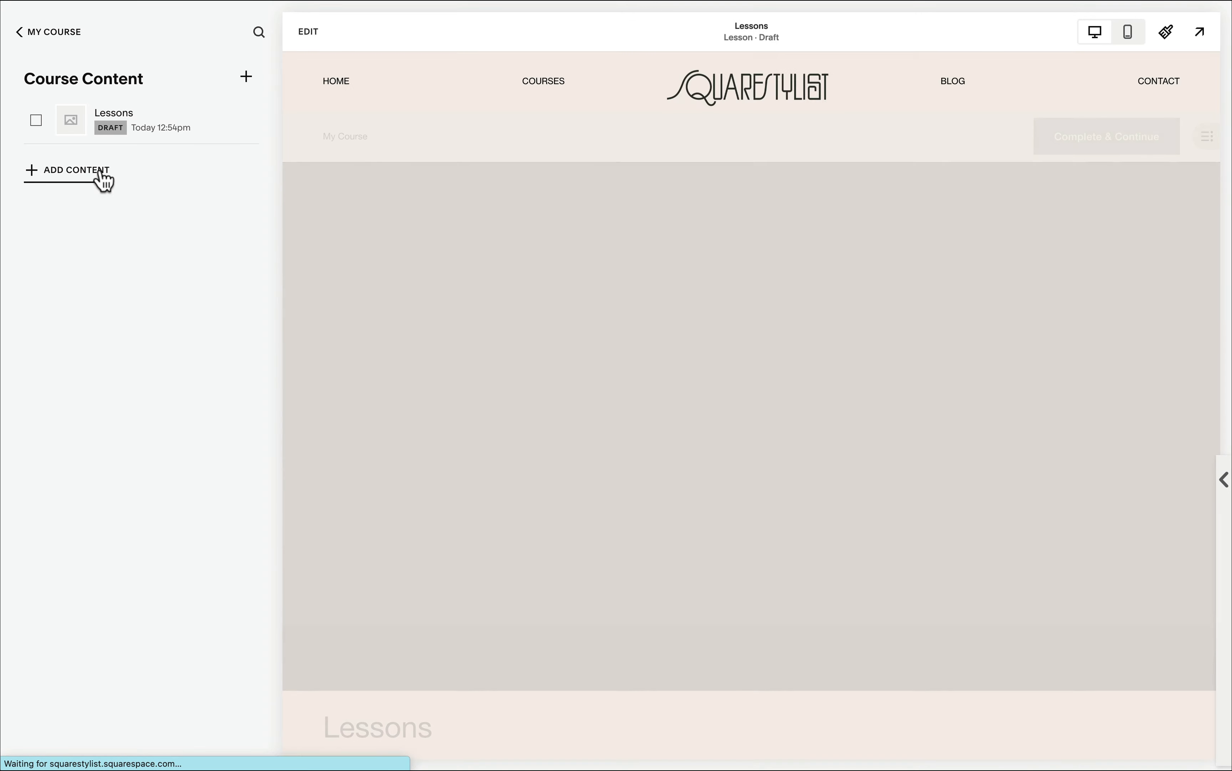
- Add a chapter to the course content and save it with the title New Chapter
click(98, 173)
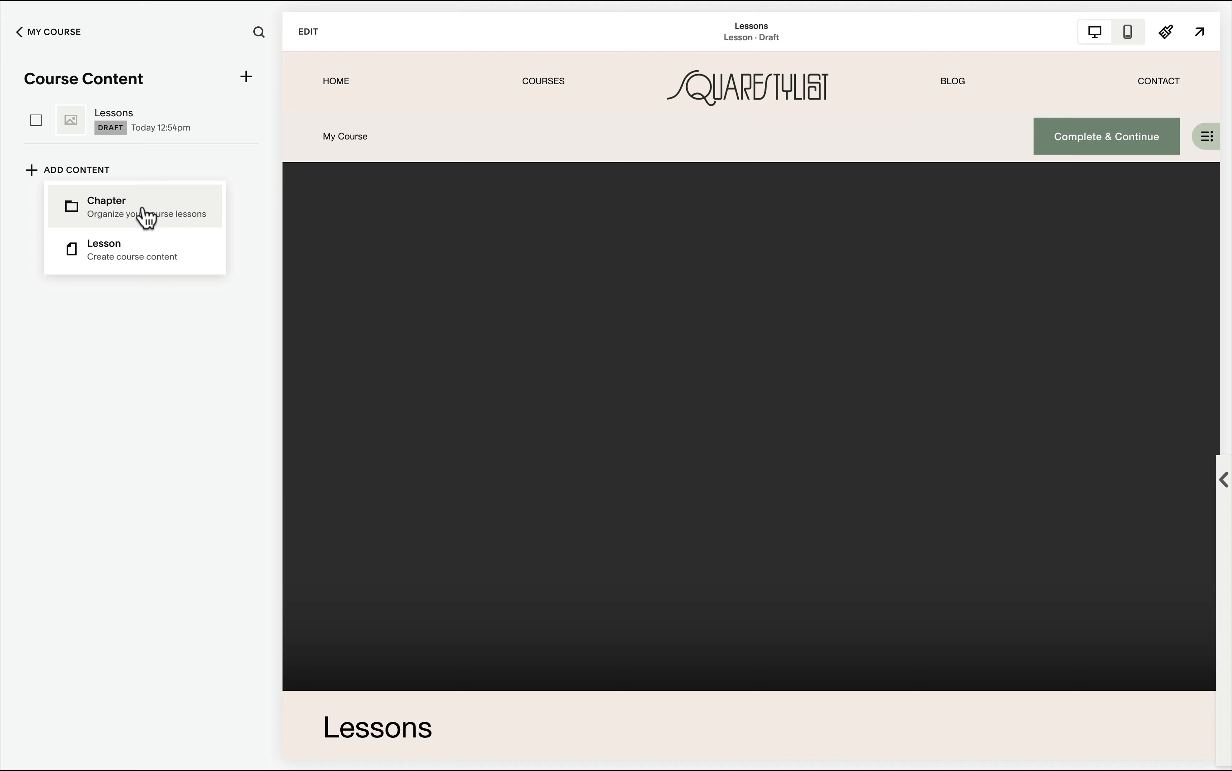
click(146, 216)
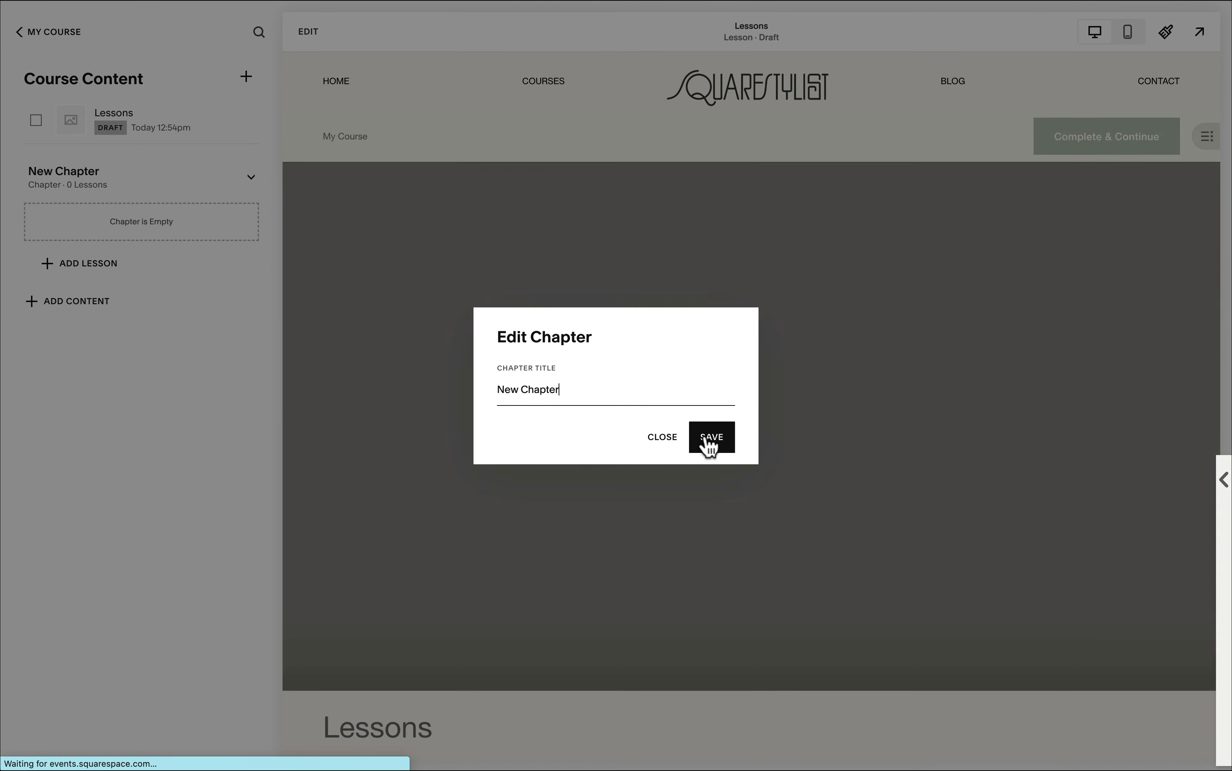
click(708, 444)
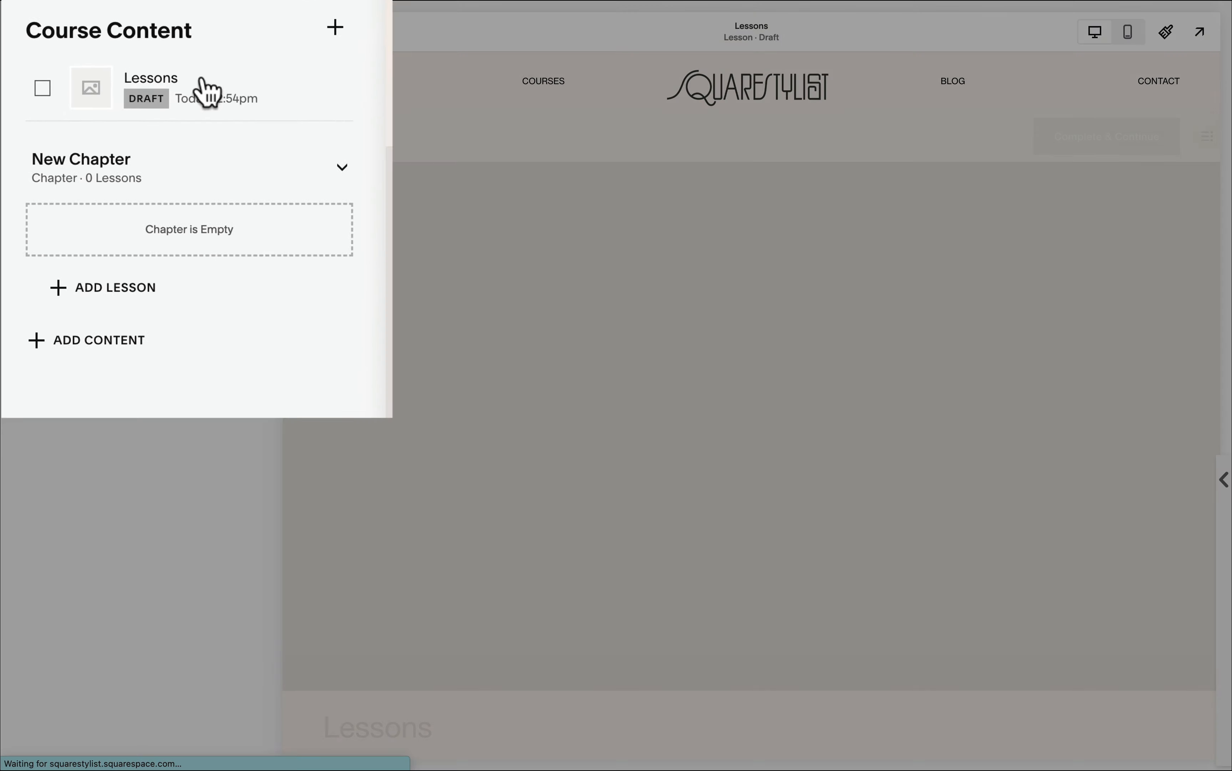
- Move the Lessons lesson into New Chapter in the course content
drag(153, 121, 151, 178)
drag(249, 189, 251, 184)
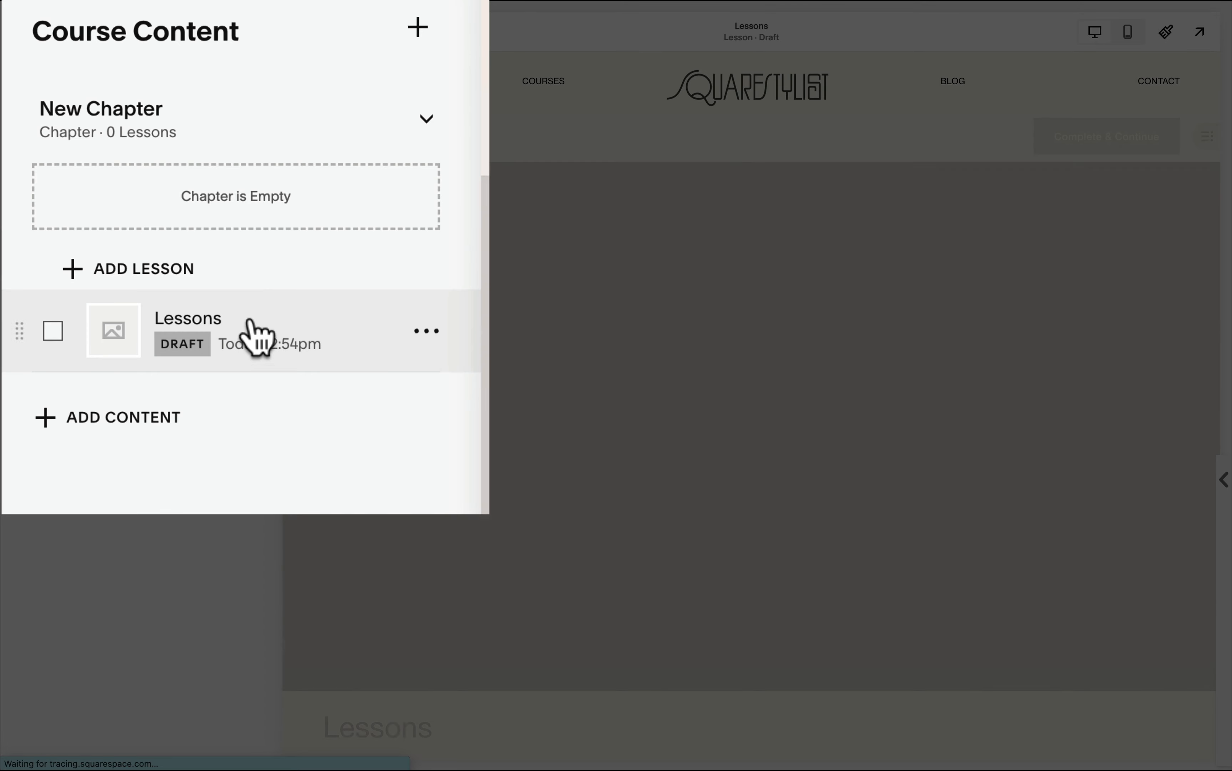
drag(244, 321, 258, 191)
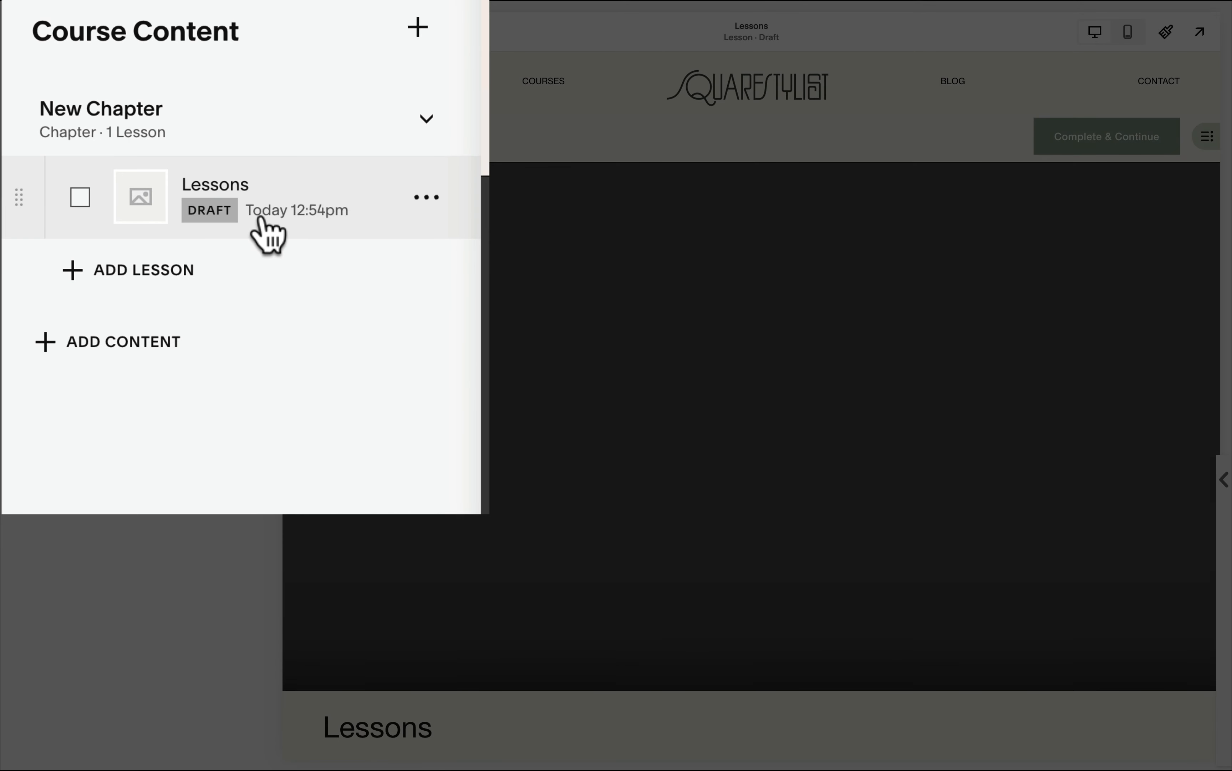
- Try to change the Lessons lesson's status to Published in its lesson settings
click(426, 197)
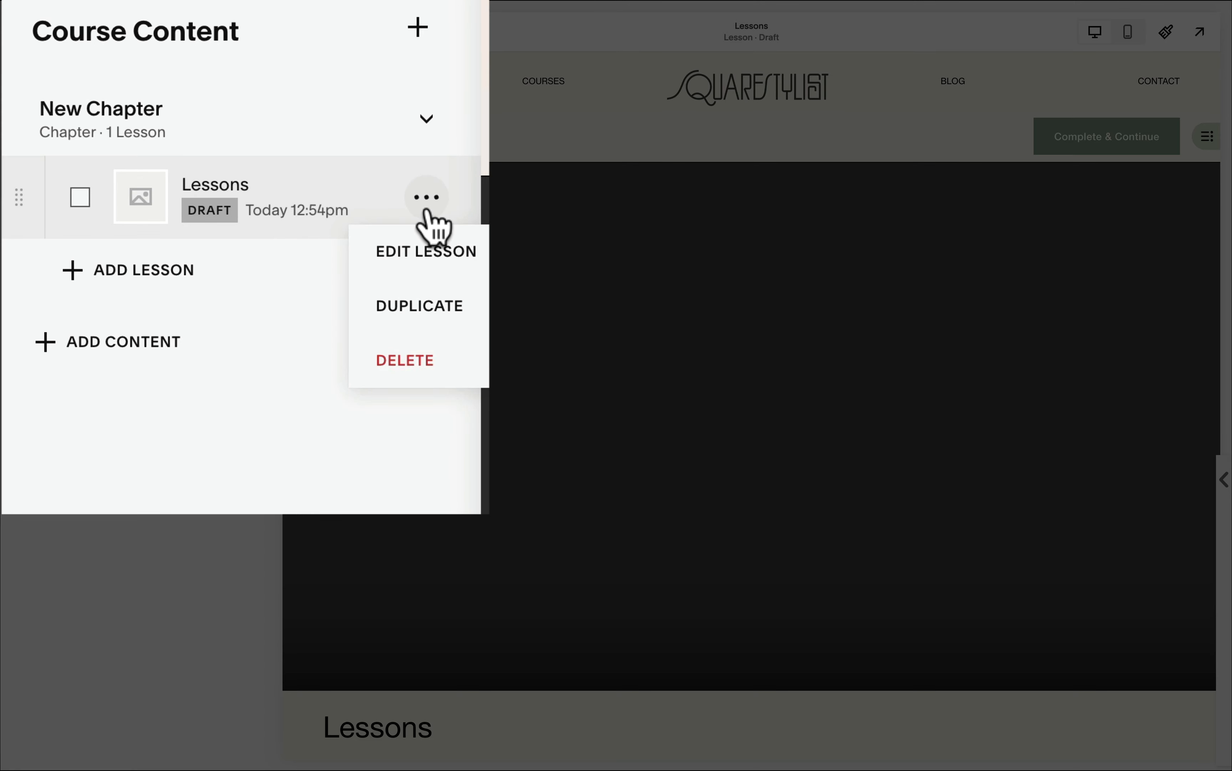
click(428, 251)
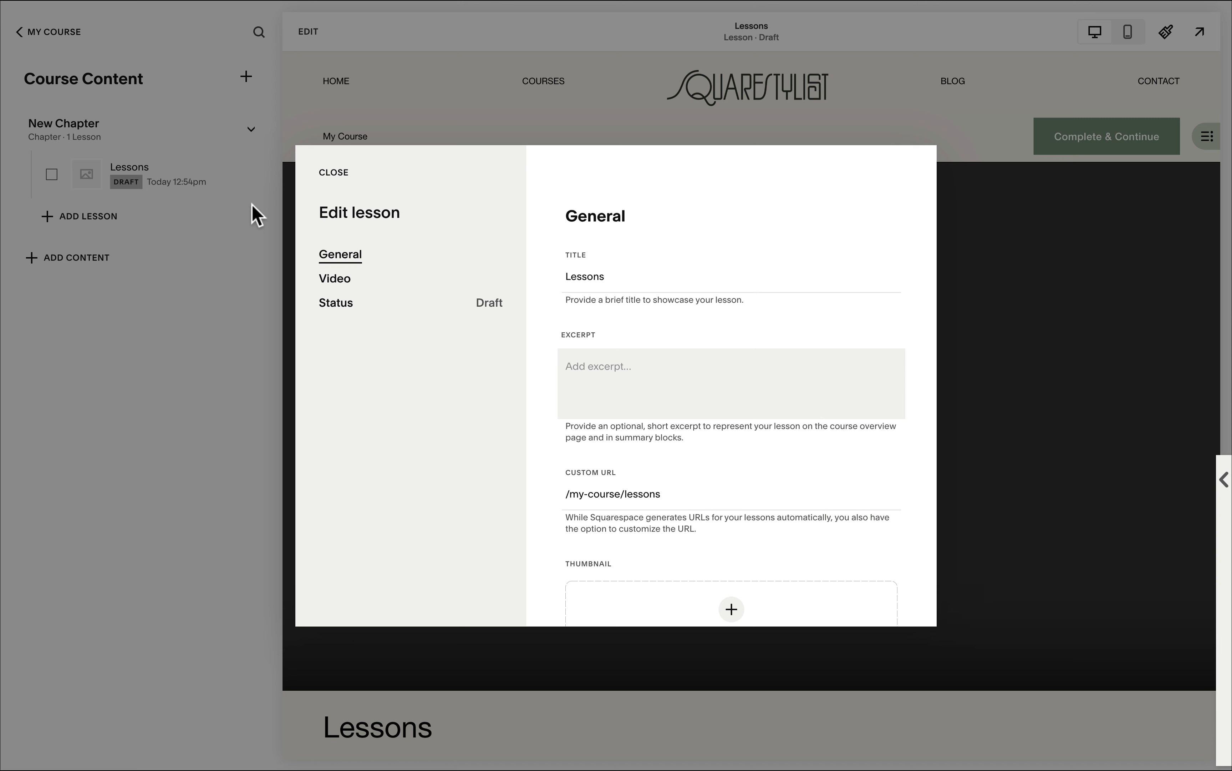
click(349, 308)
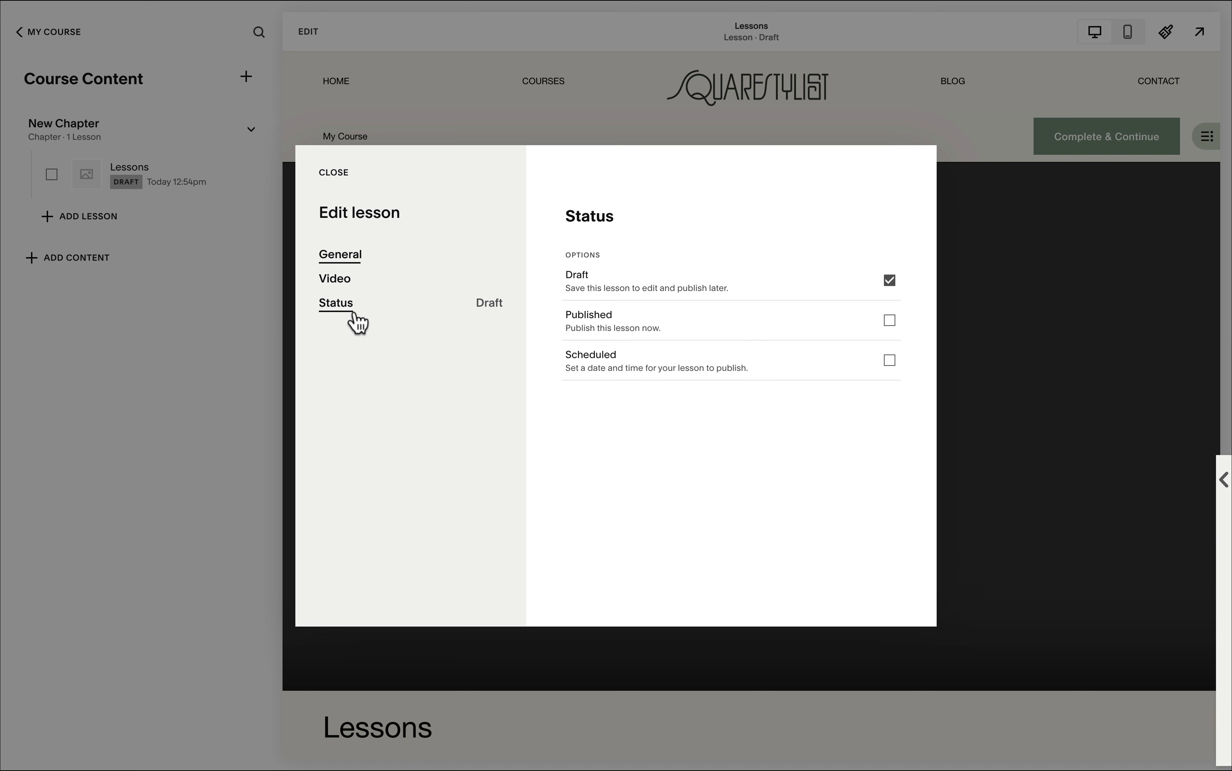
click(890, 321)
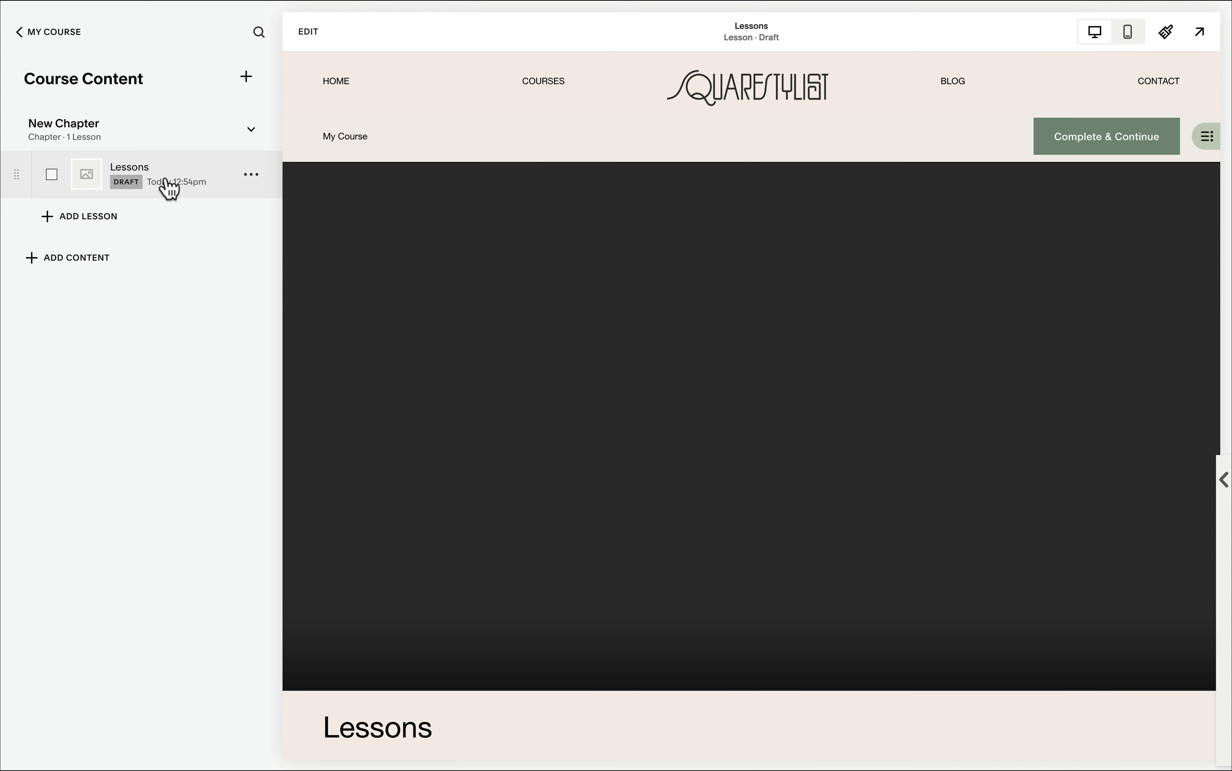
- Open the Lessons lesson page for editing and review its video and page content areas
click(166, 182)
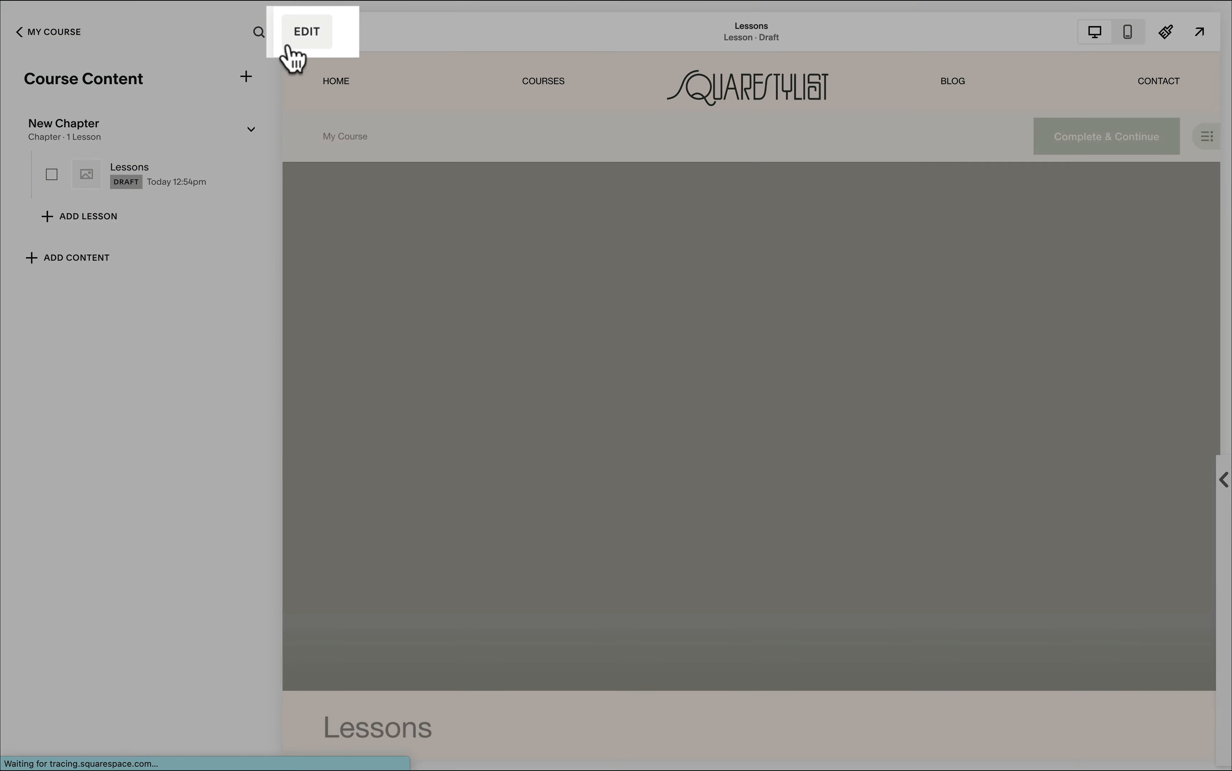
click(305, 33)
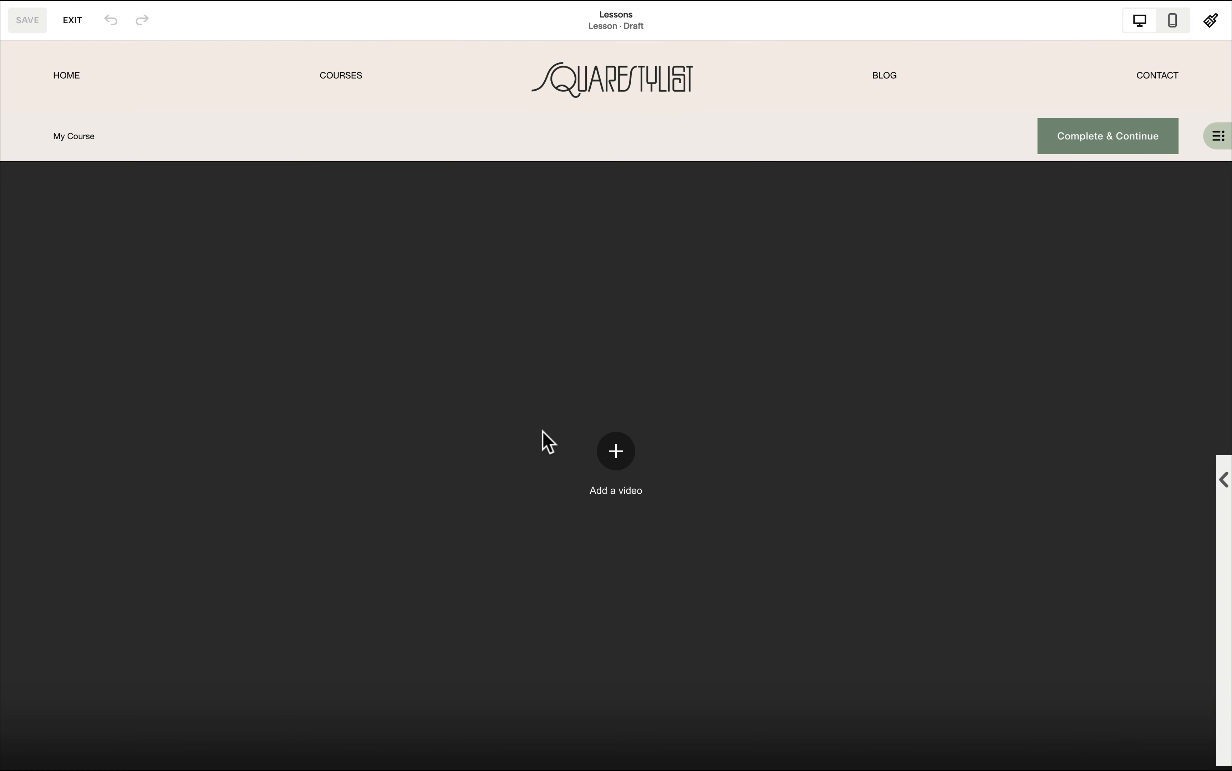
scroll(543, 433, down, 10)
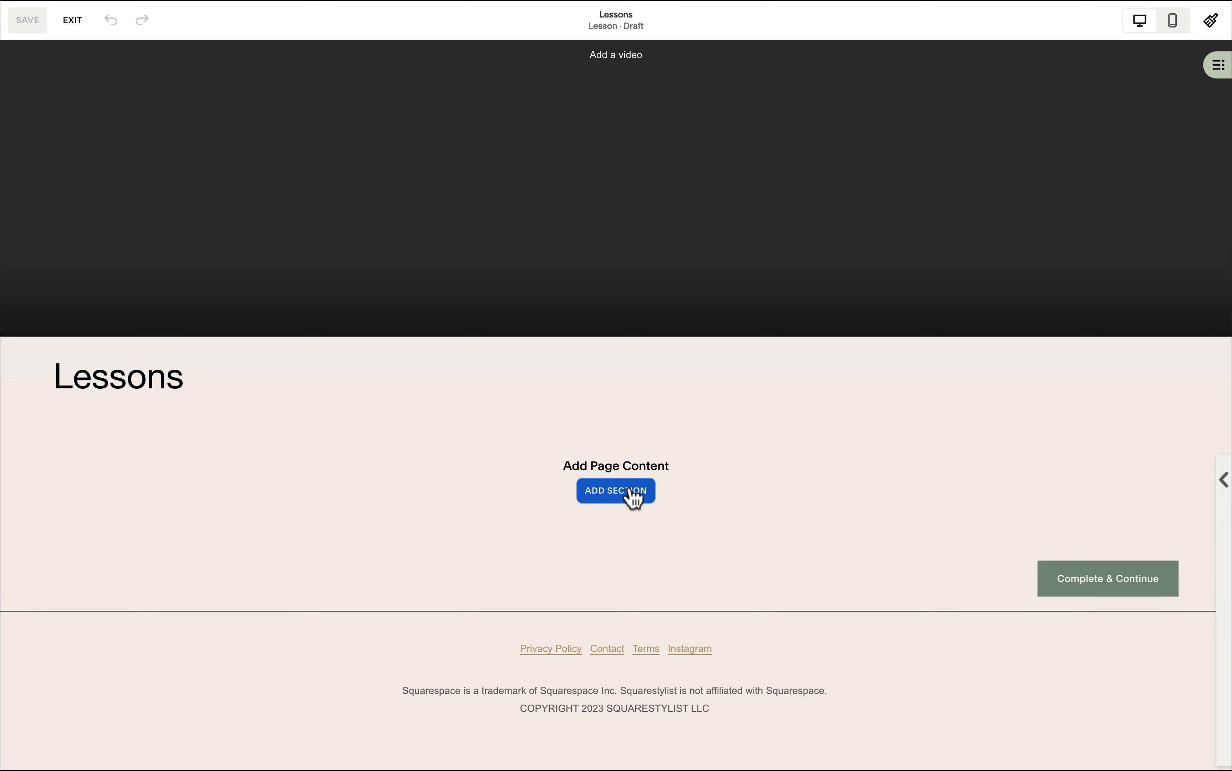
scroll(996, 336, up, 6)
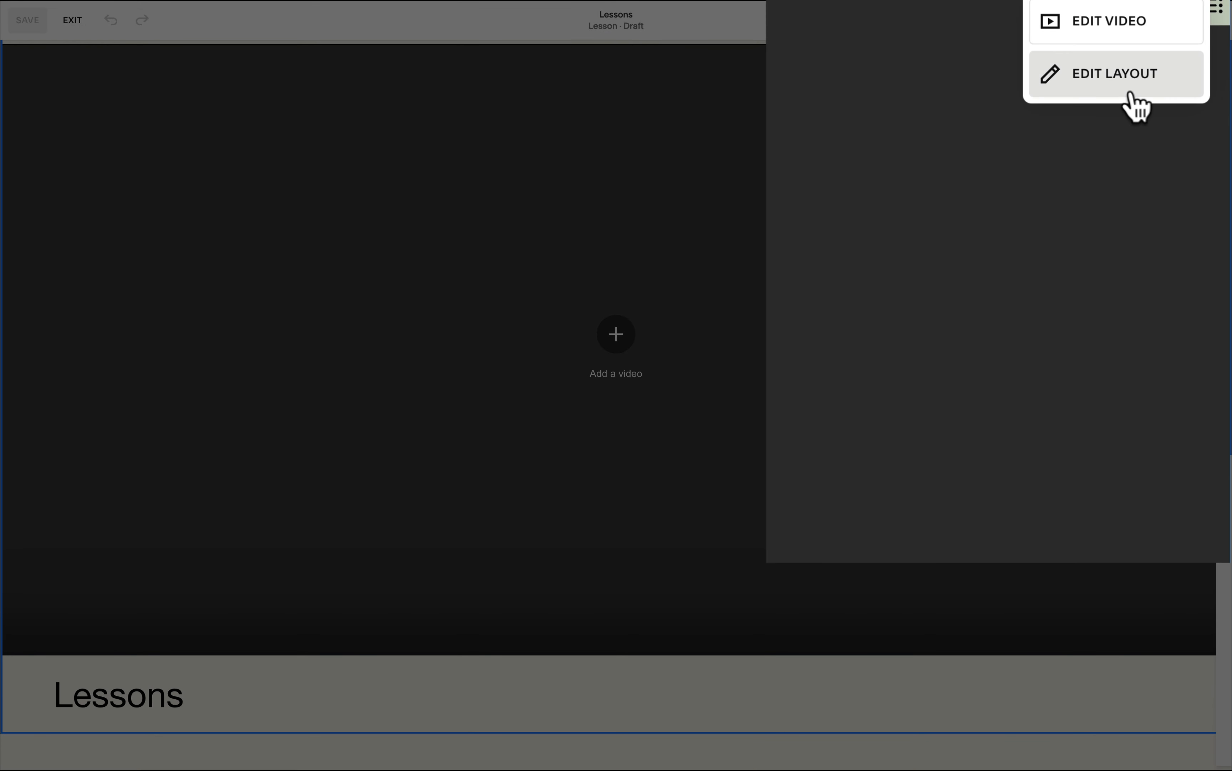
- Open the course navigation outline on the lesson page and set the Course Navigation placement to left in the lesson layout
click(1150, 111)
scroll(1017, 294, down, 2)
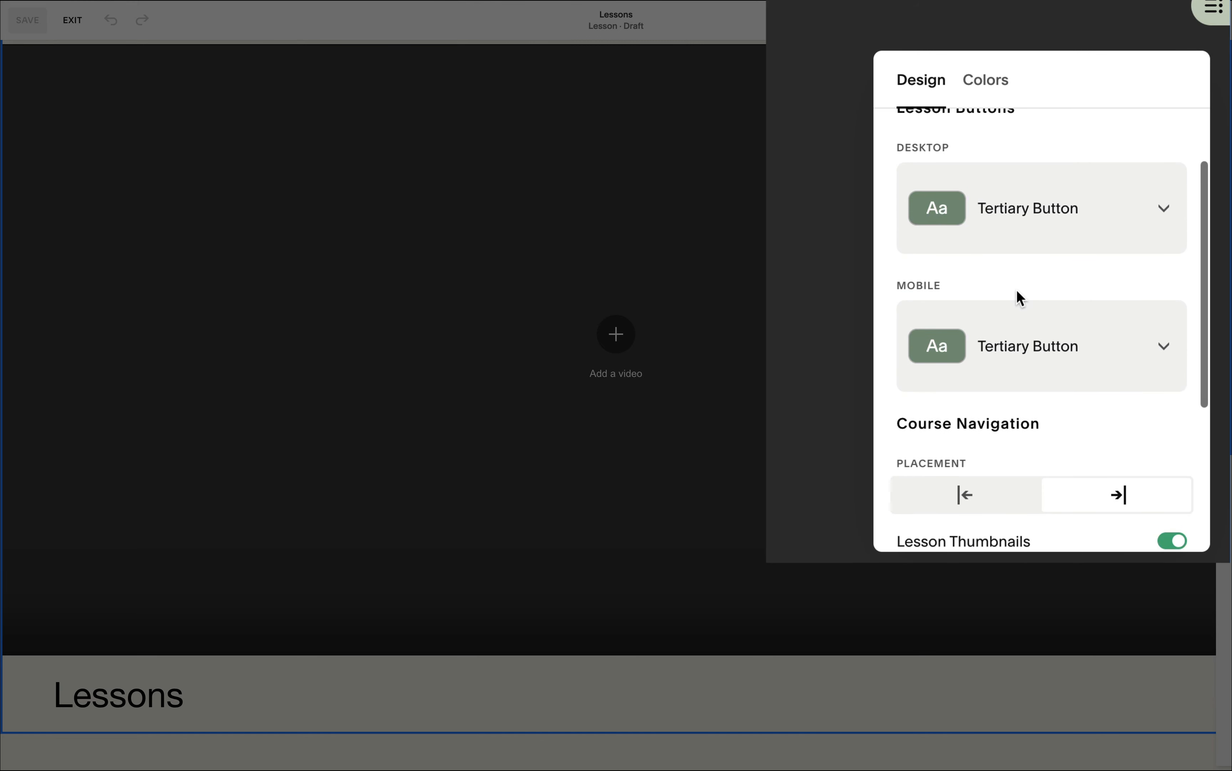
scroll(1016, 290, down, 2)
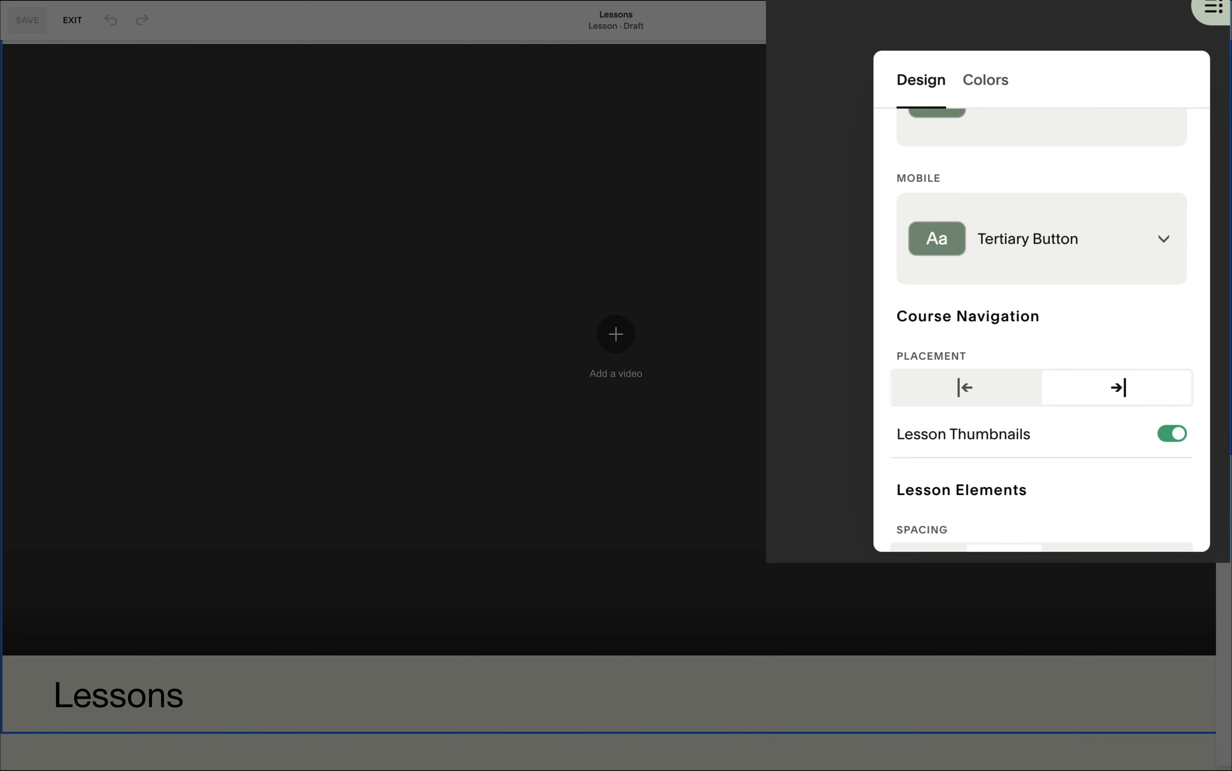
click(1215, 18)
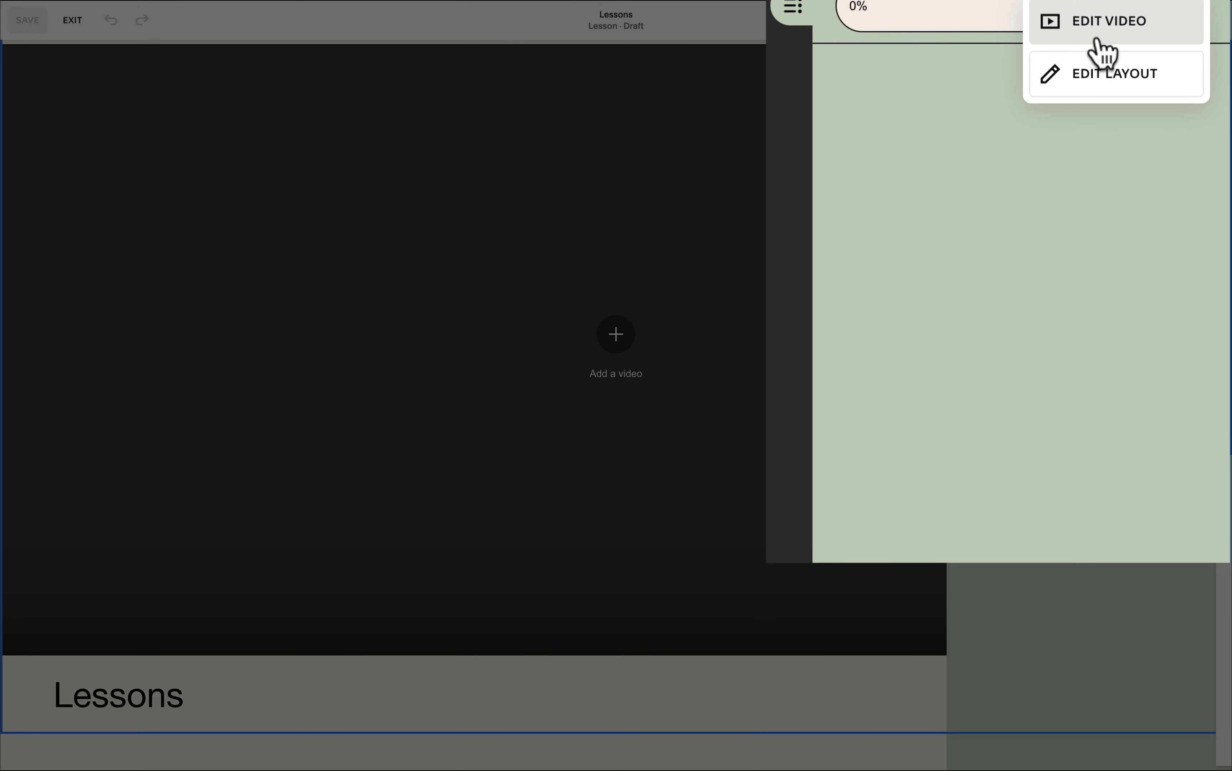
click(1083, 76)
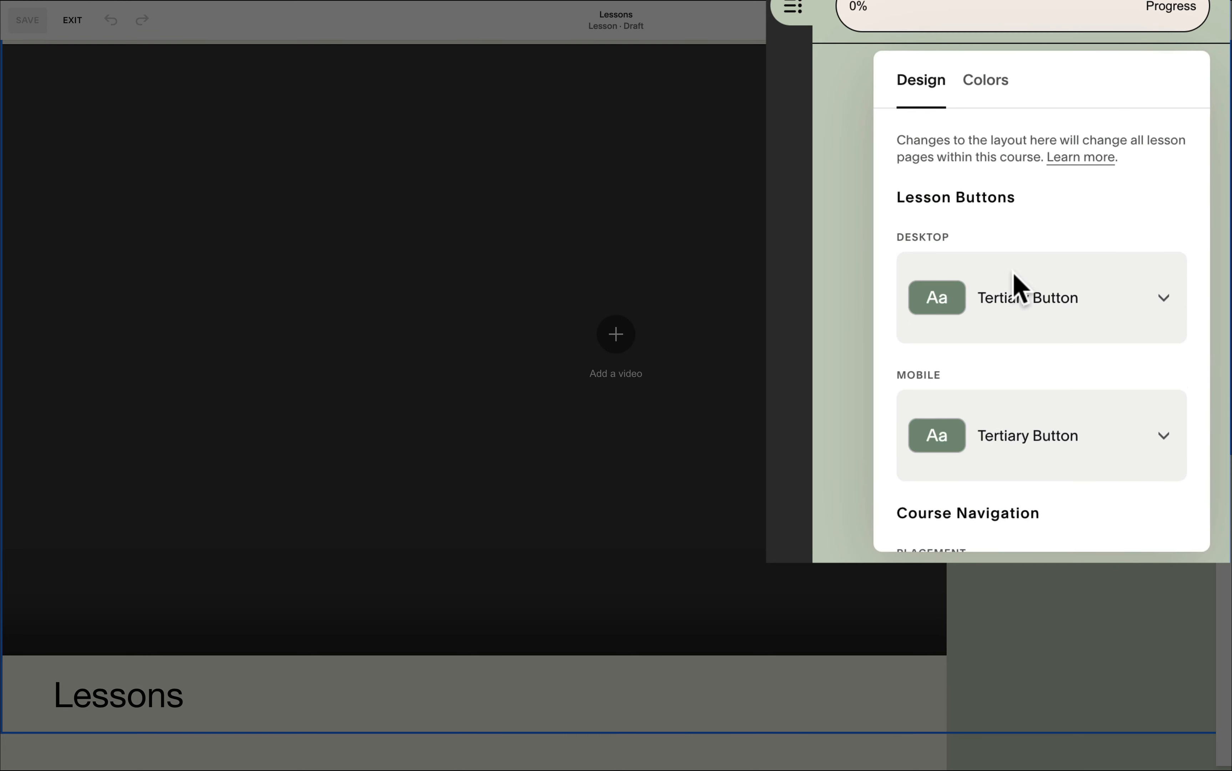
scroll(1020, 284, down, 5)
click(1051, 235)
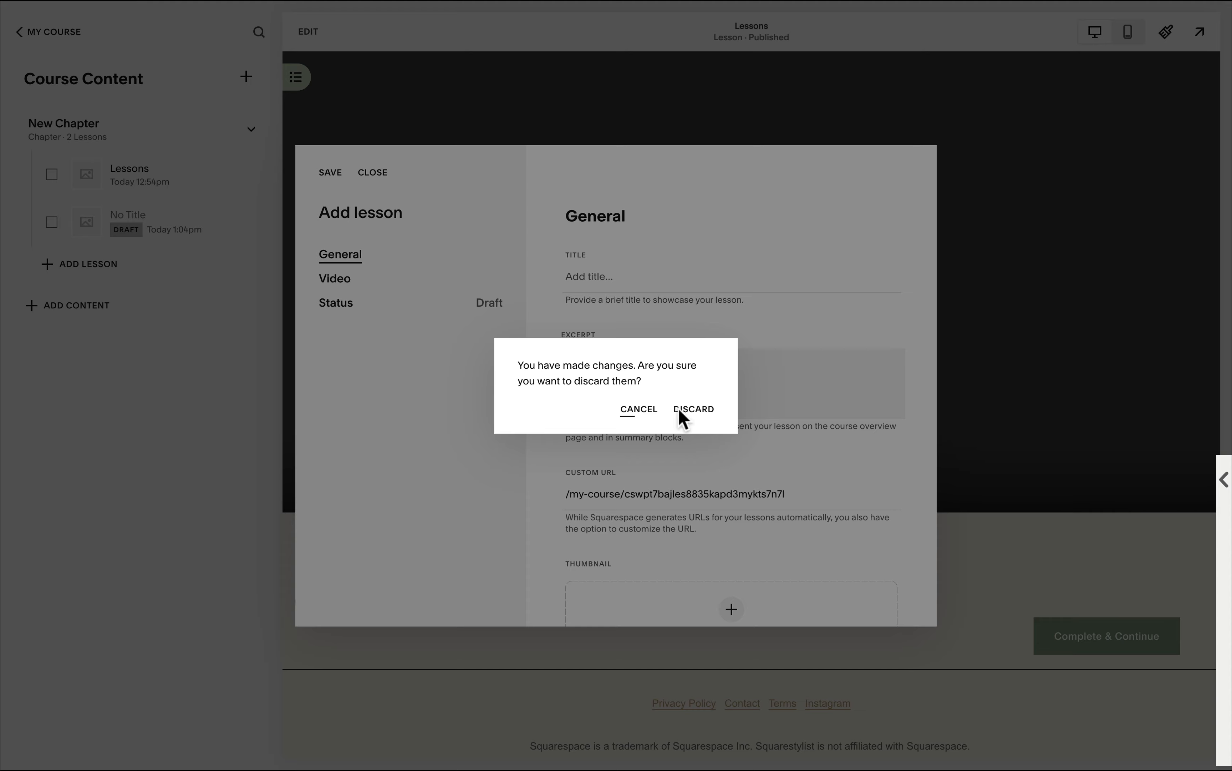
- Discard the untitled new lesson, and review the Course Overview page of My Course down to its chapter outline
click(686, 415)
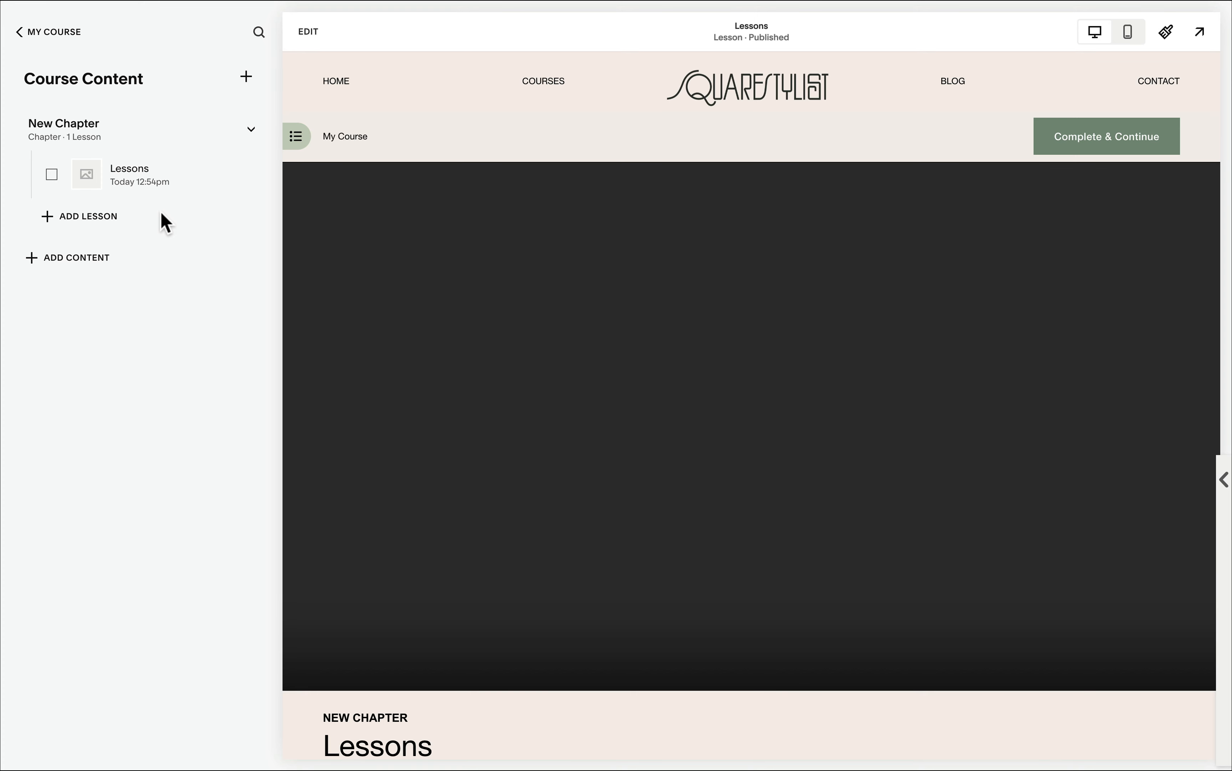
click(19, 34)
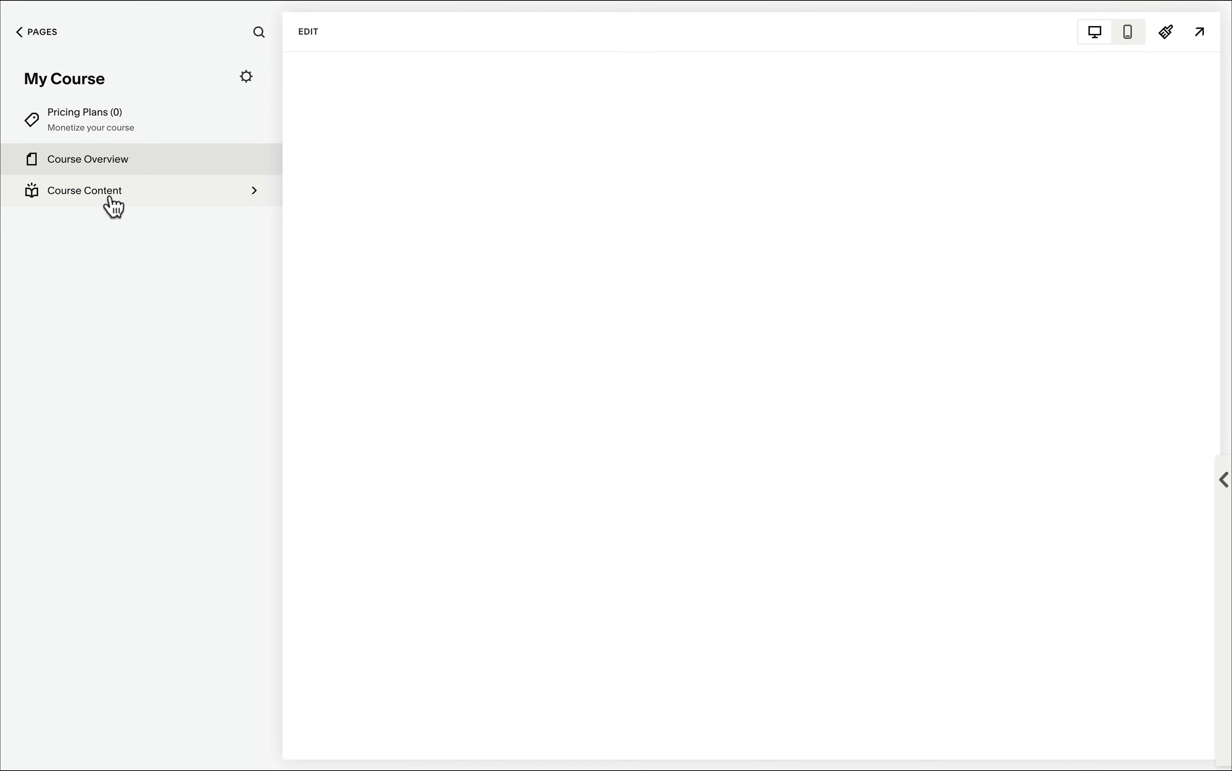
click(127, 161)
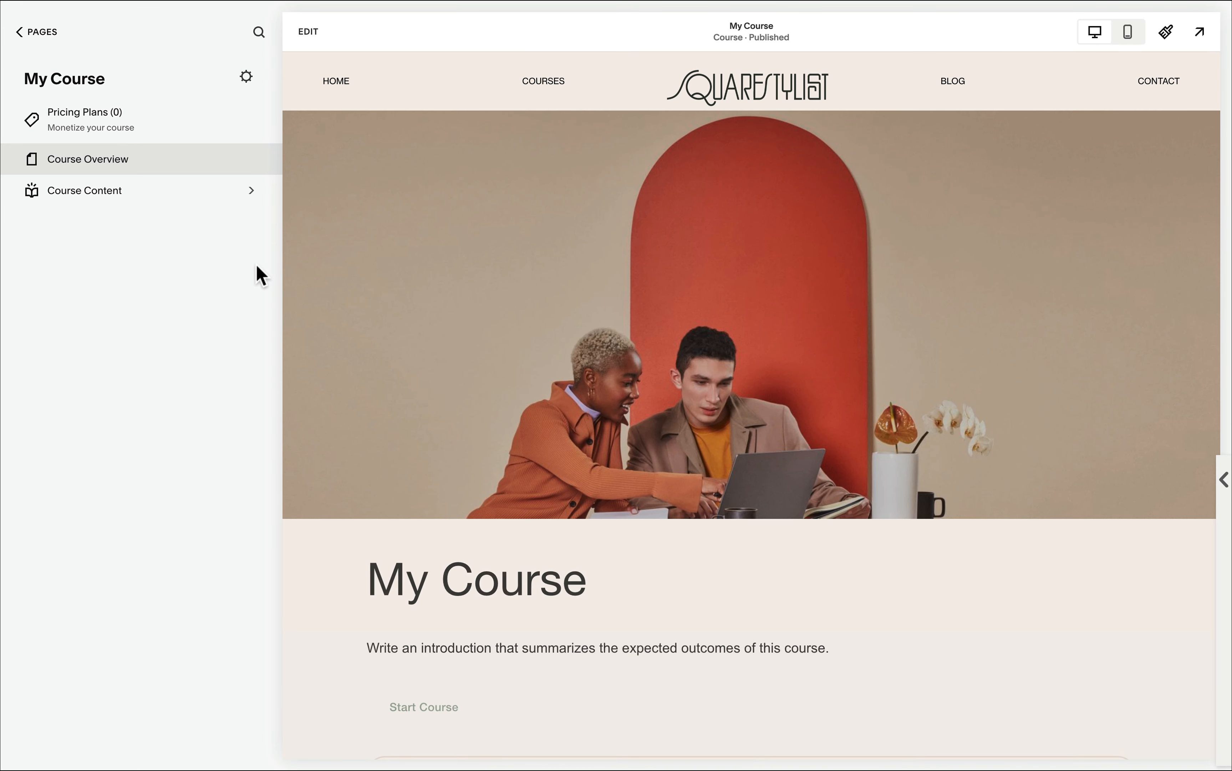
scroll(463, 489, down, 2)
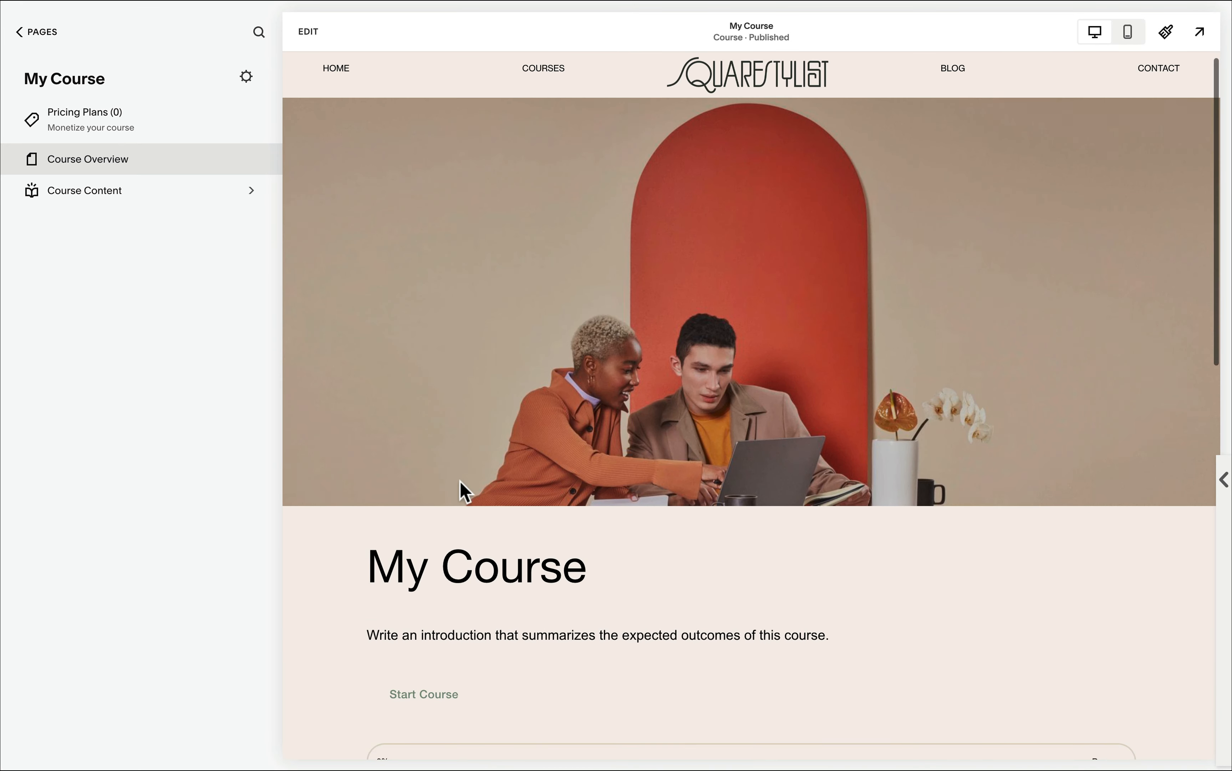
scroll(462, 489, down, 2)
scroll(462, 490, down, 3)
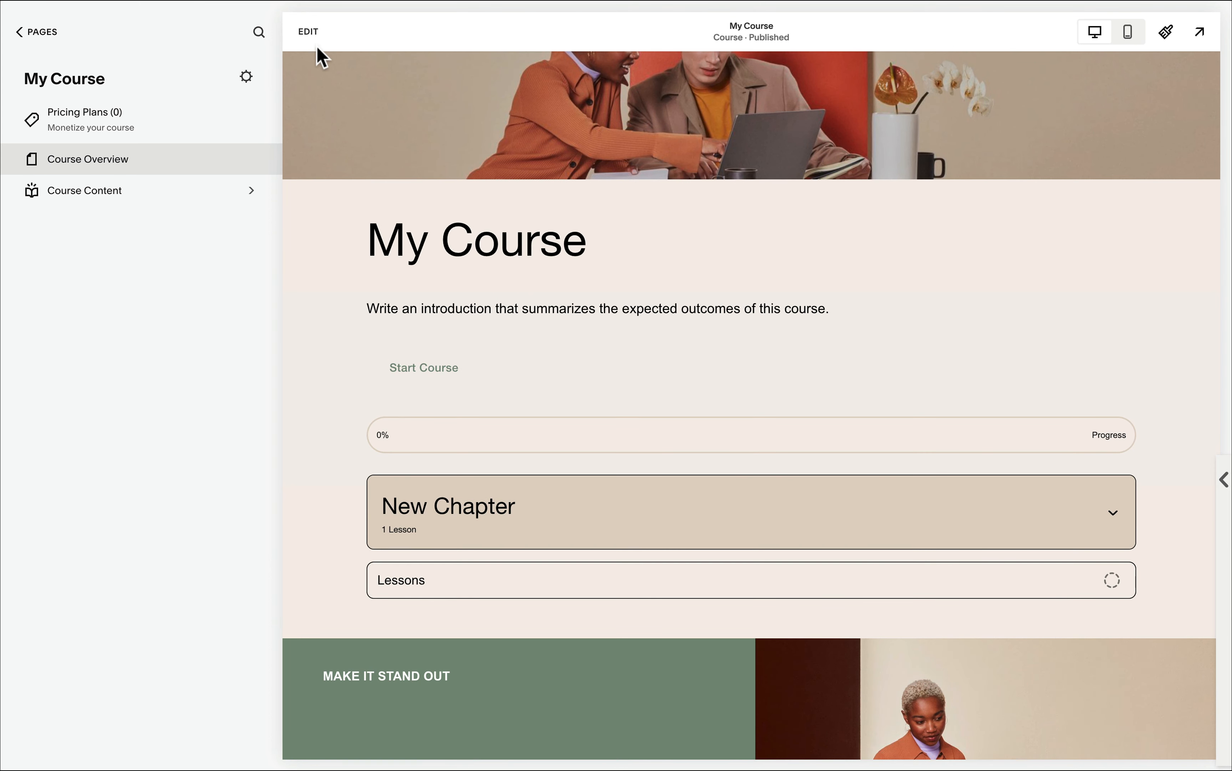
- Open the course overview page for editing and examine the Elements, Colors and Design options of its course section
click(311, 35)
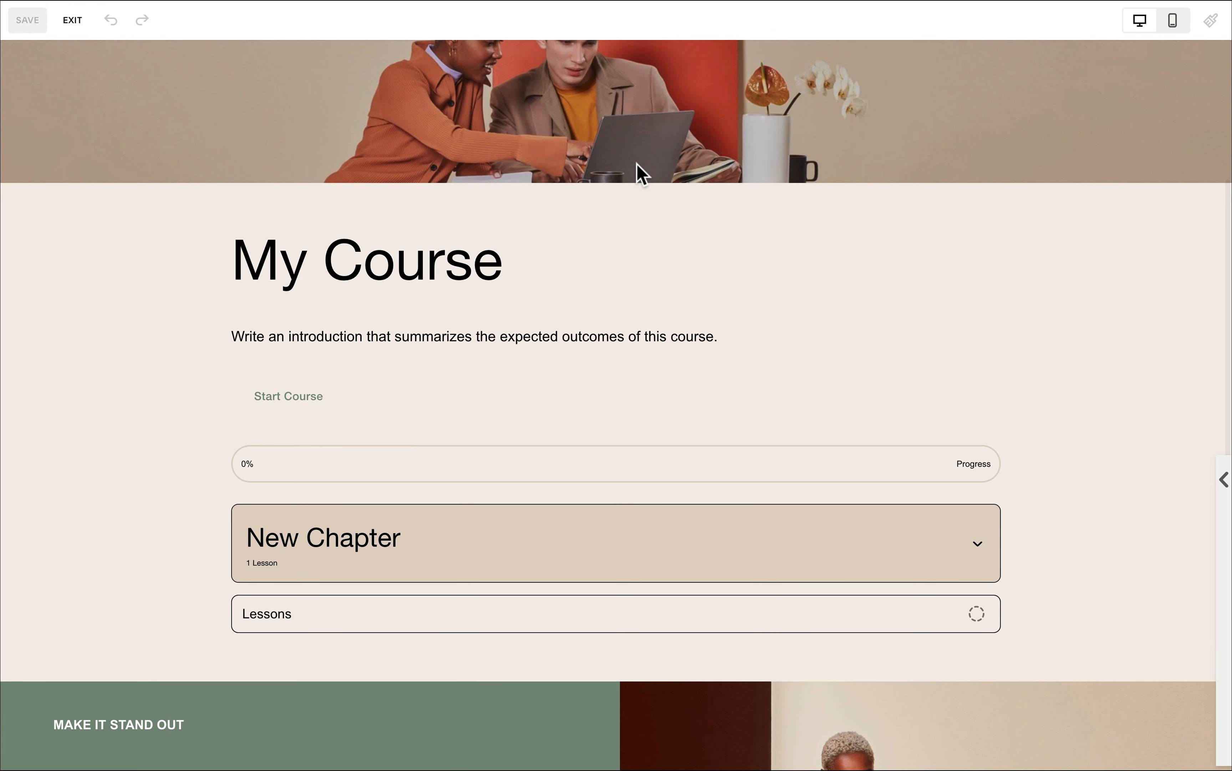
mouse_move(637, 210)
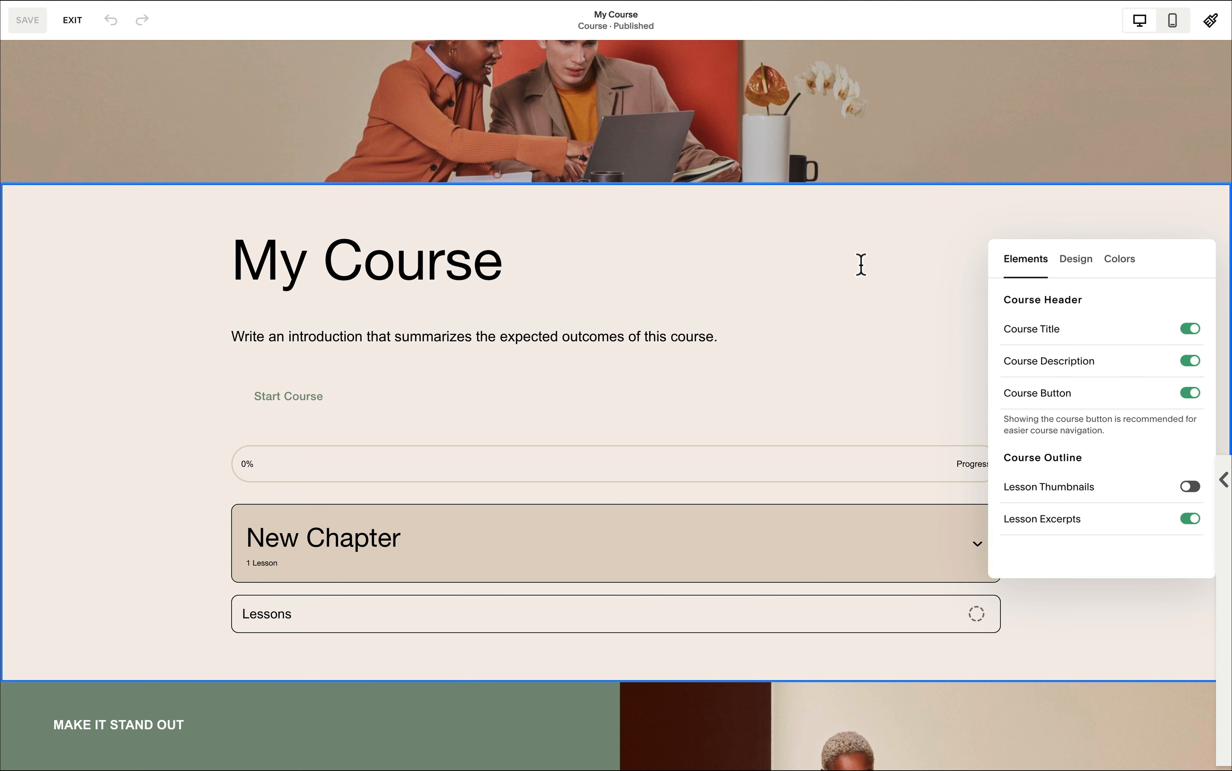
click(861, 264)
click(1124, 257)
click(1122, 260)
click(1078, 260)
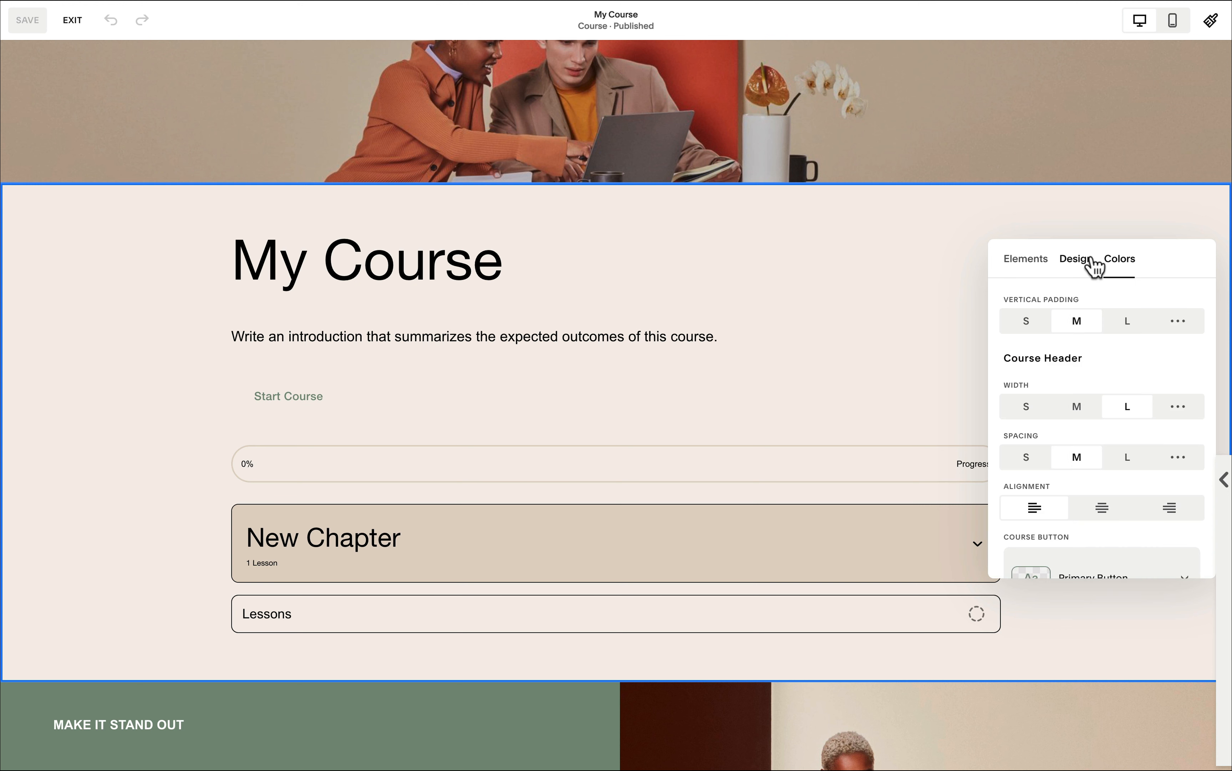
click(910, 308)
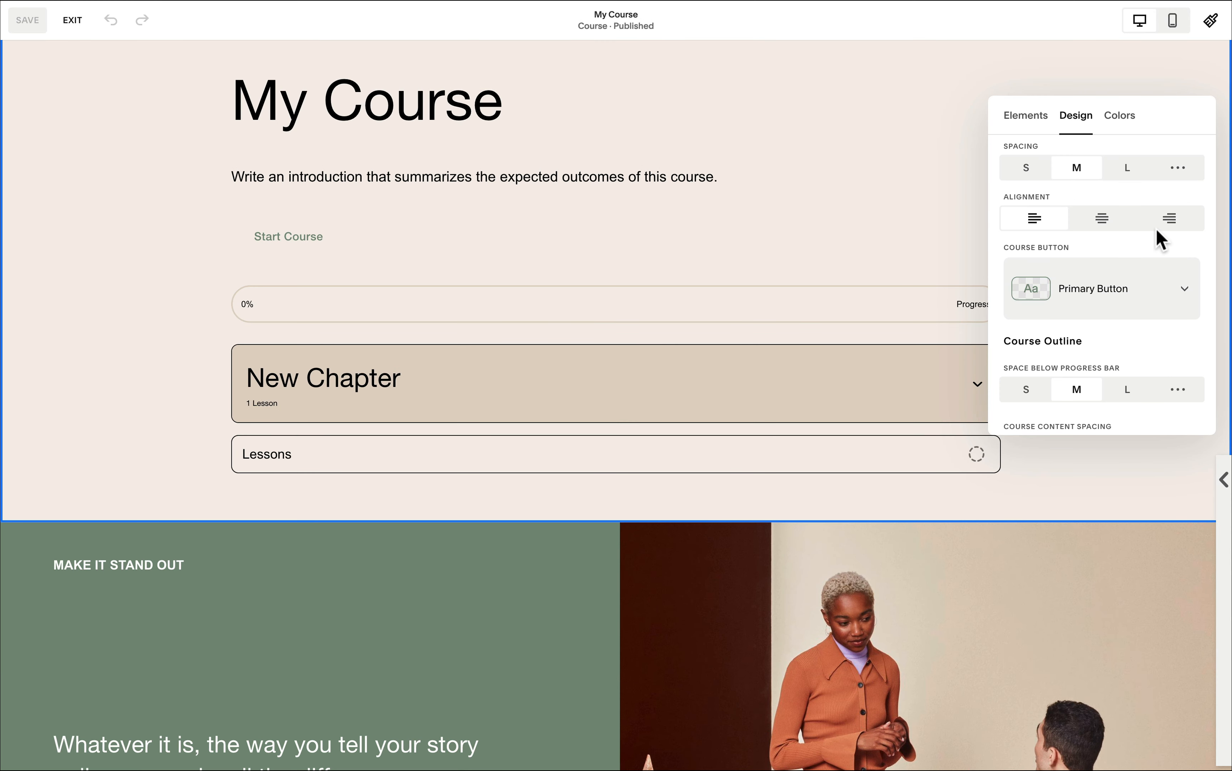
- Leave the overview page's section editing and review the General settings of My Course, from the course name to the page options
click(736, 548)
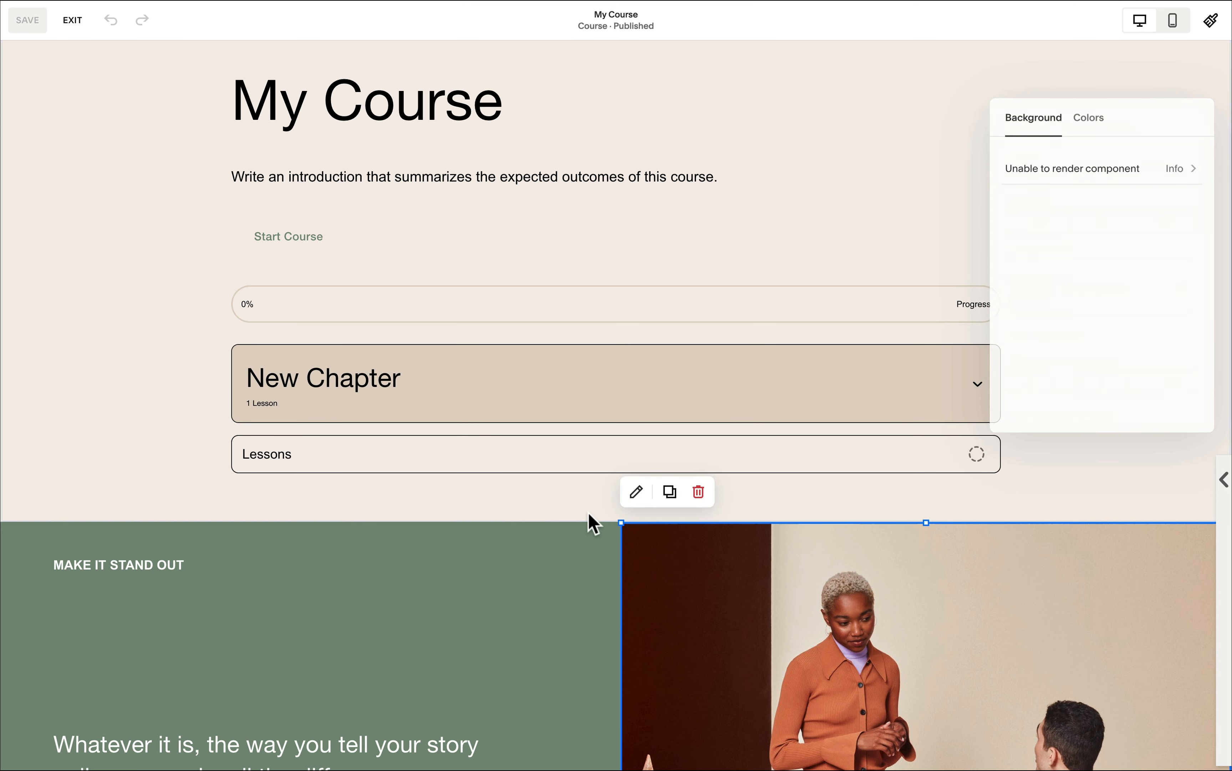
click(581, 489)
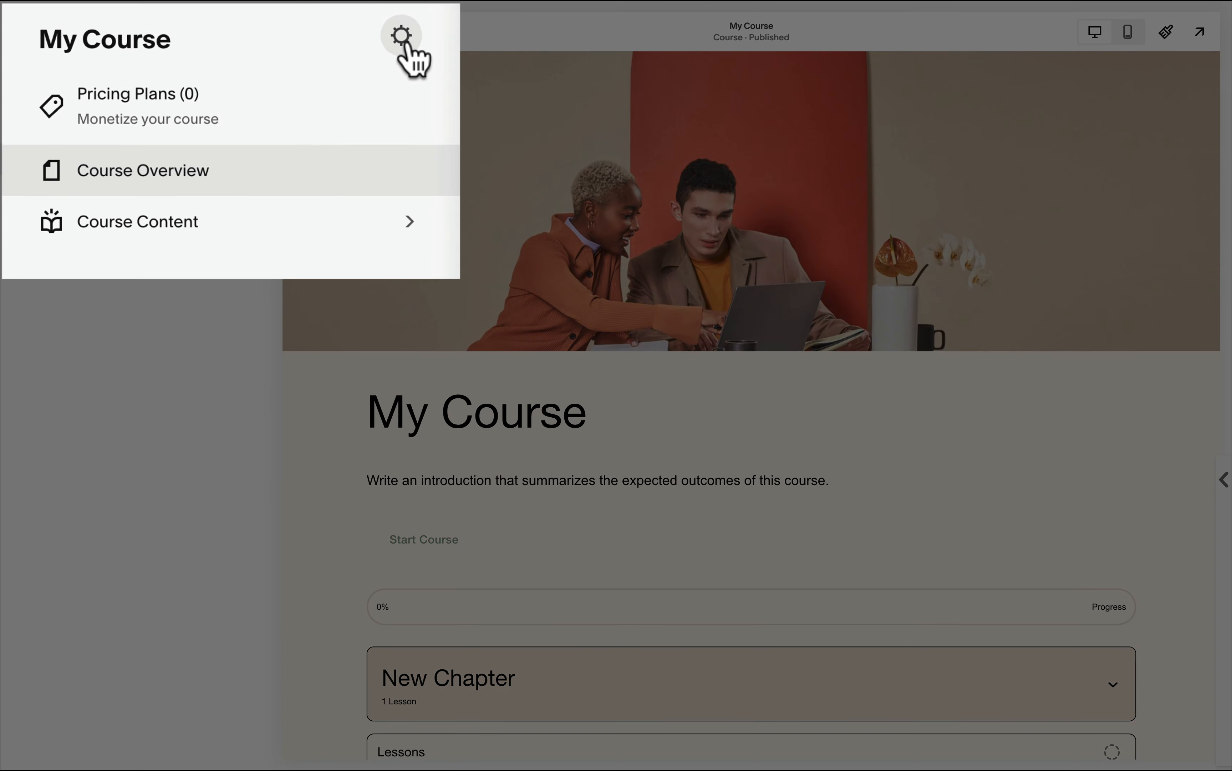
click(246, 77)
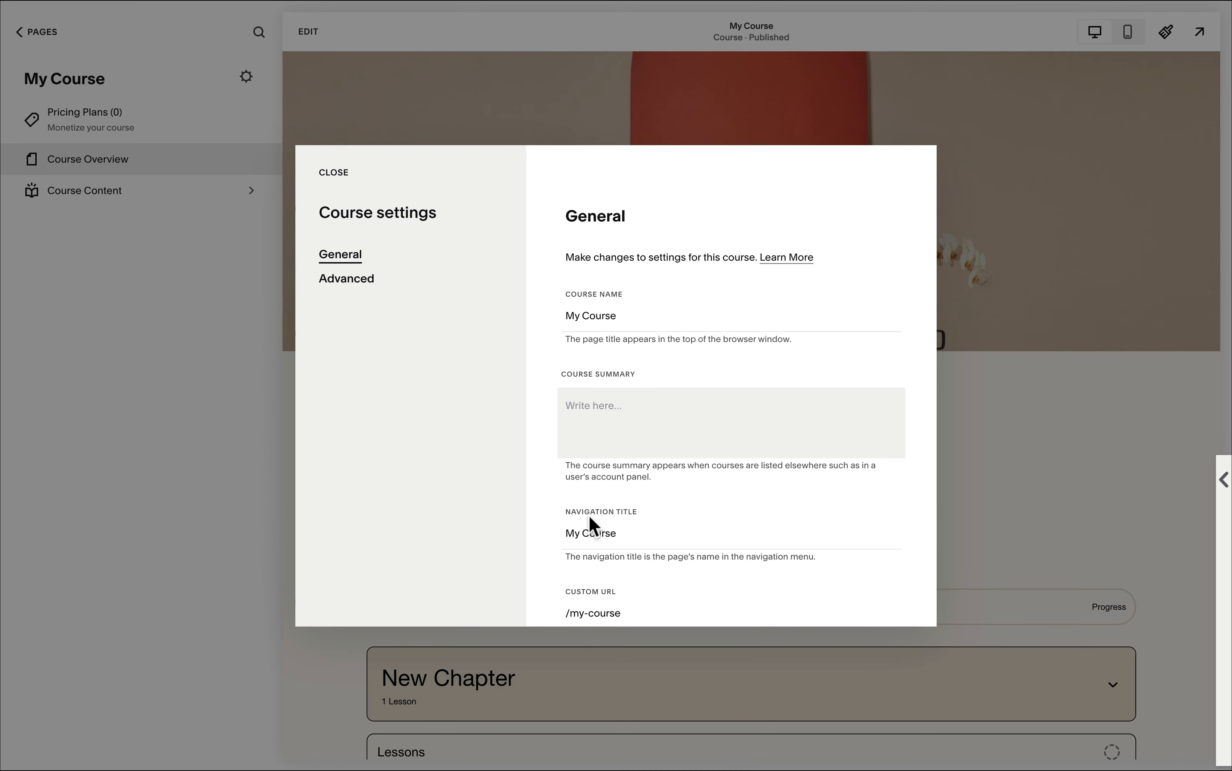
scroll(594, 520, down, 3)
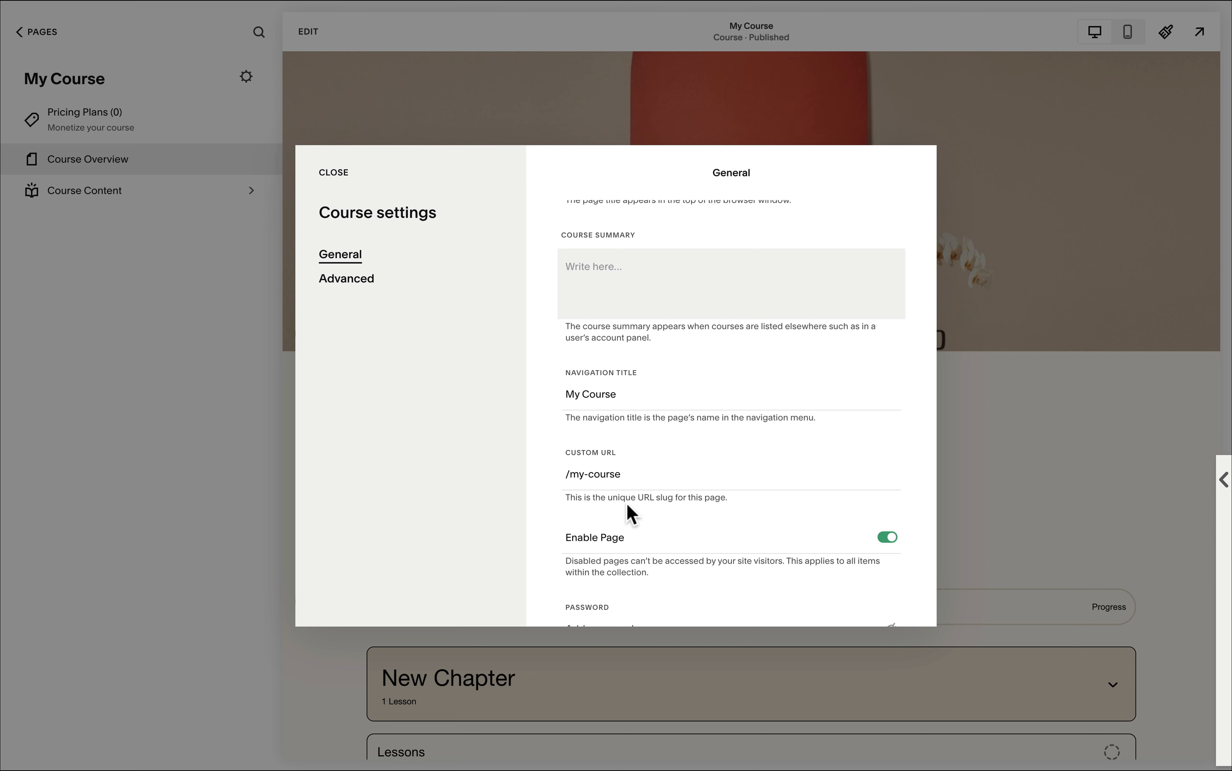
key(Tab)
click(219, 369)
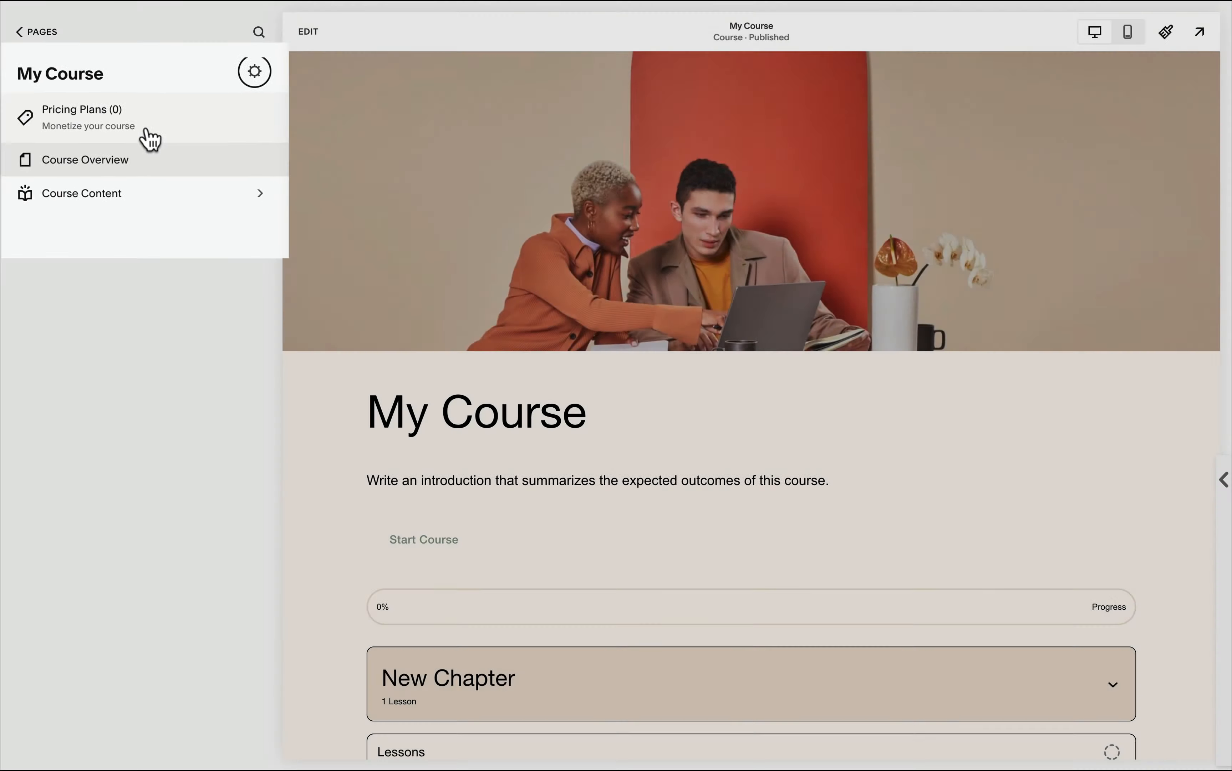
- Open a new pricing plan for My Course and review its details, pricing options and included products
click(215, 130)
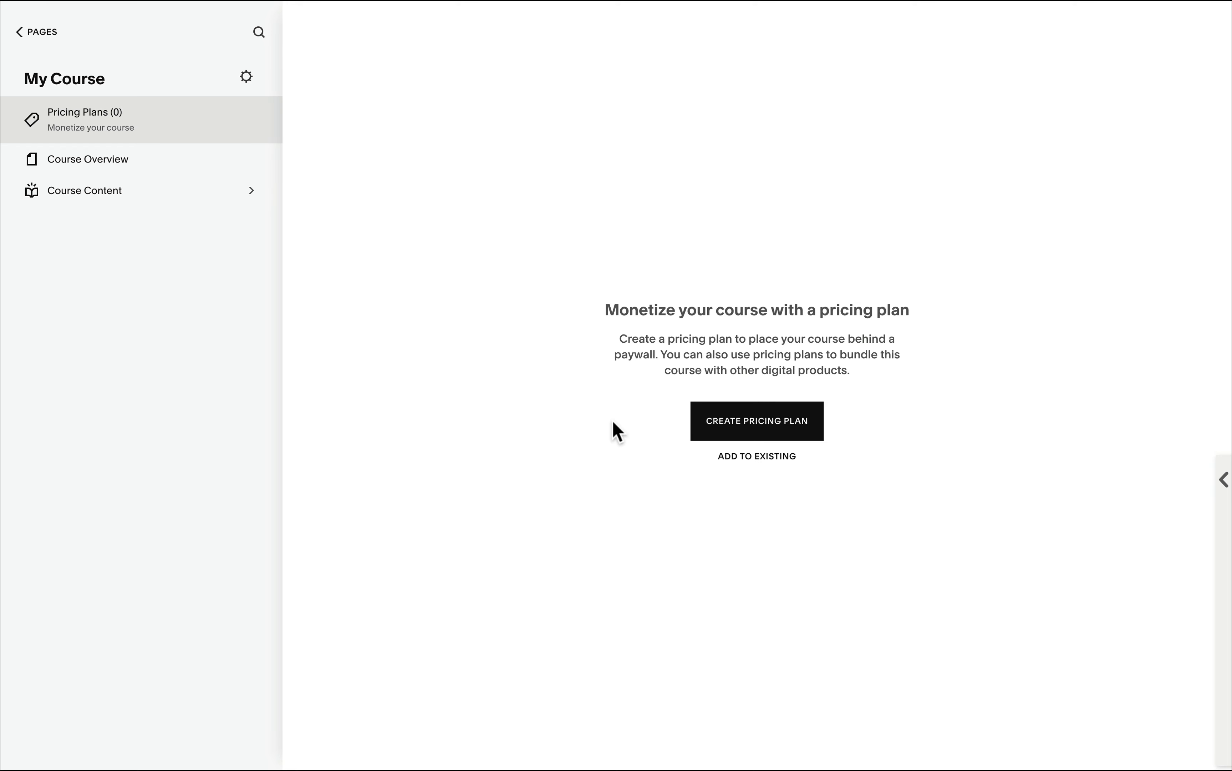
click(728, 419)
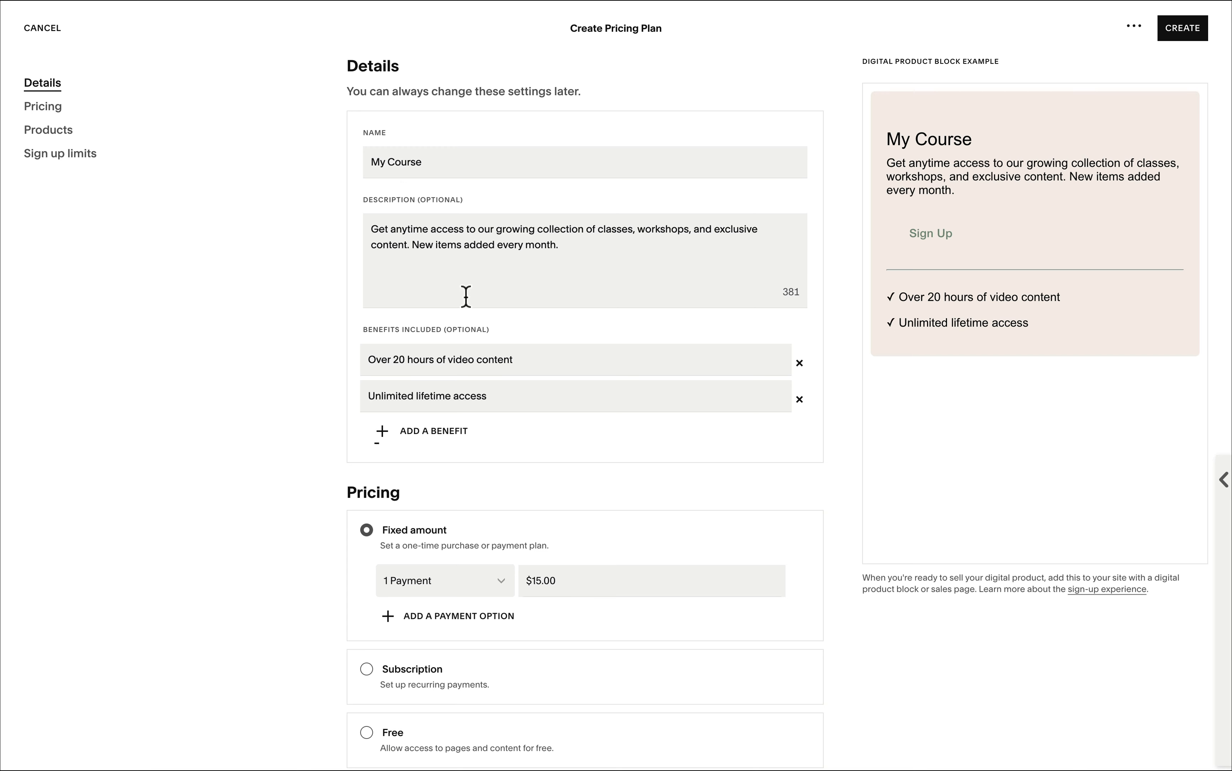
scroll(502, 350, down, 3)
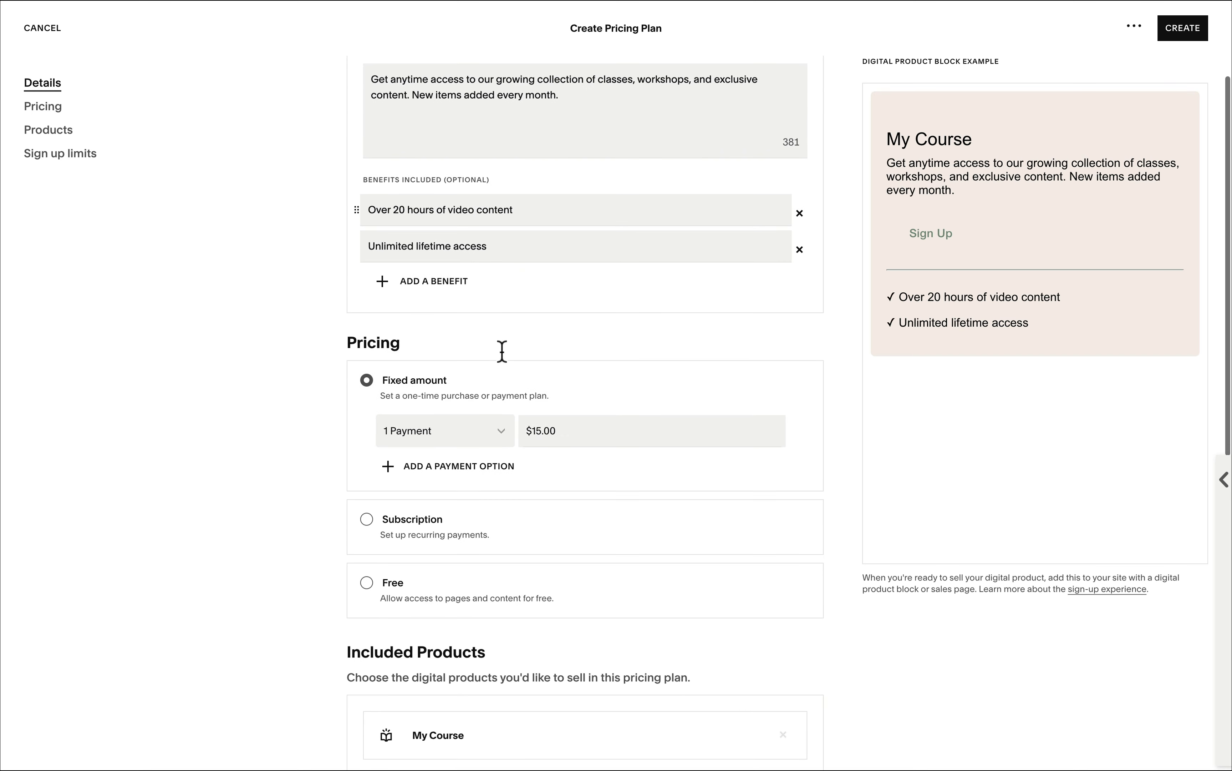
scroll(500, 351, down, 1)
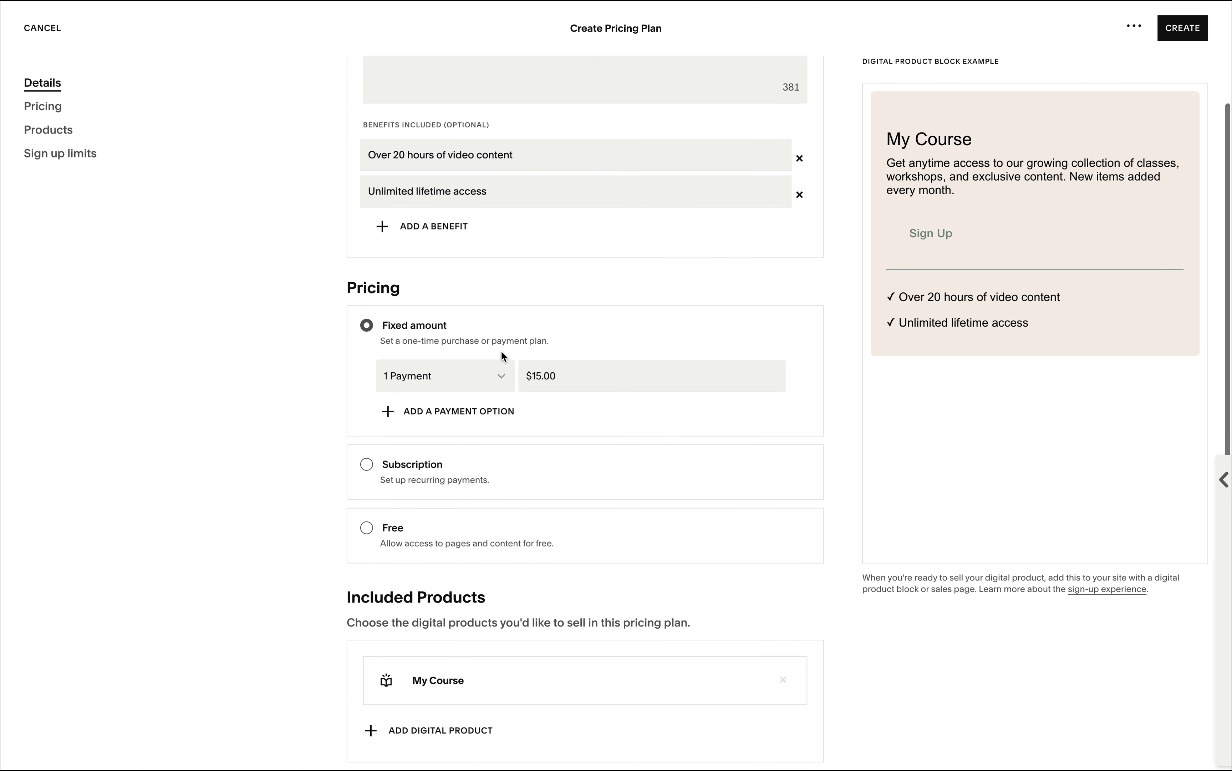
scroll(413, 584, down, 1)
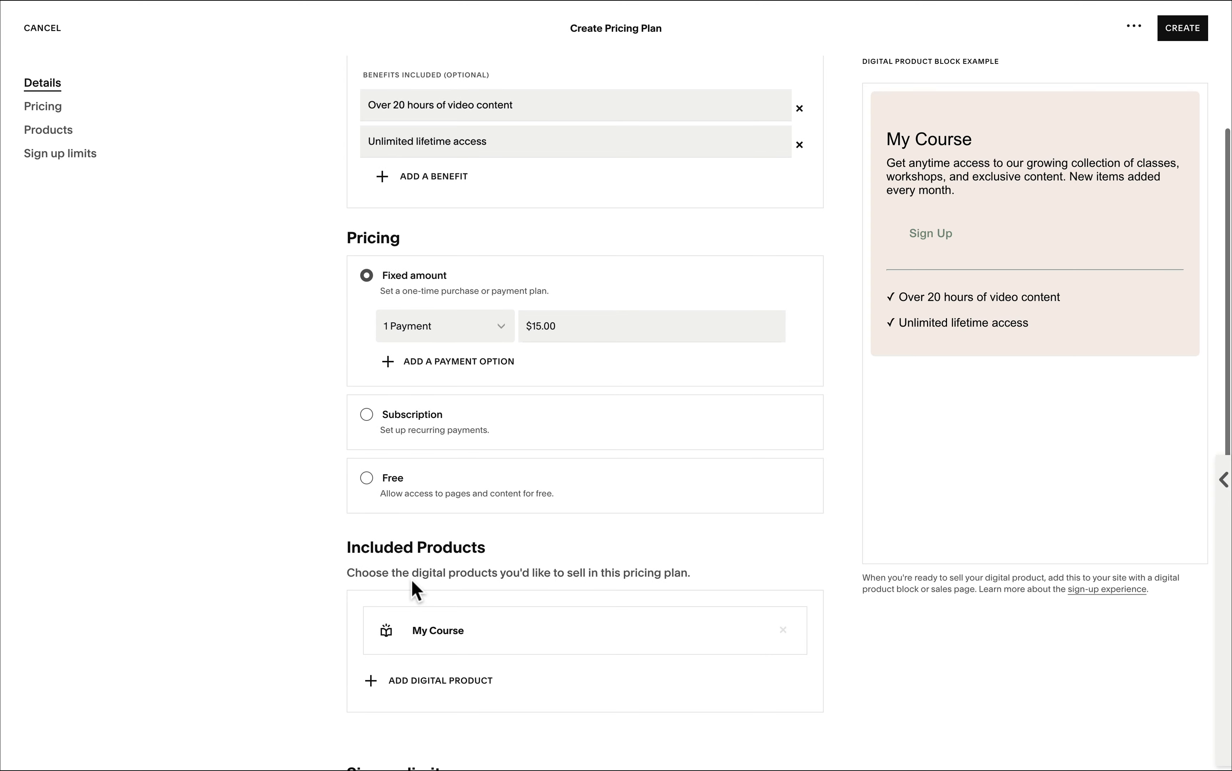
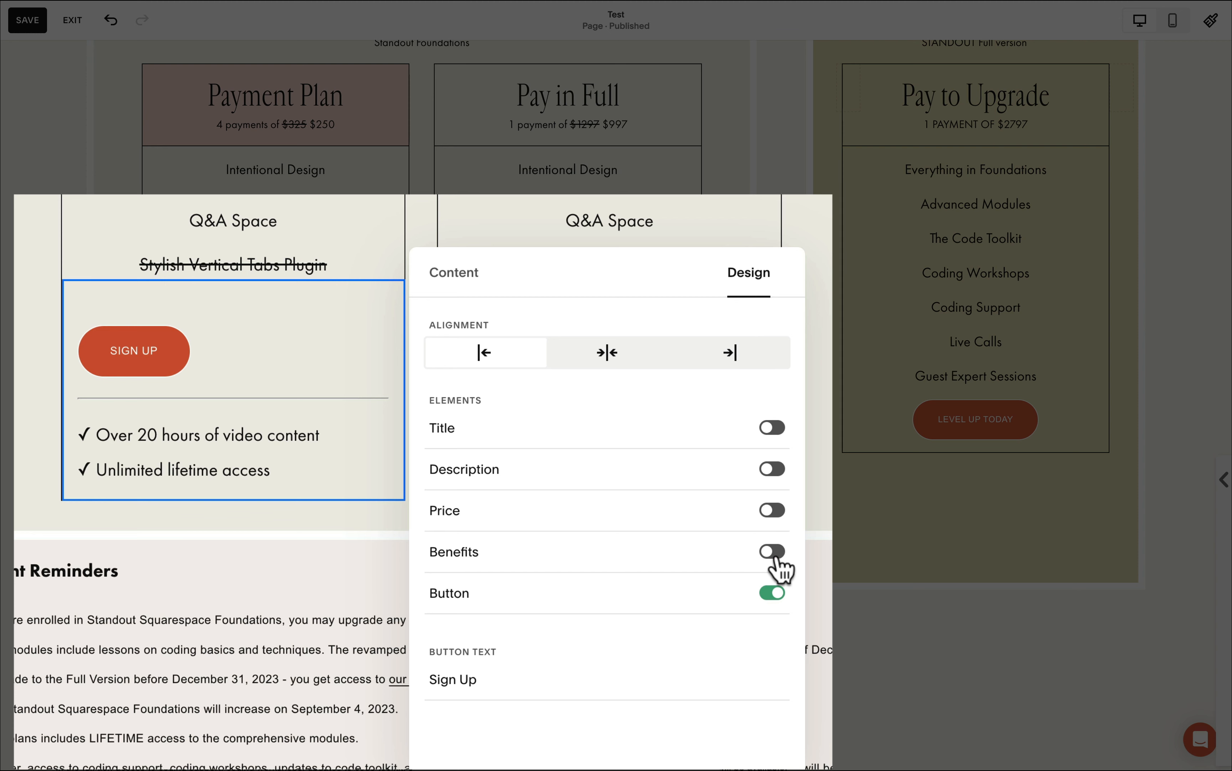
- Set the Payment Plan sign-up block's button text to Level Up Today and centre its alignment
click(532, 685)
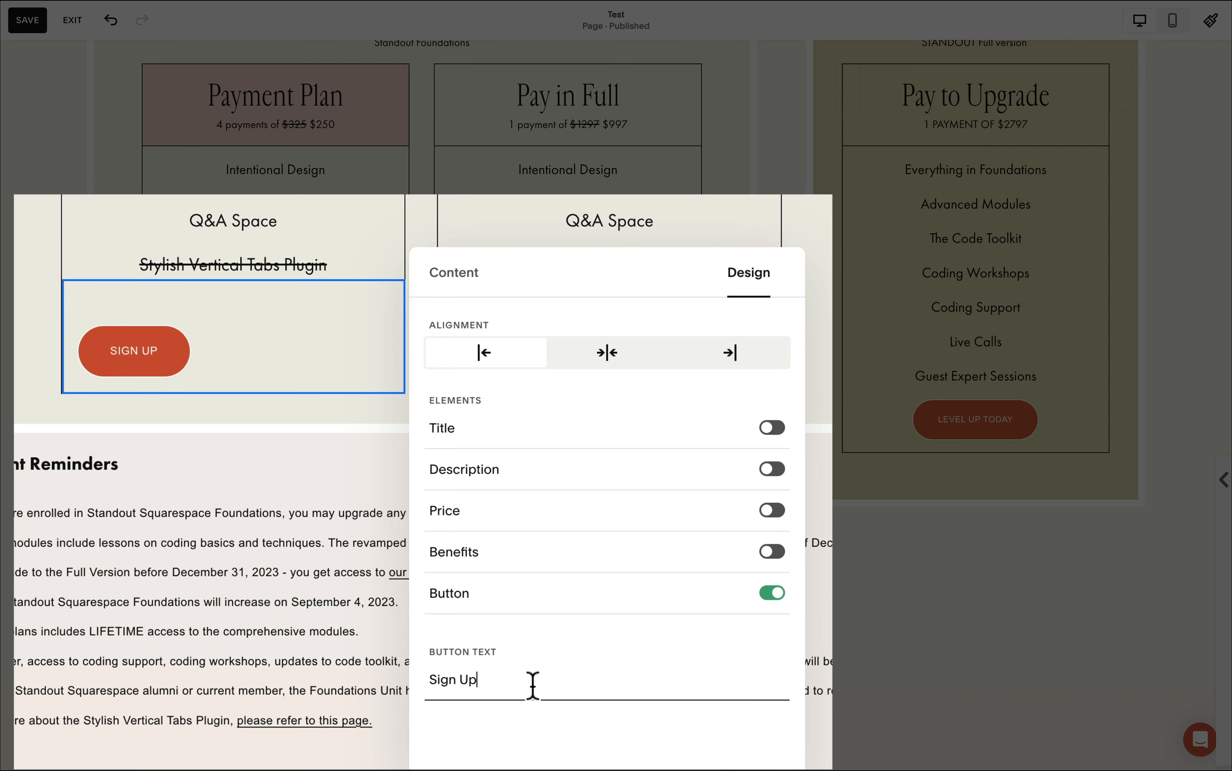
drag(531, 685, 418, 691)
text(Level Up Today)
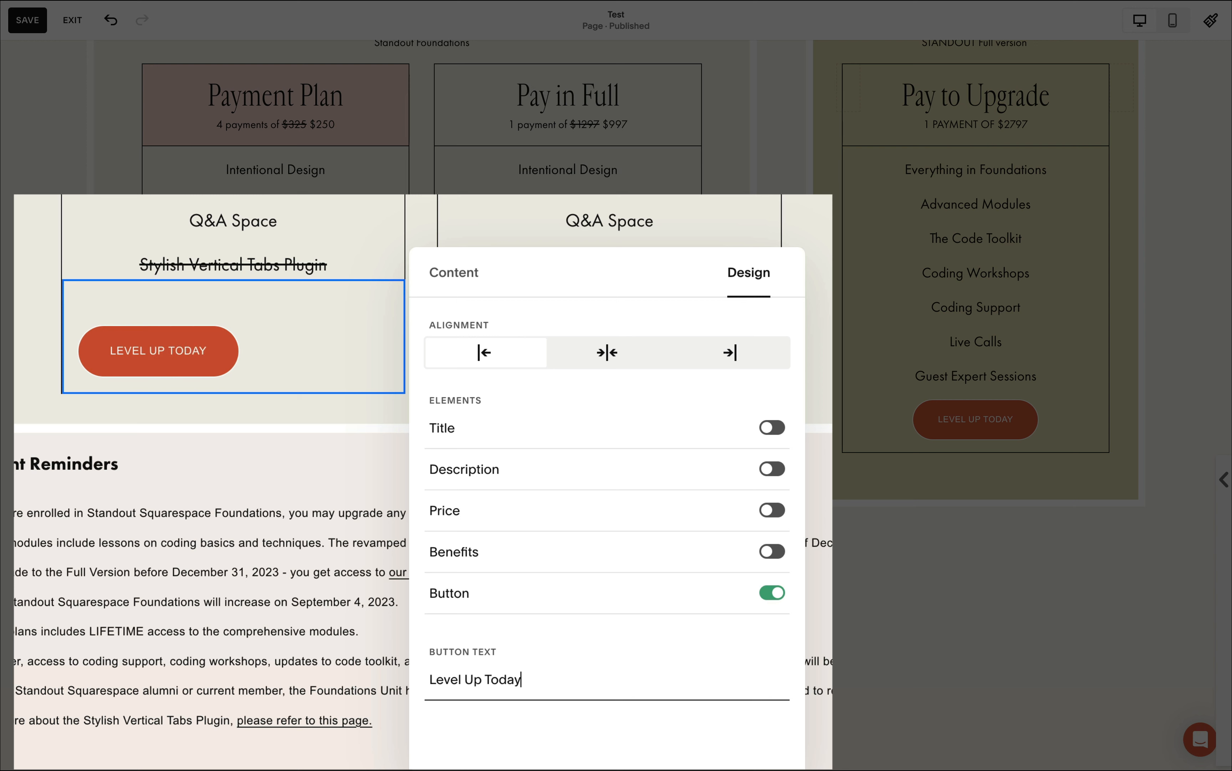
click(603, 353)
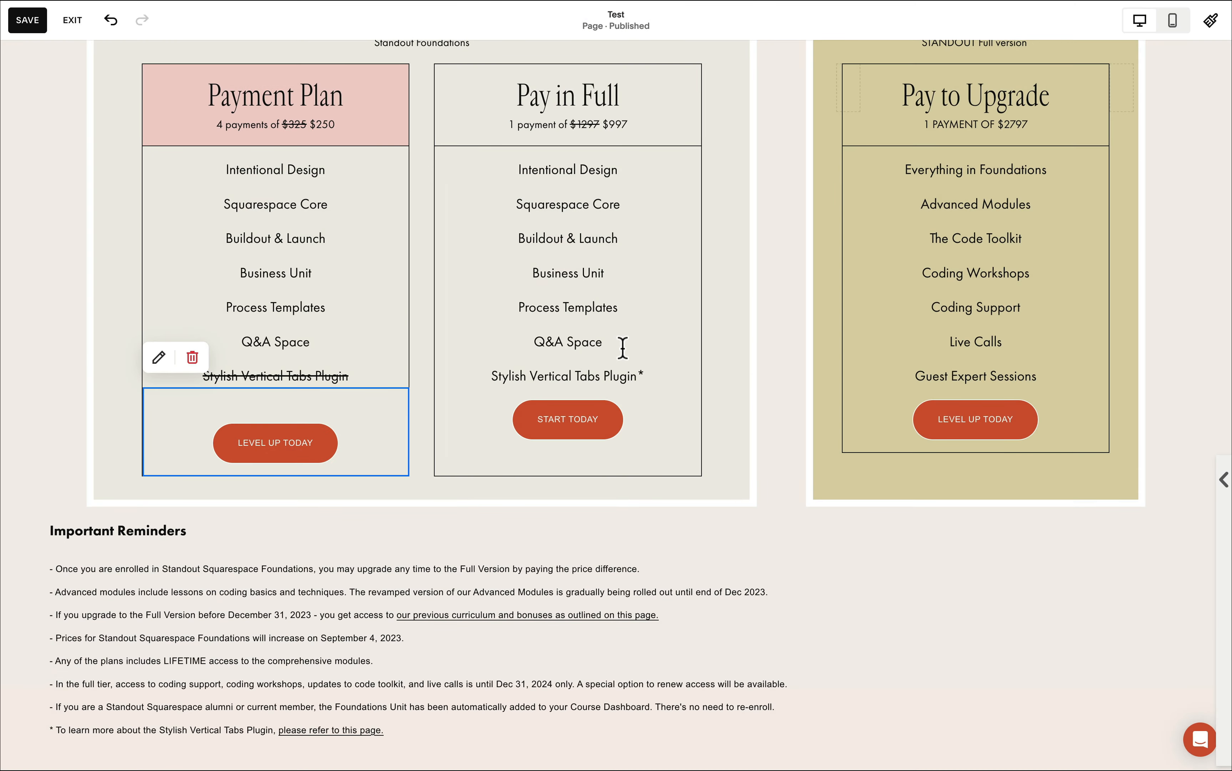
- Replace the Start Today button under Pay in Full with a Digital Product block using the Foundations Full Payment pricing plan
click(687, 378)
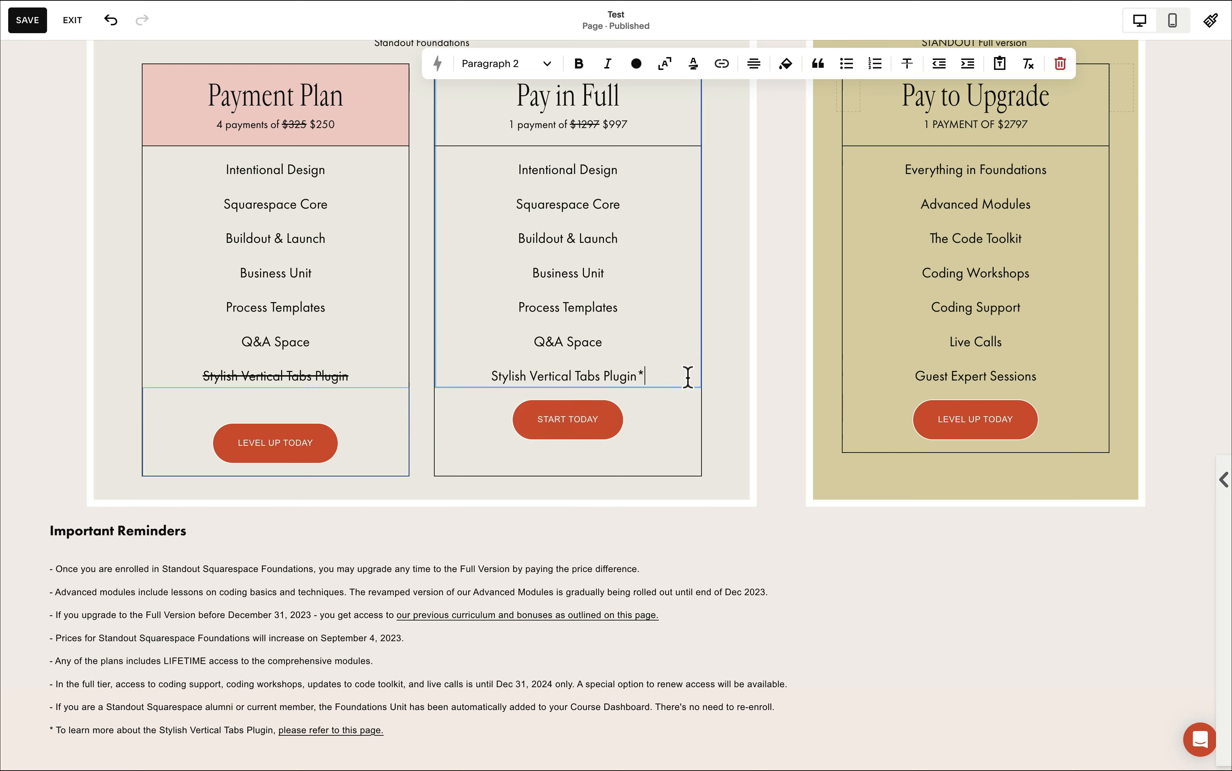
click(601, 390)
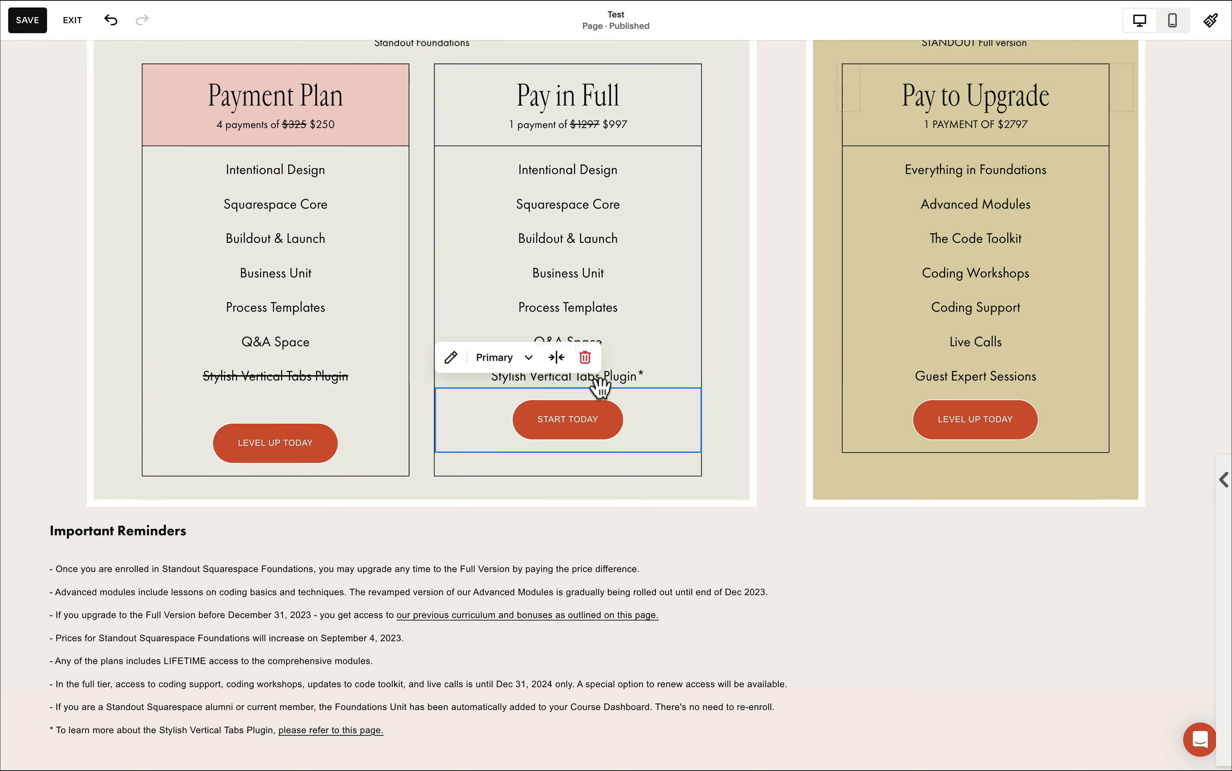
click(585, 357)
click(571, 388)
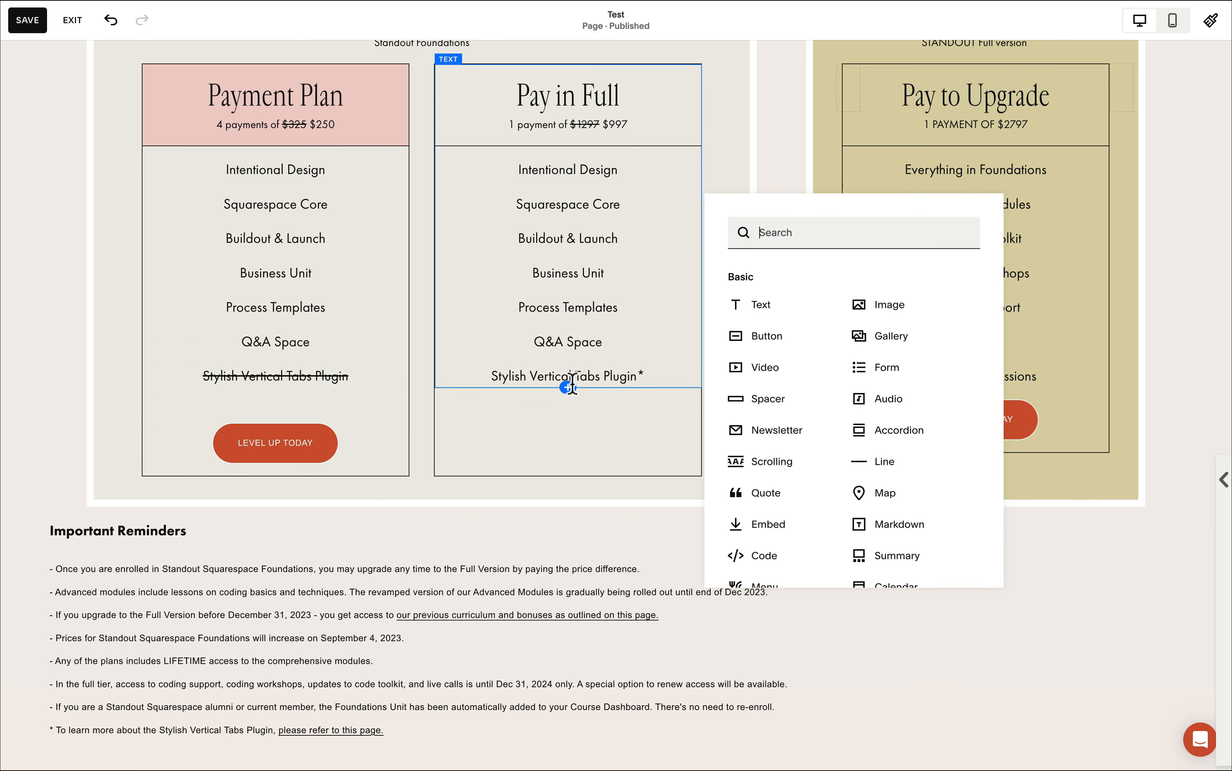
text(di)
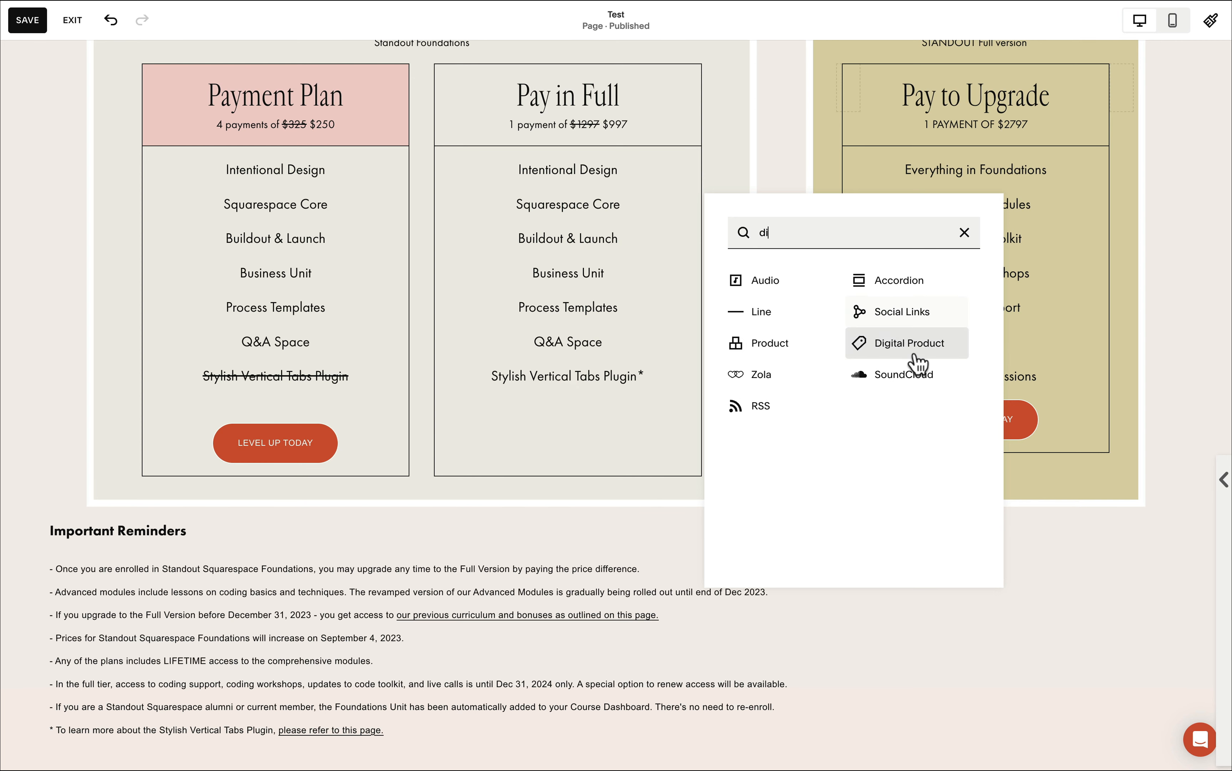
click(860, 343)
click(857, 459)
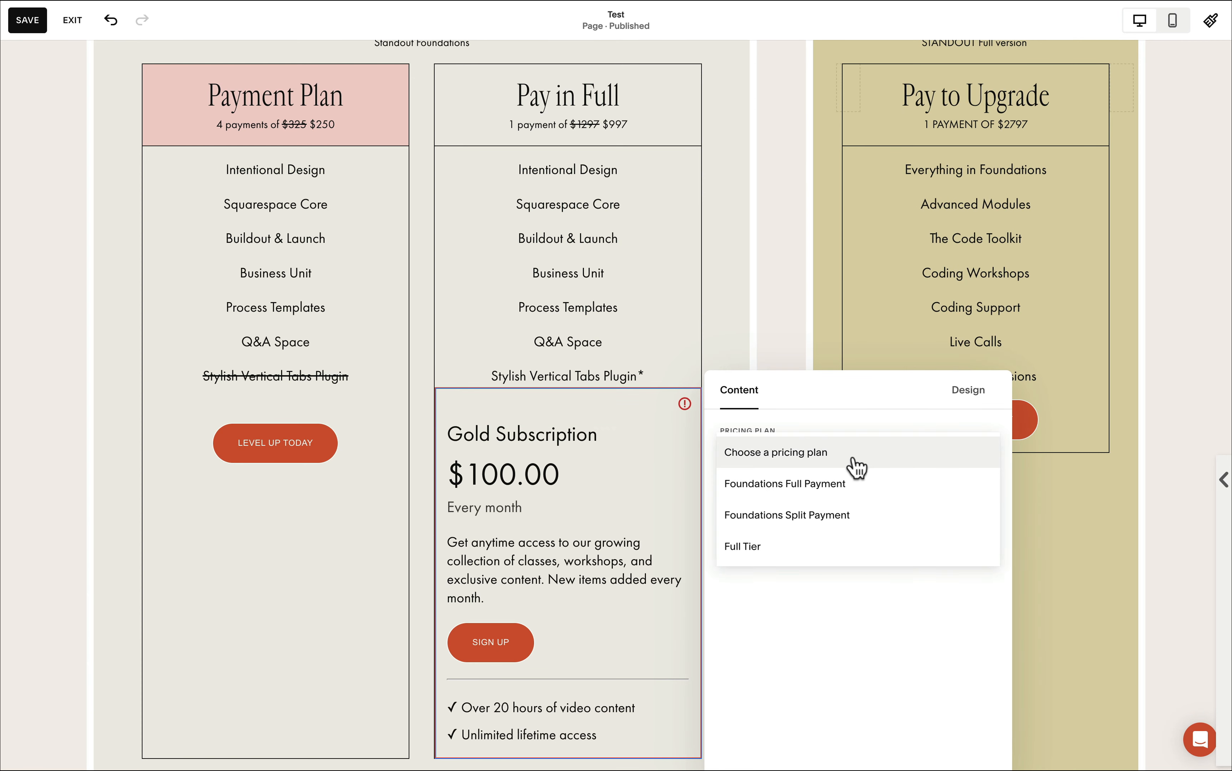
click(829, 488)
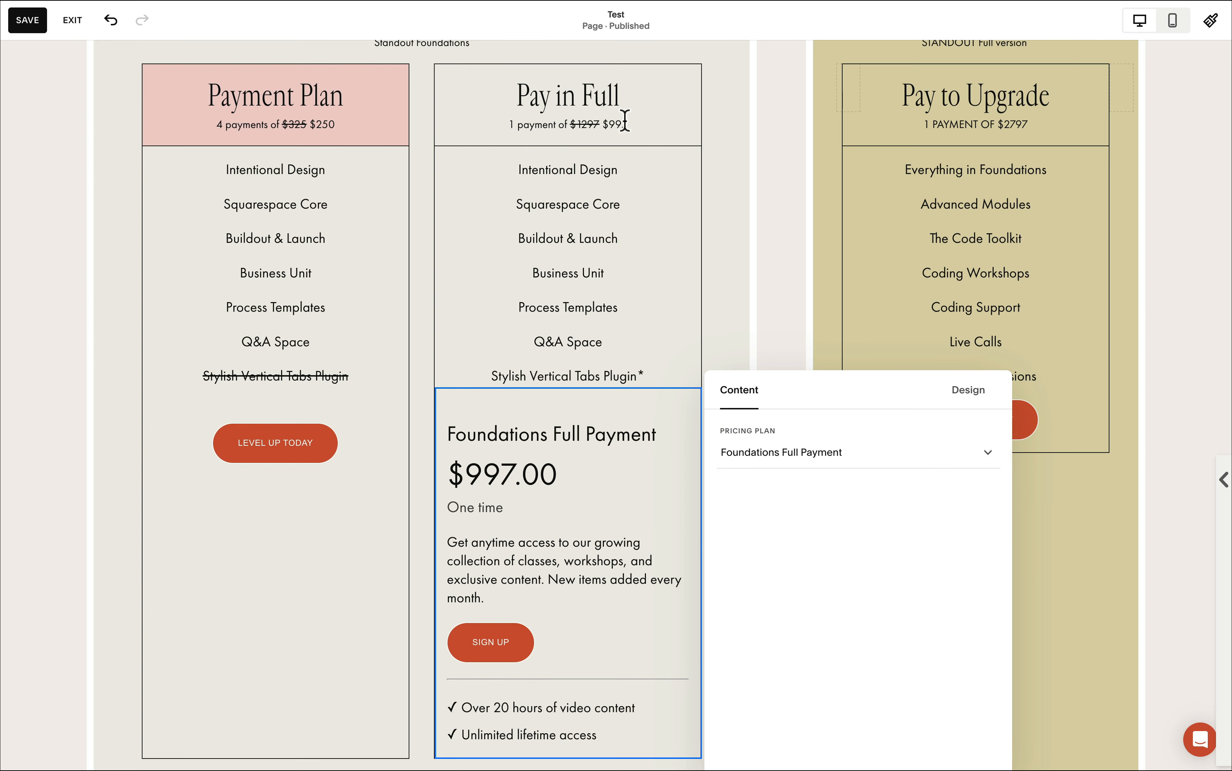
- Hide the title, description, price and benefits of the Pay in Full digital product block and centre its button
drag(631, 124, 597, 124)
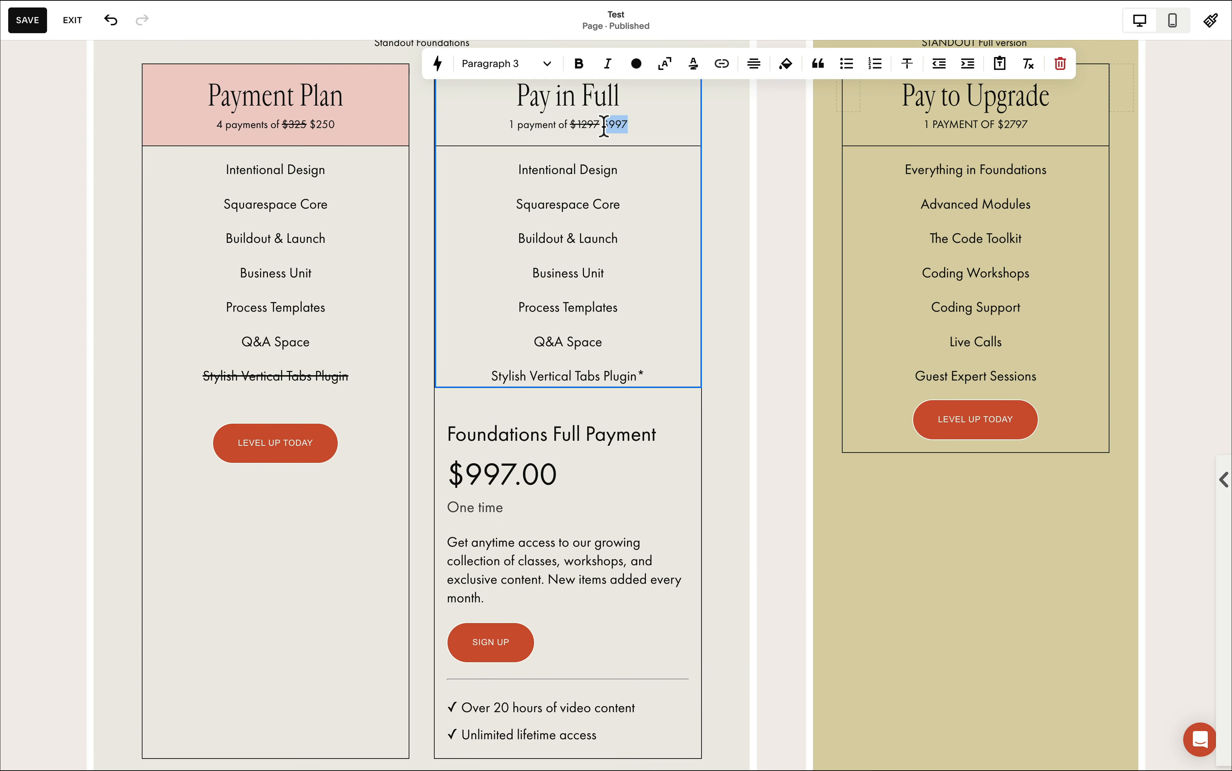
click(596, 446)
double_click(596, 446)
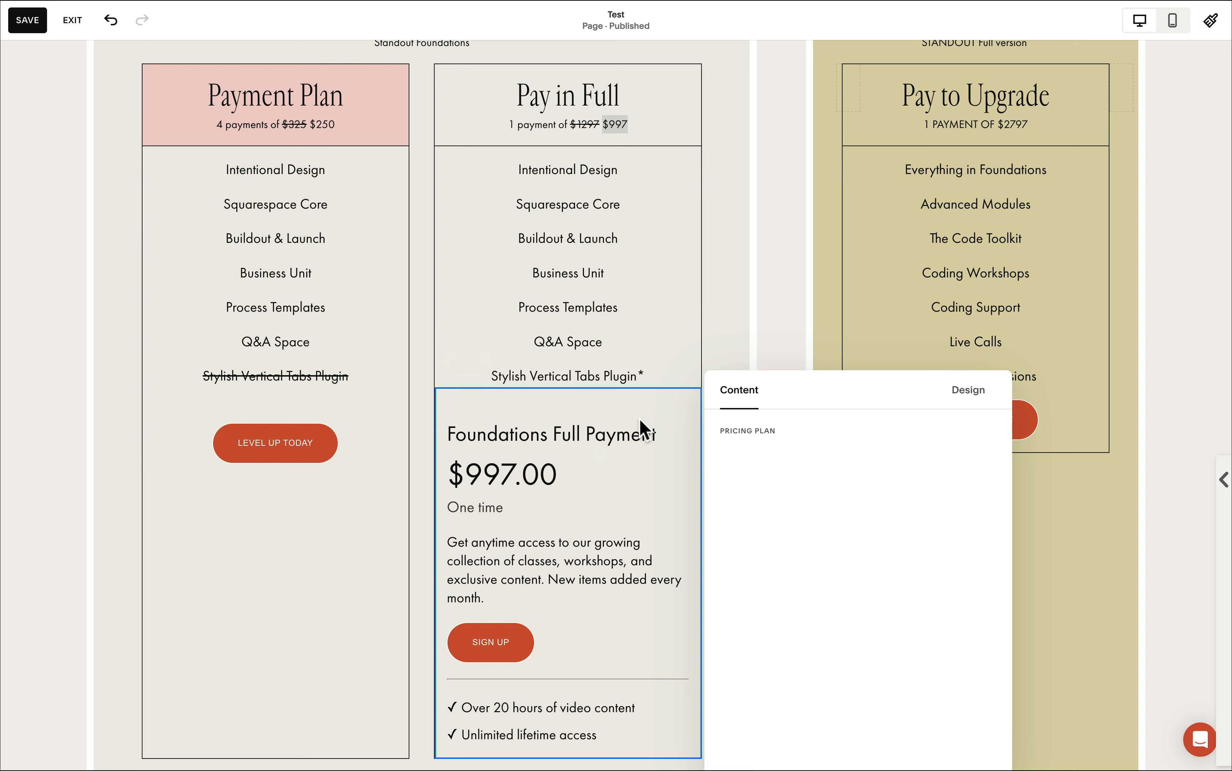
click(955, 390)
click(987, 510)
click(988, 542)
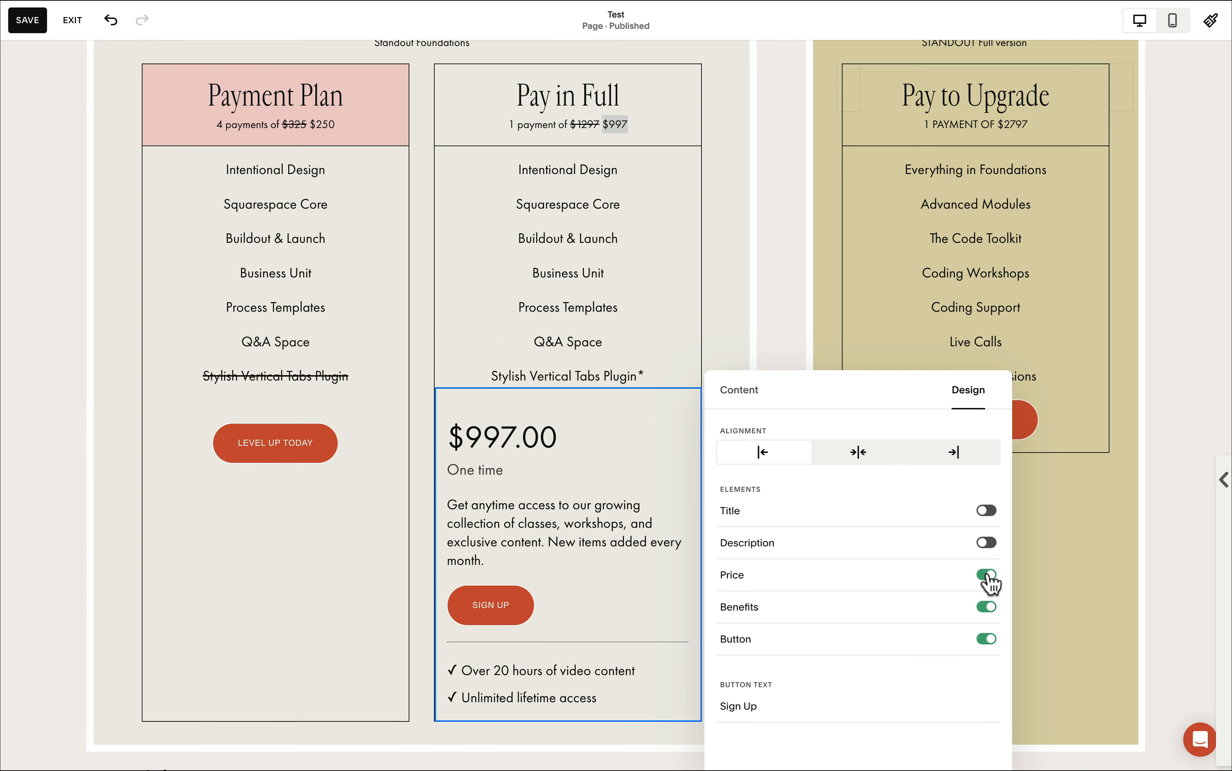
click(987, 574)
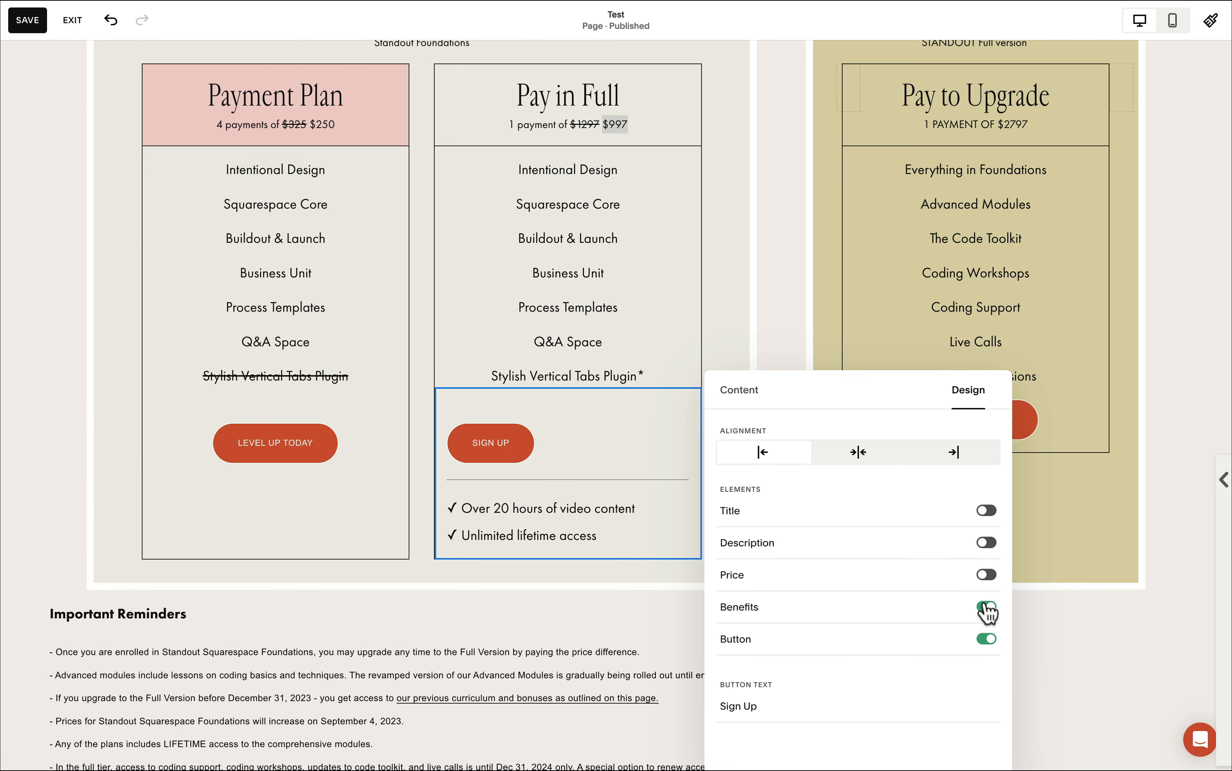
click(987, 607)
click(860, 453)
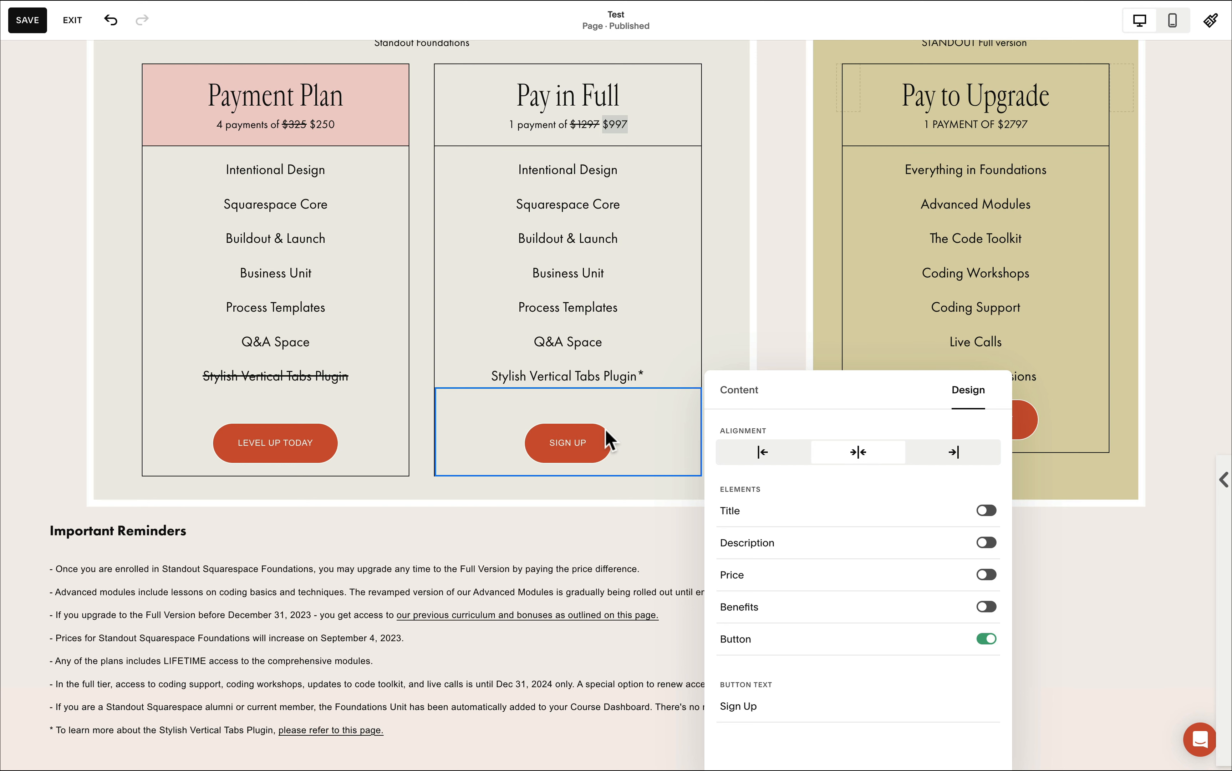
drag(777, 704, 679, 701)
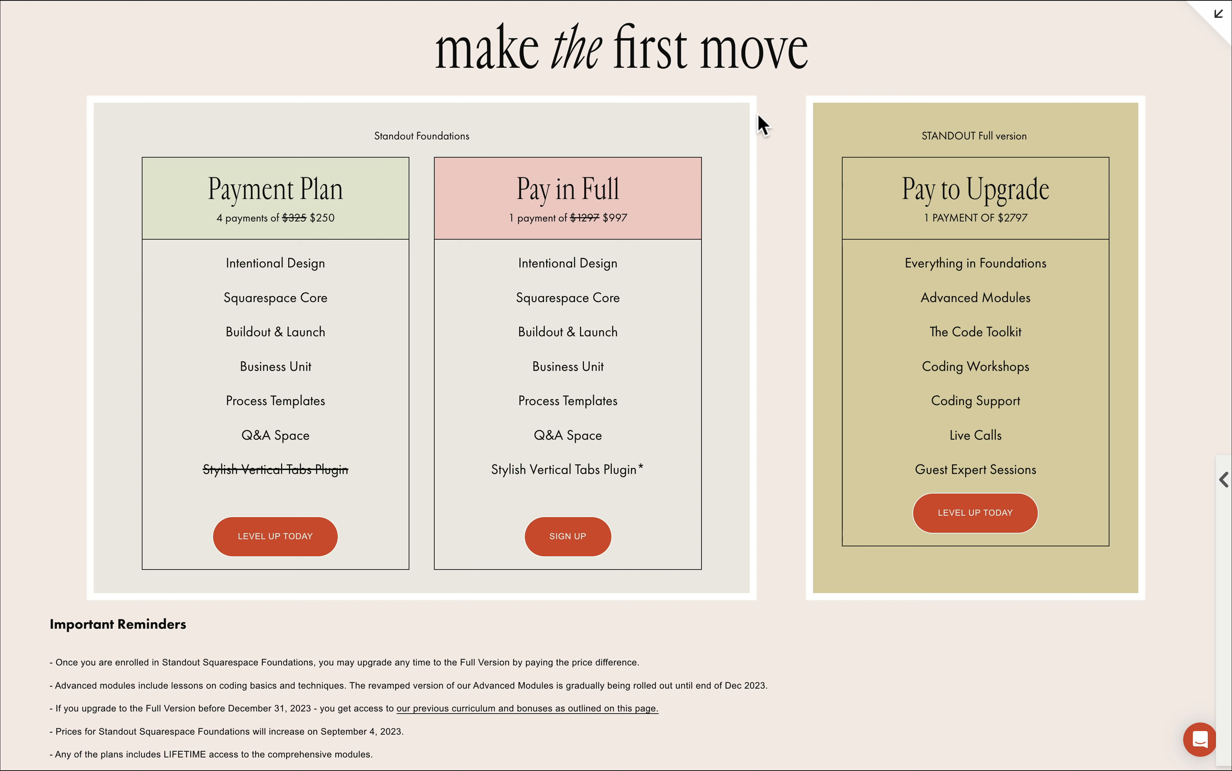
- Follow the Pay in Full sign-up button on the pricing page preview, and open the Digital Products emails in Customer Notifications
click(591, 551)
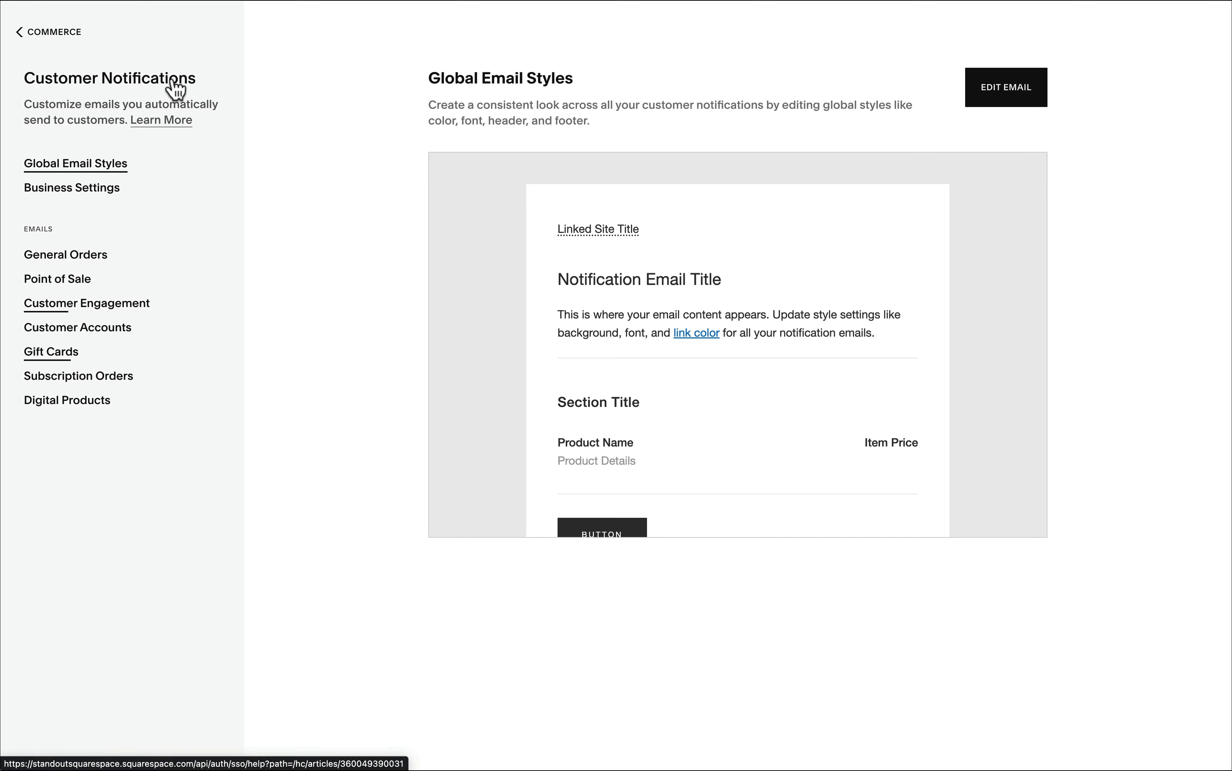
click(37, 401)
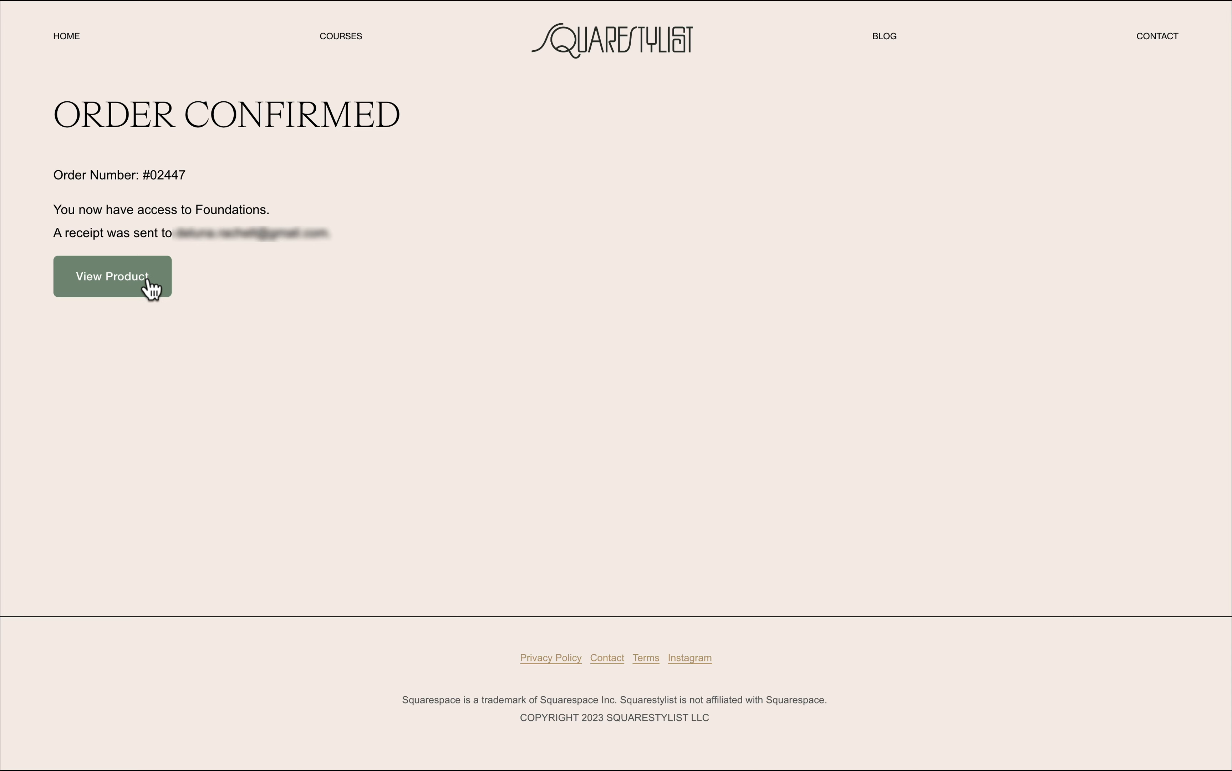
- View the purchased product from the order confirmation and examine the Digital Products list in the customer account
click(147, 278)
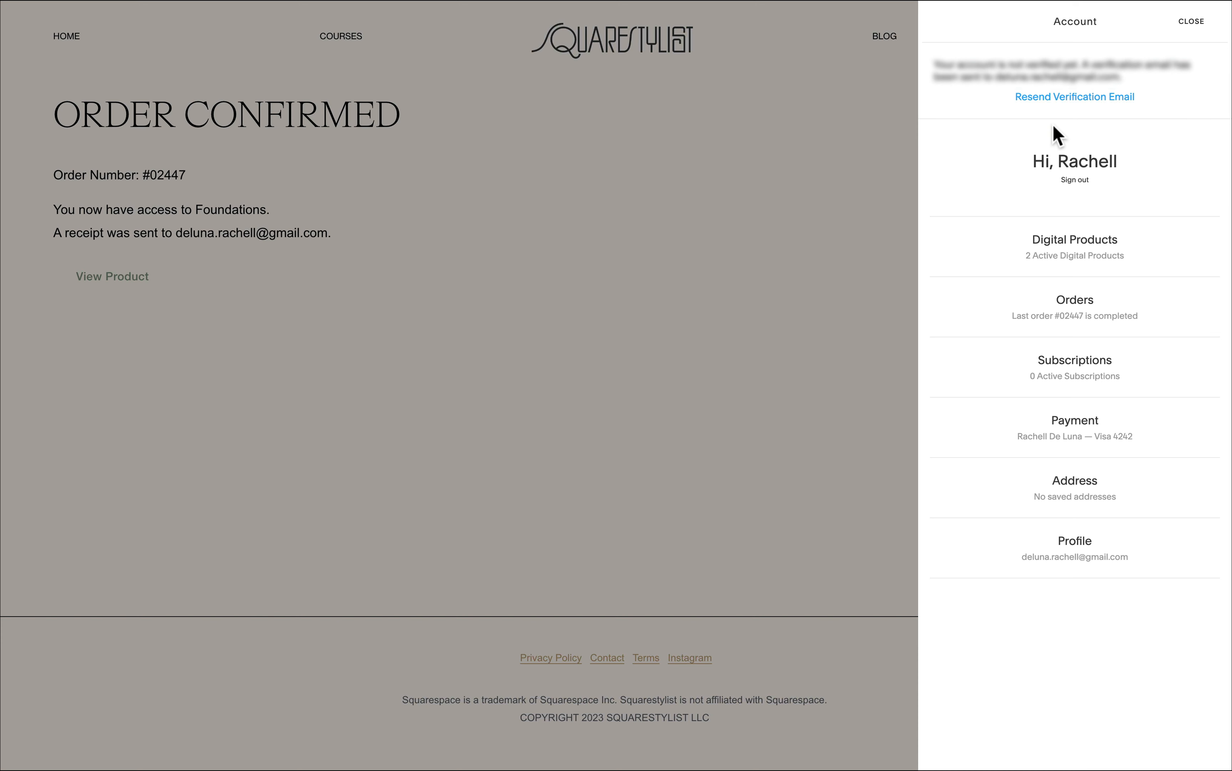
click(1072, 242)
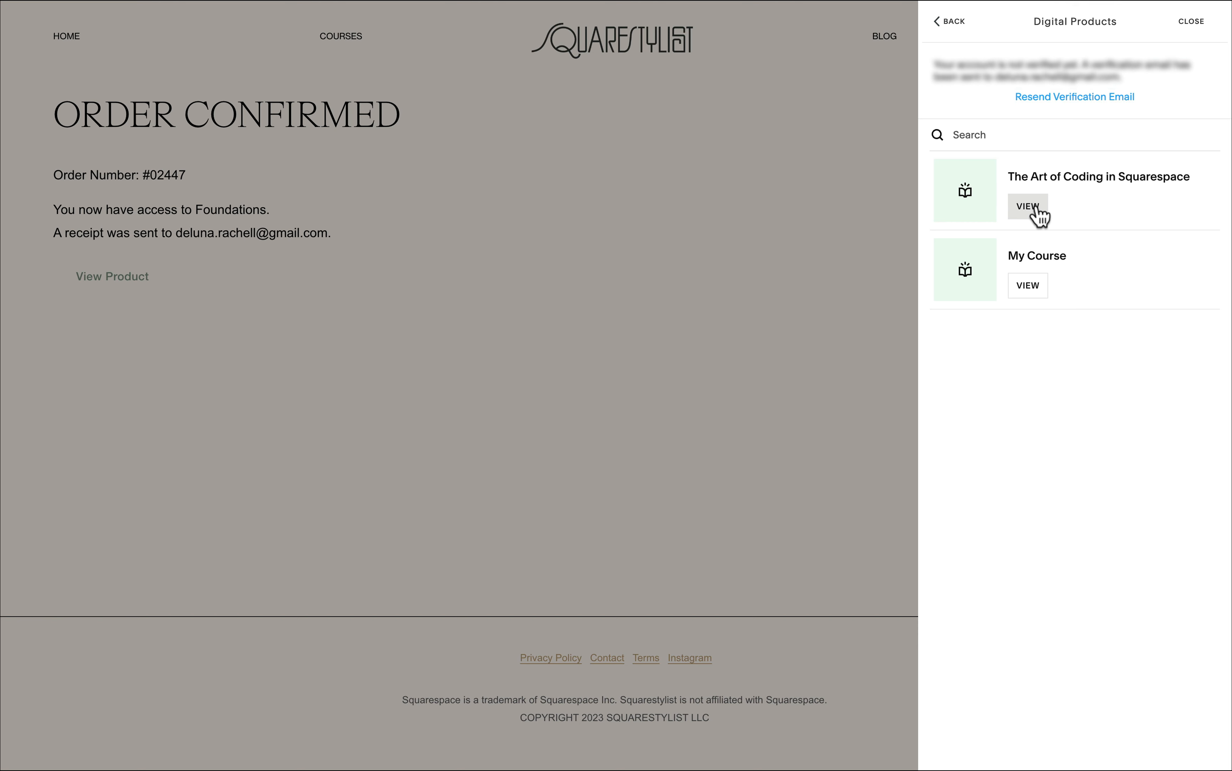
click(951, 23)
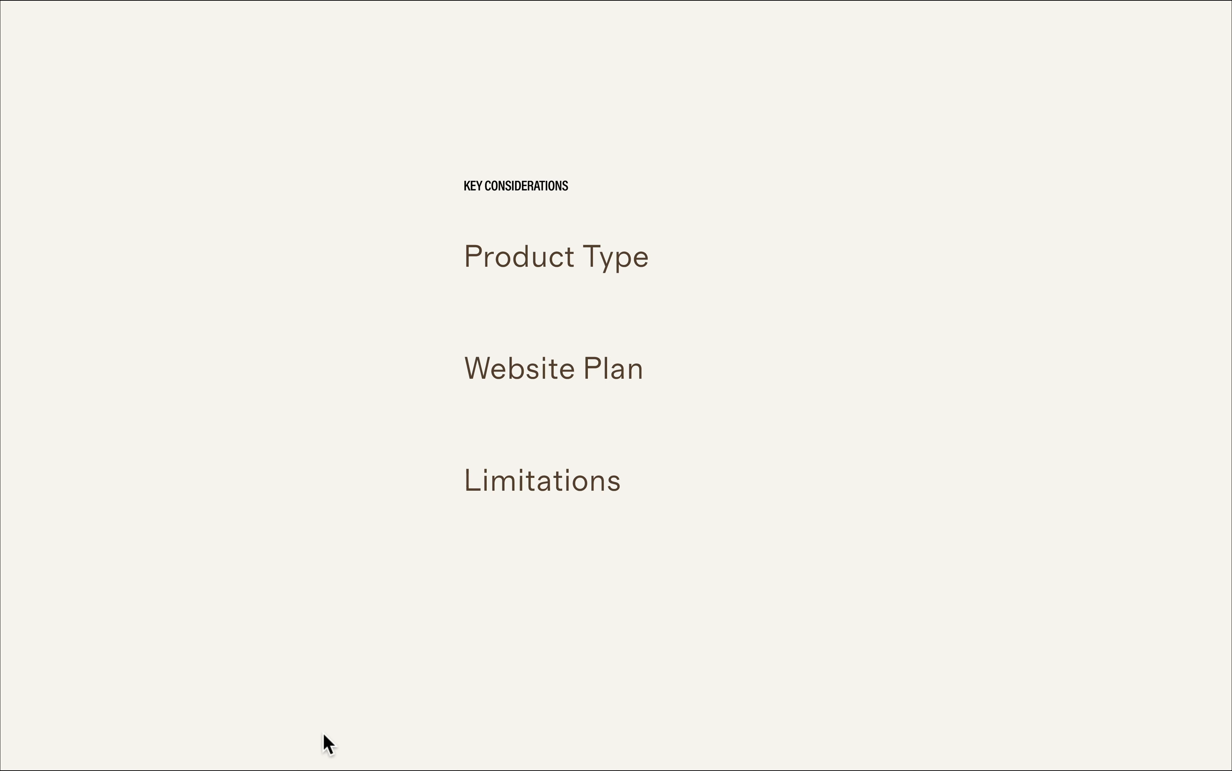
key(Right)
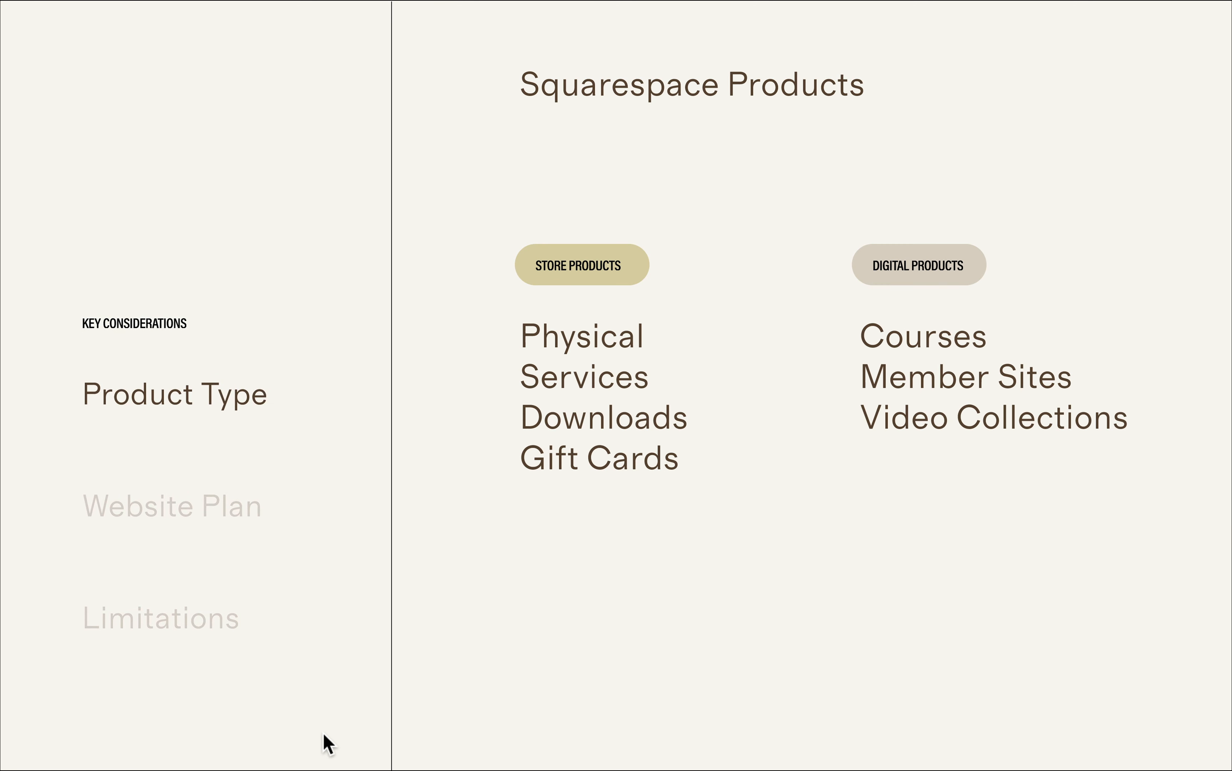